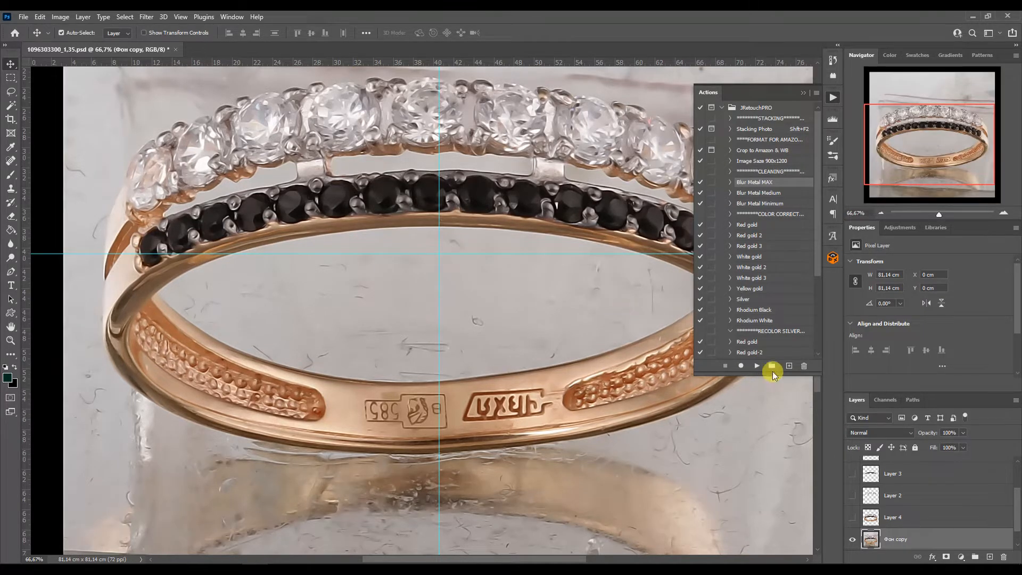
# Step: Run the Blur Metal MAX action on the Фон copy layer and give that layer a mask
pyautogui.click(754, 364)
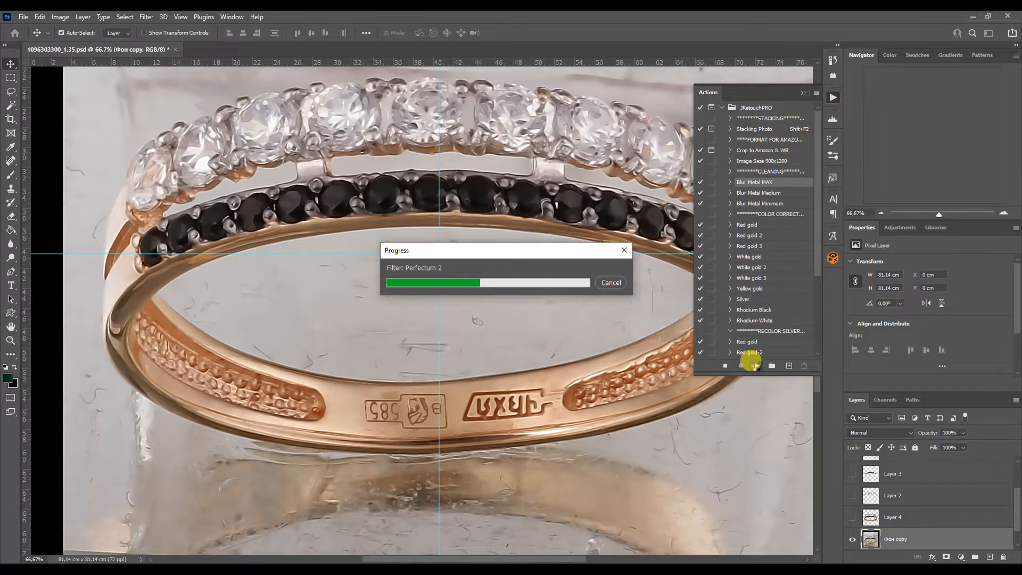
pyautogui.click(802, 93)
pyautogui.moveTo(1016, 513); pyautogui.dragTo(1016, 525)
pyautogui.click(946, 556)
# Step: Paint black on the Фон copy mask over the beaded inner band areas, the stones and their settings to restore detail
pyautogui.press('b')
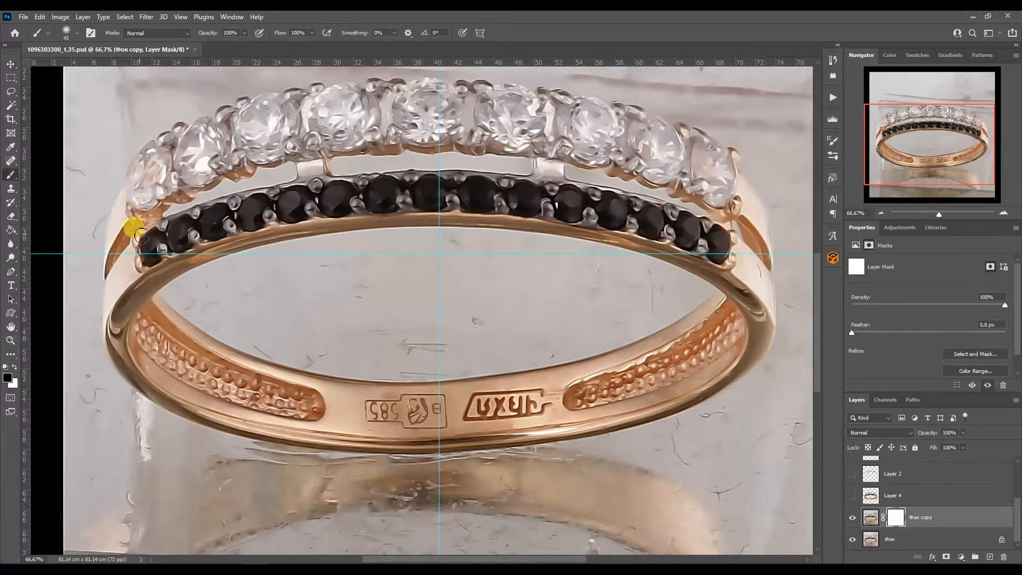
pyautogui.rightClick(725, 318)
pyautogui.moveTo(579, 403); pyautogui.dragTo(720, 322)
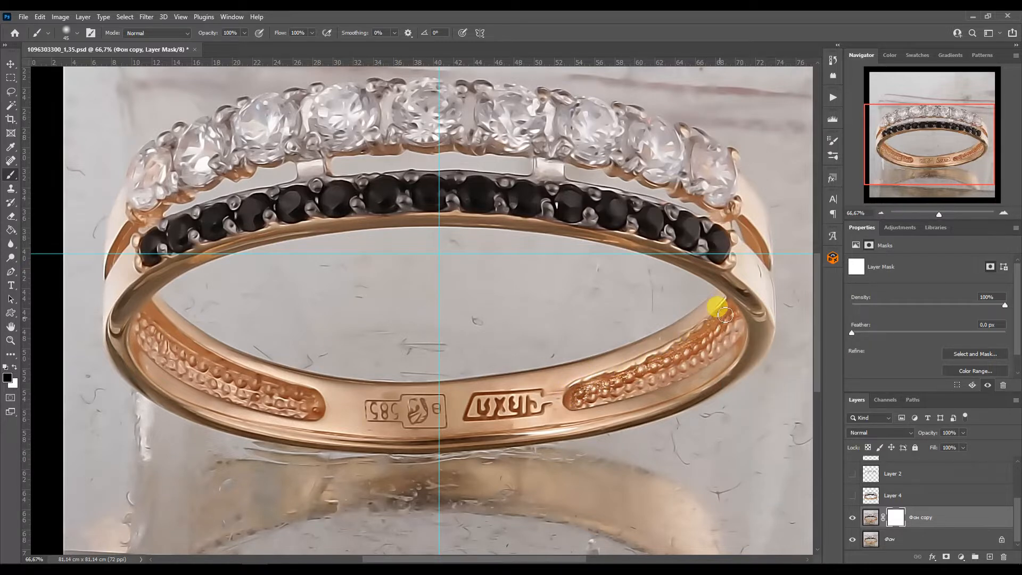
pyautogui.moveTo(926, 159); pyautogui.dragTo(926, 161)
pyautogui.moveTo(128, 298); pyautogui.dragTo(198, 346)
pyautogui.moveTo(288, 385); pyautogui.dragTo(225, 378)
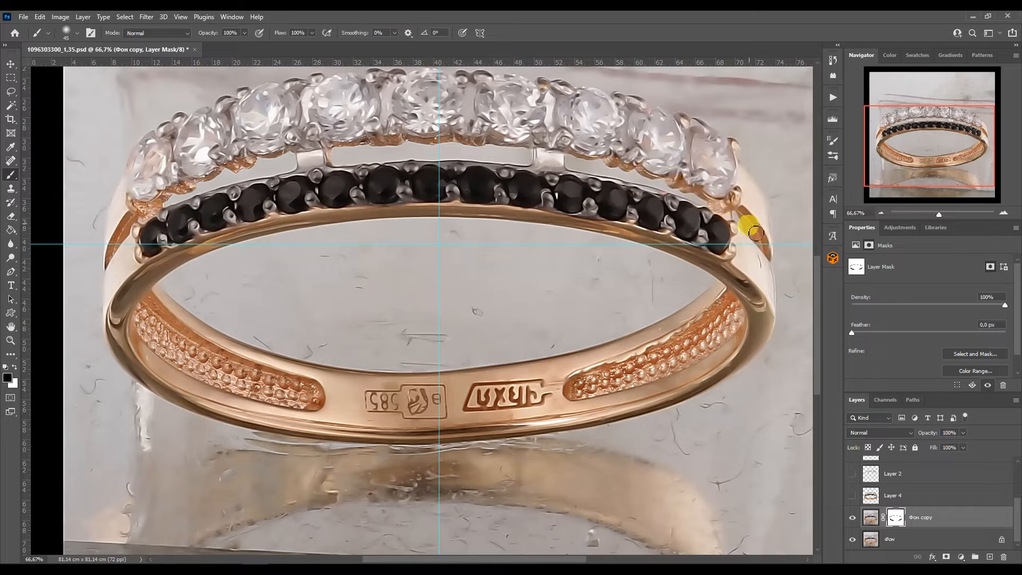
pyautogui.moveTo(930, 157); pyautogui.dragTo(930, 146)
pyautogui.moveTo(690, 238); pyautogui.dragTo(695, 242)
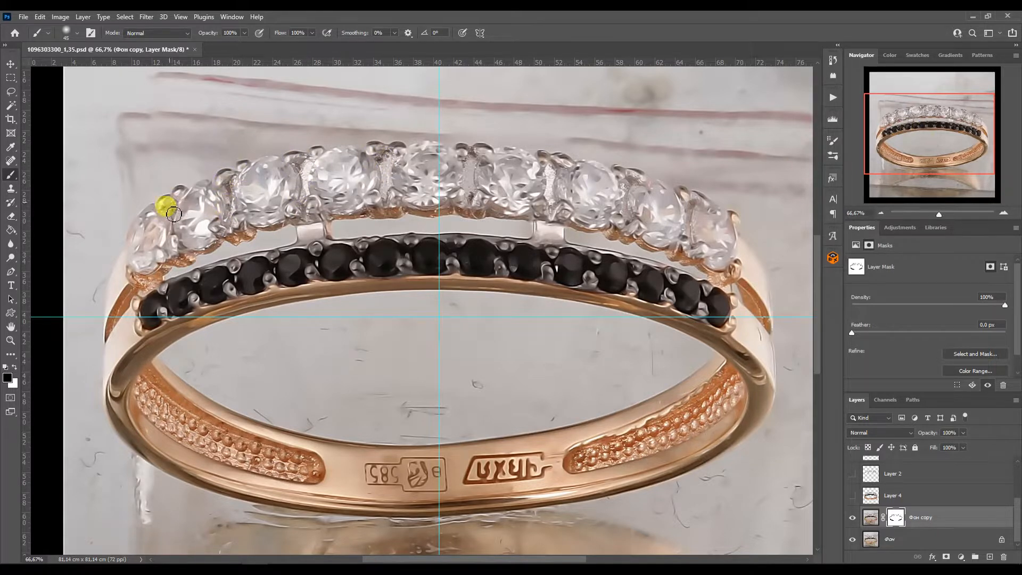
pyautogui.moveTo(932, 132); pyautogui.dragTo(933, 141)
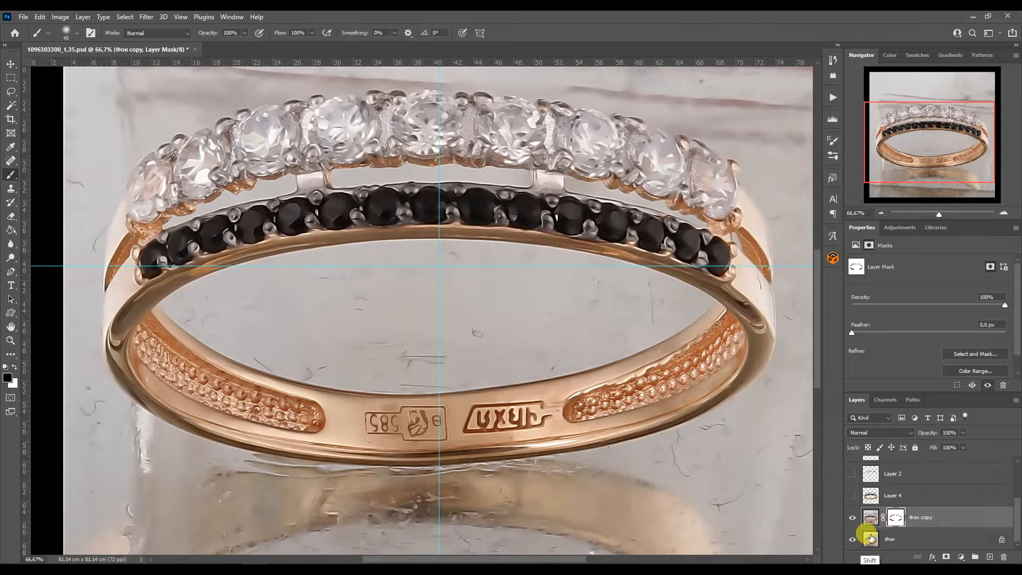
# Step: Duplicate the masked Фон copy layer together with the Фон layer and merge the duplicates into one layer
pyautogui.keyDown('shift'); pyautogui.click(875, 539); pyautogui.keyUp('shift')
pyautogui.hotkey('ctrl', 'j')
pyautogui.hotkey('ctrl', 'e')
# Step: Run the Add Sharpness action on the merged Фон copy 3 layer
pyautogui.click(833, 97)
pyautogui.moveTo(818, 198); pyautogui.dragTo(818, 288)
pyautogui.click(754, 333)
pyautogui.click(756, 365)
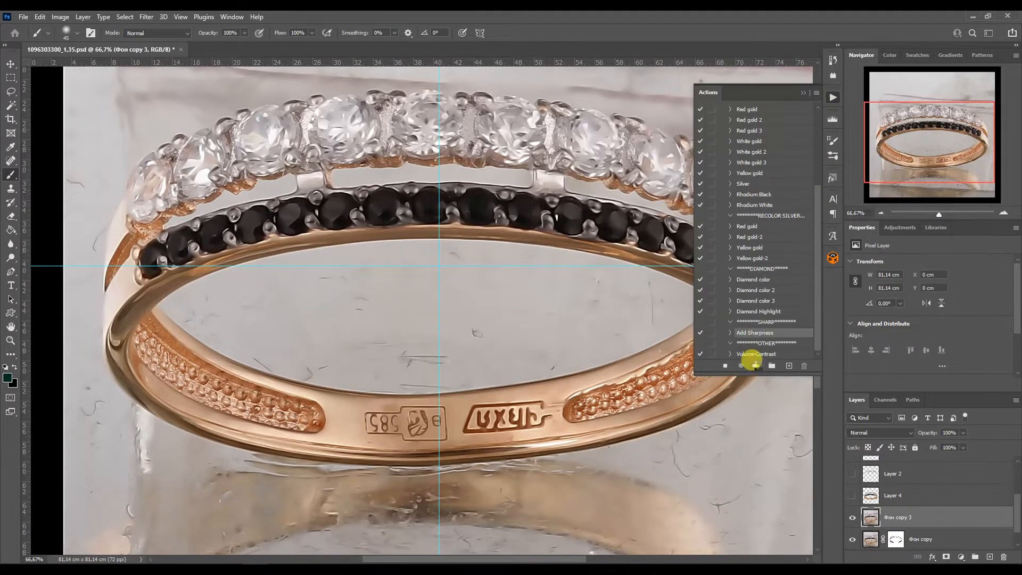
pyautogui.click(803, 93)
# Step: Copy the areas of Layer 4, Layer 2 and Layer 3 from the sharpened image onto new layers, deleting the first two originals
pyautogui.keyDown('ctrl'); pyautogui.click(872, 476); pyautogui.keyUp('ctrl')
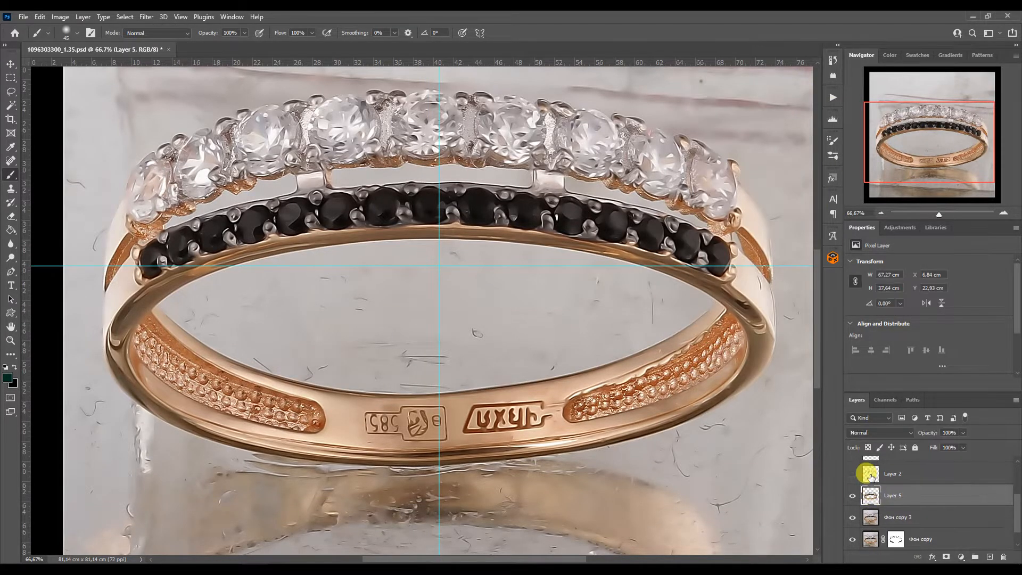
pyautogui.hotkey('ctrl', 'j')
pyautogui.click(886, 481)
pyautogui.press('Delete')
pyautogui.moveTo(1016, 506); pyautogui.dragTo(1017, 494)
pyautogui.keyDown('ctrl'); pyautogui.click(875, 484); pyautogui.keyUp('ctrl')
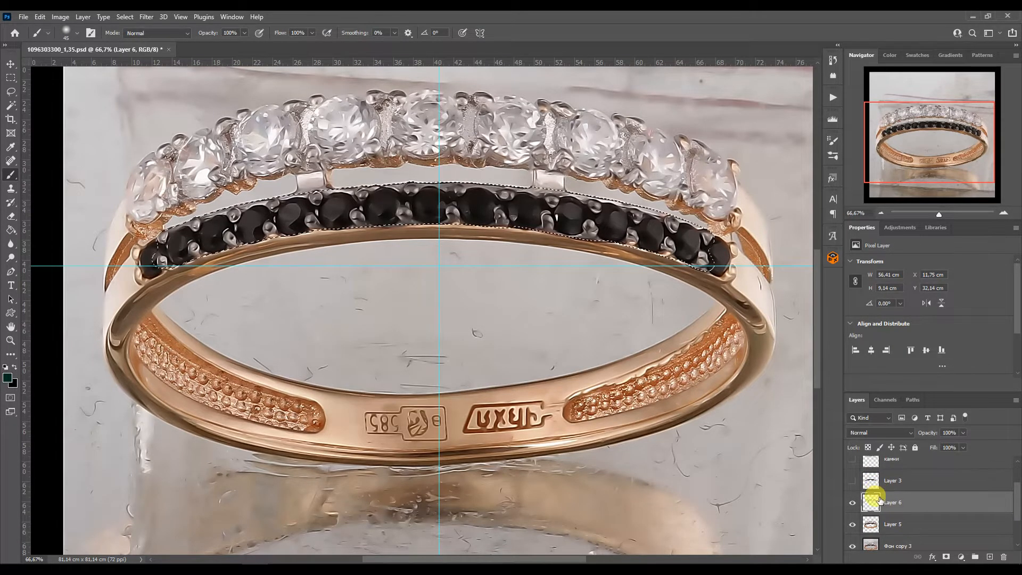
pyautogui.hotkey('ctrl', 'j')
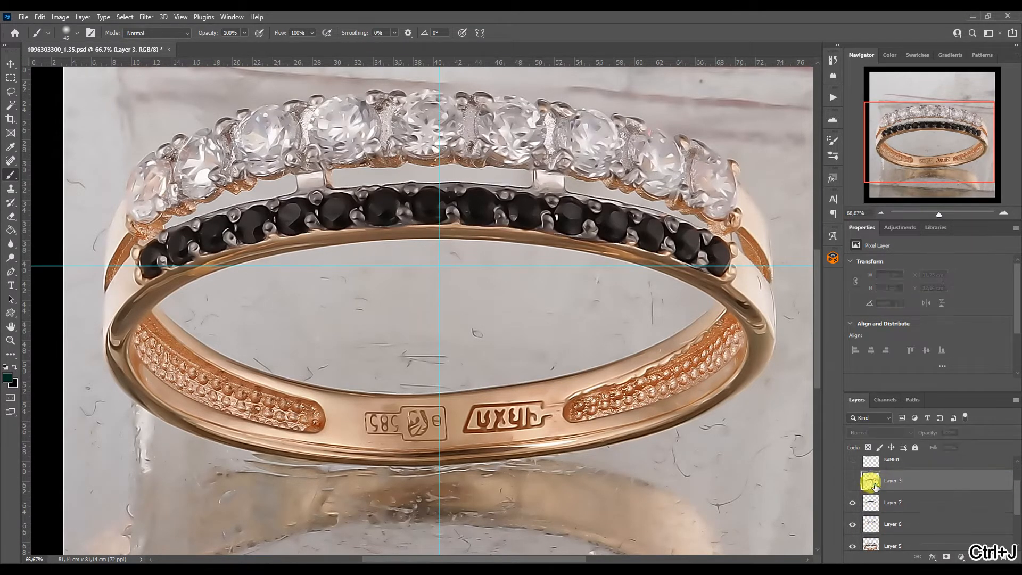
# Step: Remove the old Layer 3 and make the камни and фианиты черные stone layers visible
pyautogui.click(851, 480)
pyautogui.click(852, 501)
pyautogui.moveTo(906, 136); pyautogui.dragTo(906, 137)
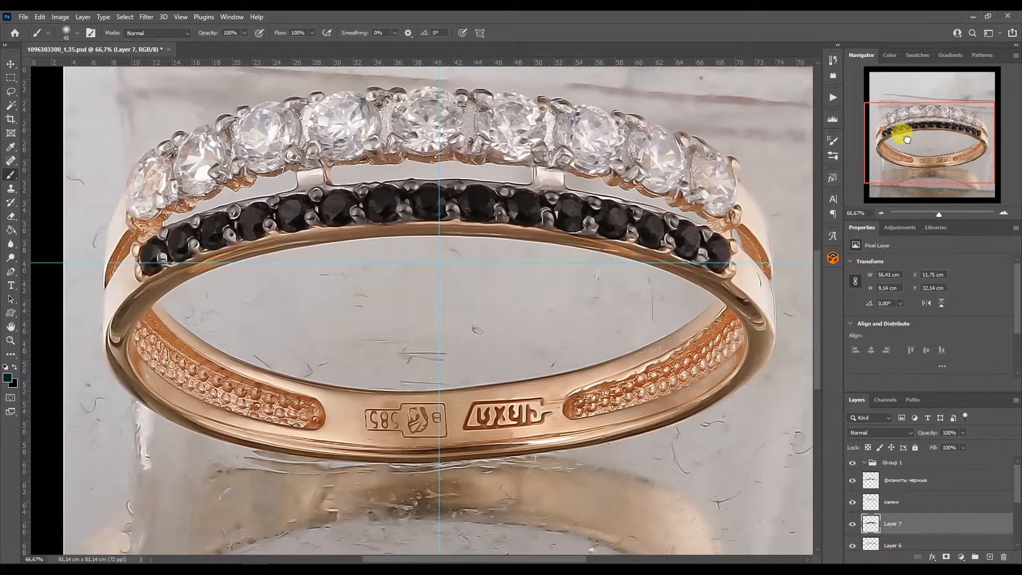
# Step: Add a new layer beneath the ring's Layer 5 and fill it with white as the background
pyautogui.moveTo(1017, 489); pyautogui.dragTo(1016, 513)
pyautogui.click(871, 534)
pyautogui.click(989, 557)
pyautogui.click(10, 230)
pyautogui.click(6, 367)
pyautogui.click(15, 367)
pyautogui.click(291, 303)
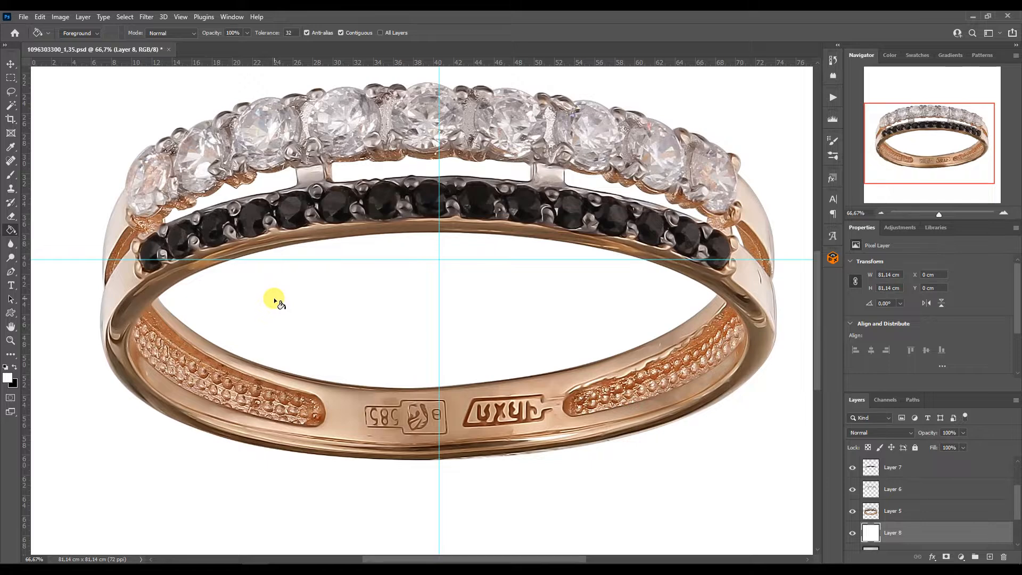
# Step: Move the vertical guide beyond the canvas and the horizontal guide below the ring, and select the ring layer
pyautogui.hotkey('ctrl', '-')
pyautogui.press('v')
pyautogui.moveTo(434, 131); pyautogui.dragTo(769, 159)
pyautogui.moveTo(693, 272); pyautogui.dragTo(676, 466)
pyautogui.click(200, 311)
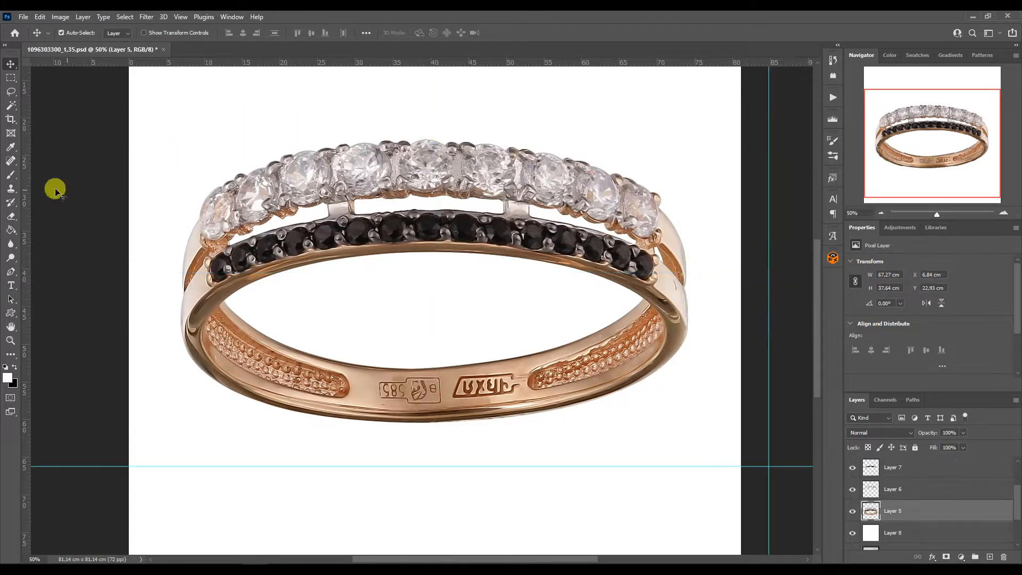
# Step: Smooth the blemish on the right shoulder of the gold band with the Mixer Brush
pyautogui.click(11, 175)
pyautogui.rightClick(11, 175)
pyautogui.rightClick(10, 175)
pyautogui.click(49, 206)
pyautogui.click(1003, 213)
pyautogui.click(1003, 213)
pyautogui.click(962, 144)
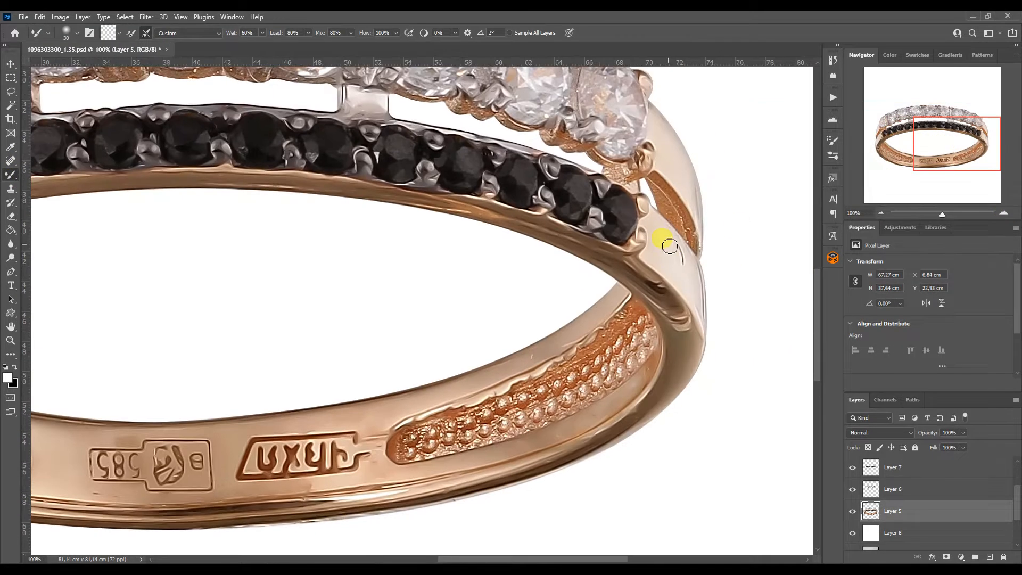
pyautogui.click(881, 213)
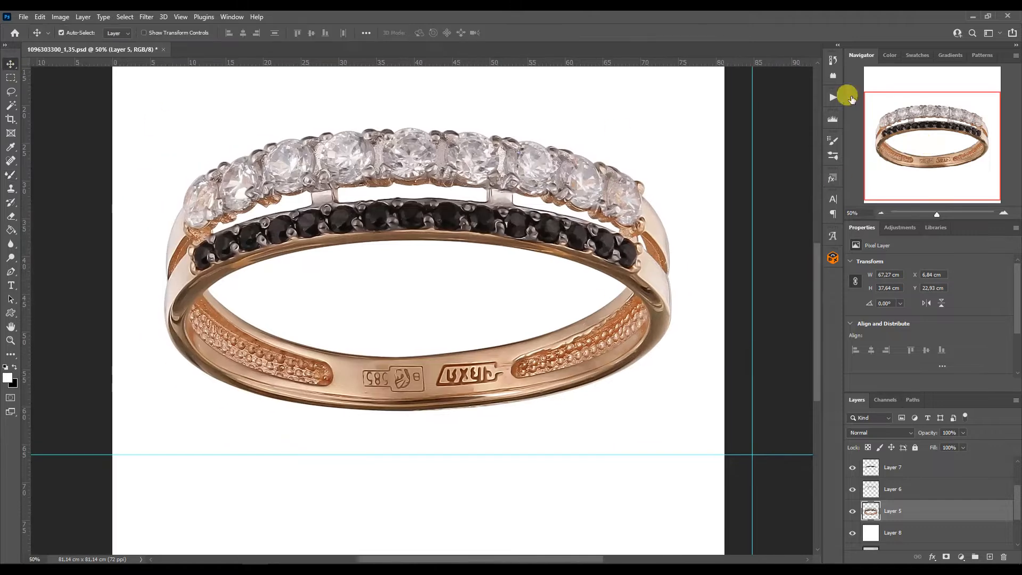
# Step: Run a gold color-correction action on Layer 5 and clip its Color Balance and Levels adjustments to the ring layer
pyautogui.click(832, 98)
pyautogui.click(799, 173)
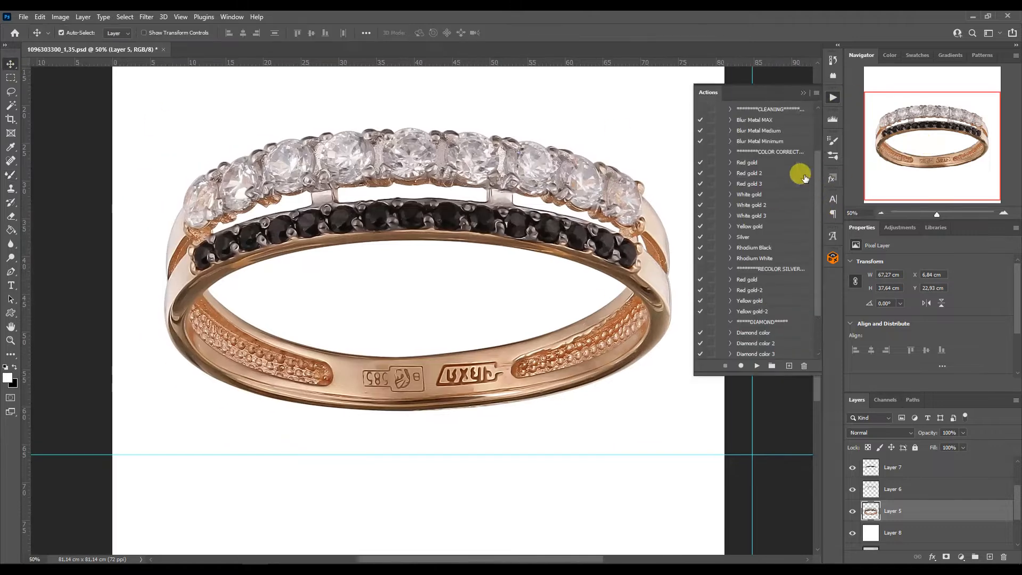
pyautogui.click(754, 362)
pyautogui.click(803, 94)
pyautogui.moveTo(1017, 495); pyautogui.dragTo(1017, 500)
pyautogui.keyDown('alt'); pyautogui.click(873, 523); pyautogui.keyUp('alt')
pyautogui.keyDown('alt'); pyautogui.click(870, 501); pyautogui.keyUp('alt')
# Step: Set the Levels 1 input values to 16, 1.63 and 231 to brighten the gold
pyautogui.click(879, 512)
pyautogui.moveTo(940, 340); pyautogui.dragTo(878, 338)
pyautogui.moveTo(998, 340); pyautogui.dragTo(991, 340)
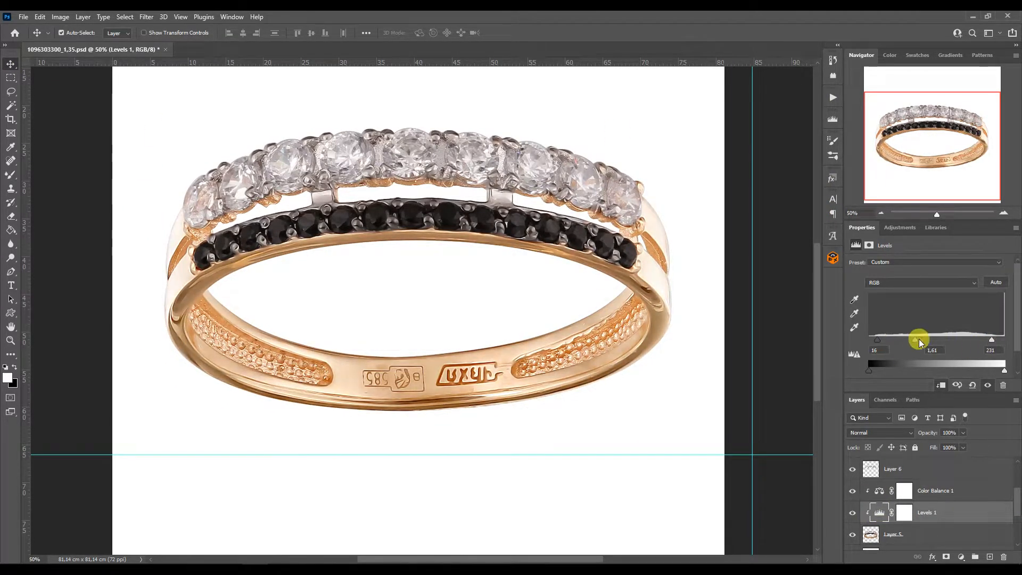
# Step: Open glare-parts.tif from the ENG_2 folder in Photoshop
pyautogui.moveTo(289, 568)
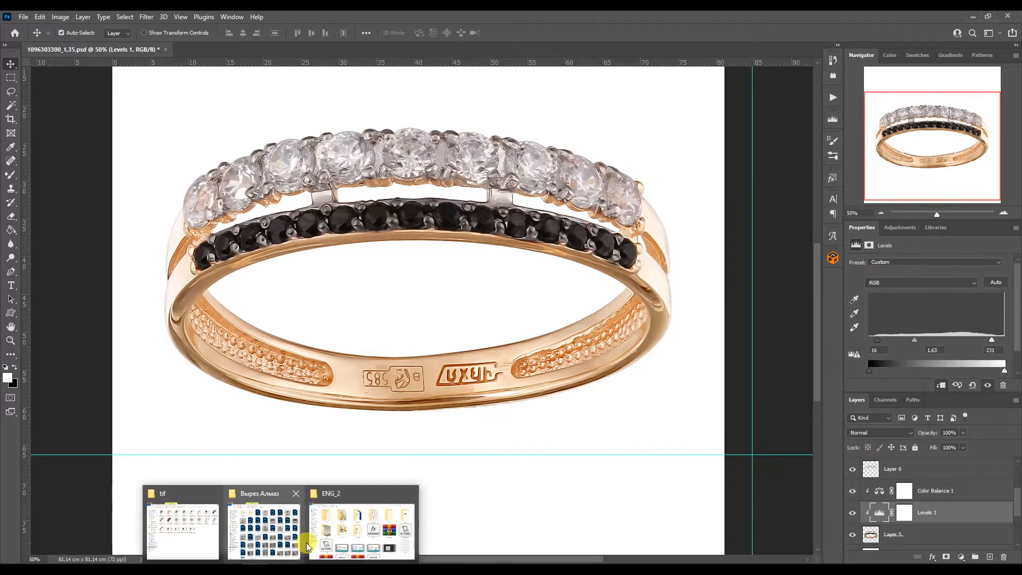
pyautogui.click(346, 532)
pyautogui.doubleClick(648, 147)
pyautogui.moveTo(774, 284); pyautogui.dragTo(483, 41)
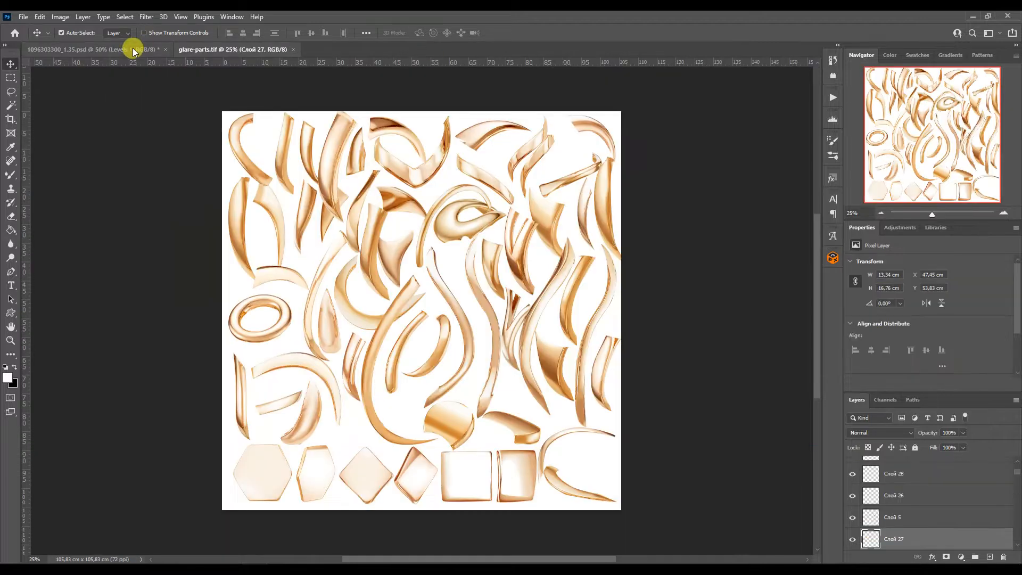
# Step: Copy the arc-shaped glare part into the ring document and set the Color Balance 1 midtones to +30 cyan–red and -3 magenta–green
pyautogui.click(134, 50)
pyautogui.click(878, 488)
pyautogui.click(311, 49)
pyautogui.moveTo(299, 358); pyautogui.dragTo(500, 388)
pyautogui.click(937, 488)
pyautogui.moveTo(914, 304); pyautogui.dragTo(912, 304)
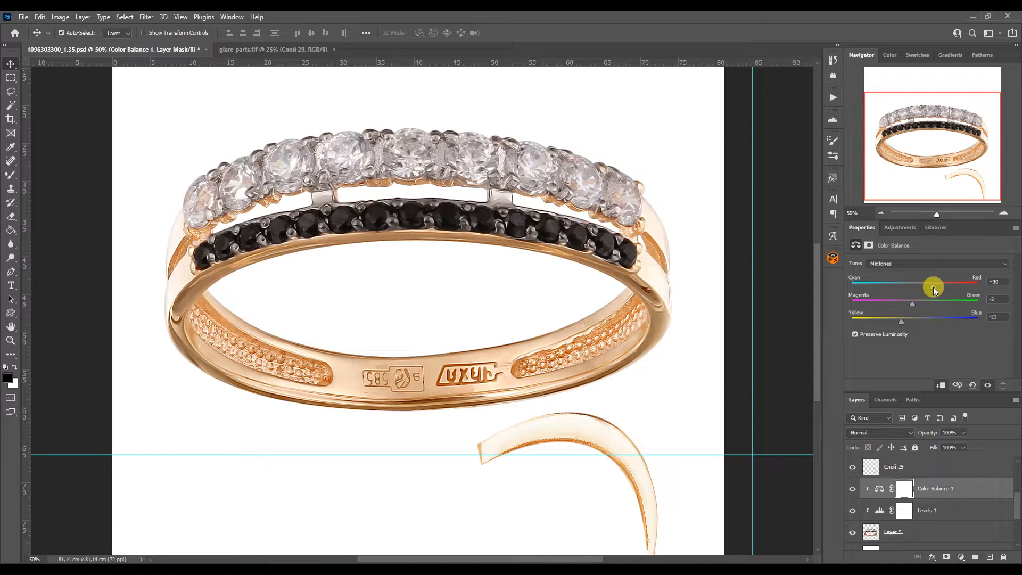
# Step: Copy the short tapered glare part Слой 10 from glare-parts.tif to the area below the ring
pyautogui.click(282, 49)
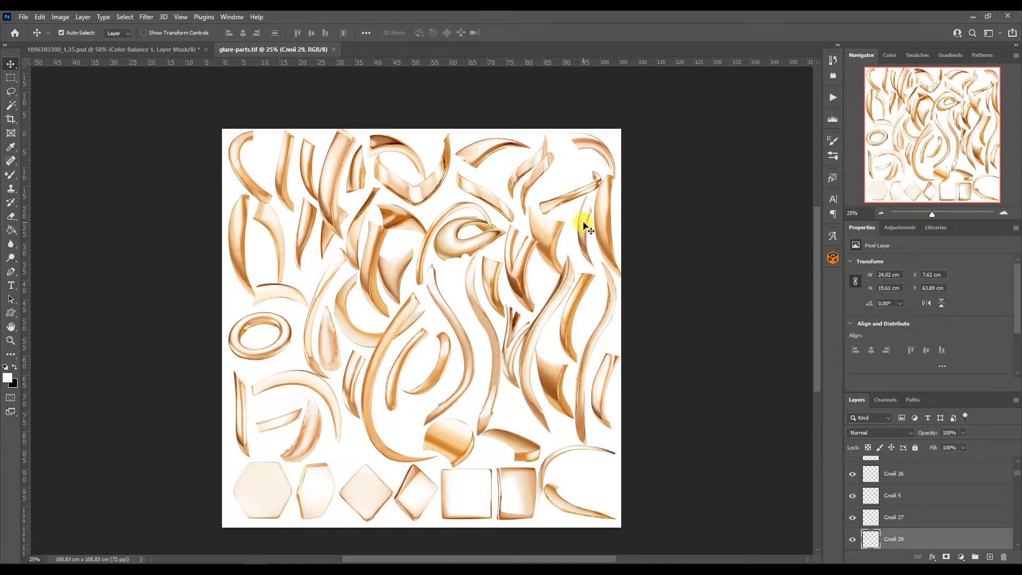
pyautogui.moveTo(475, 155); pyautogui.dragTo(255, 469)
# Step: Merge a duplicate of the ring layer with its Levels and Color Balance adjustments into one layer and hide the originals
pyautogui.click(862, 526)
pyautogui.keyDown('shift'); pyautogui.click(873, 488); pyautogui.keyUp('shift')
pyautogui.hotkey('ctrl', 'j')
pyautogui.hotkey('ctrl', 'e')
pyautogui.click(853, 545)
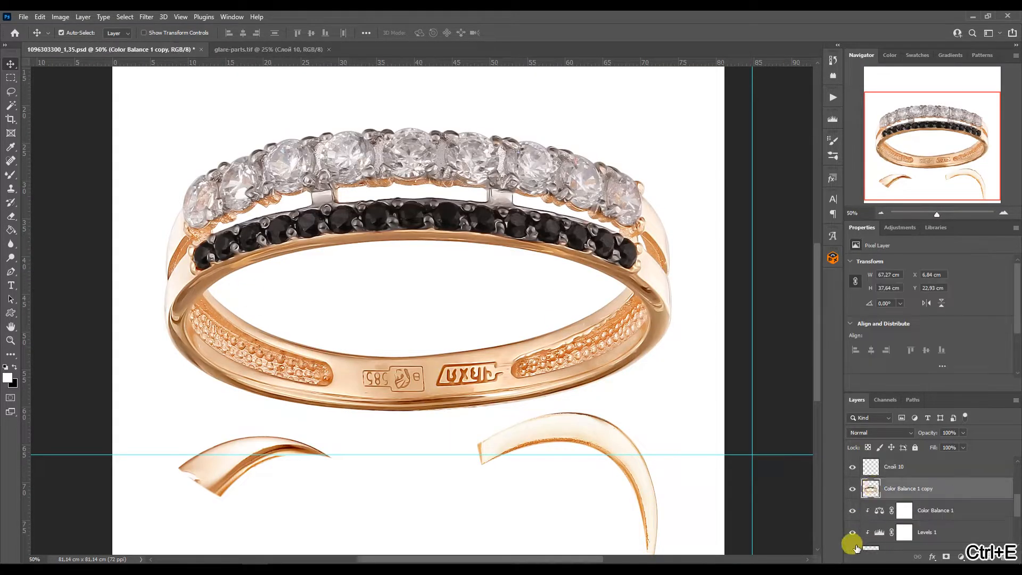
# Step: Start a Pen path along the band edge below the black stones, from the middle to the ring's left end
pyautogui.press('p')
pyautogui.click(1003, 212)
pyautogui.click(1004, 213)
pyautogui.click(1003, 213)
pyautogui.click(881, 213)
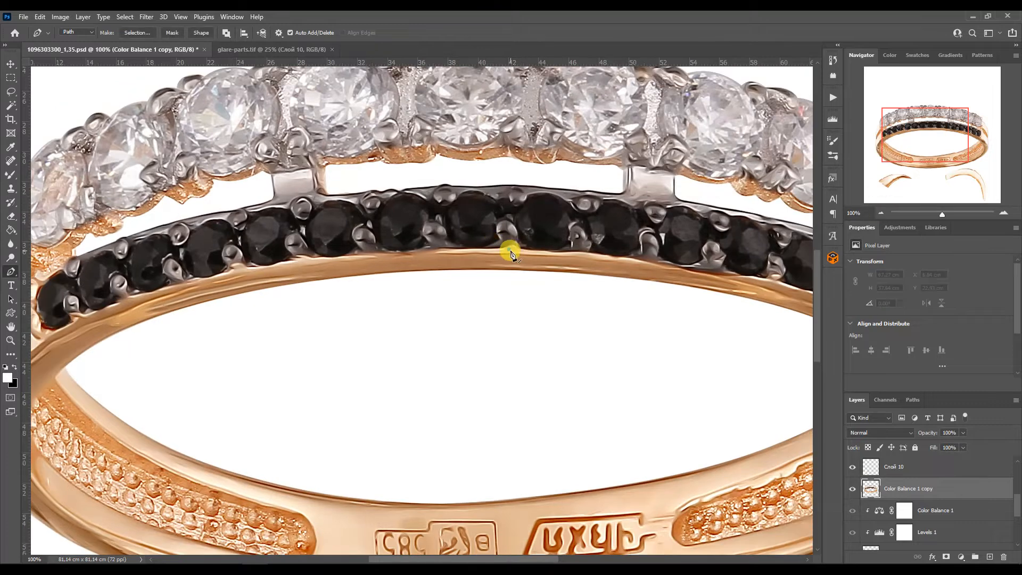
pyautogui.click(512, 249)
pyautogui.moveTo(903, 127); pyautogui.dragTo(883, 130)
pyautogui.click(203, 306)
pyautogui.moveTo(665, 216); pyautogui.dragTo(320, 216)
pyautogui.click(397, 238)
pyautogui.moveTo(554, 216); pyautogui.dragTo(570, 219)
pyautogui.moveTo(203, 307); pyautogui.dragTo(103, 373)
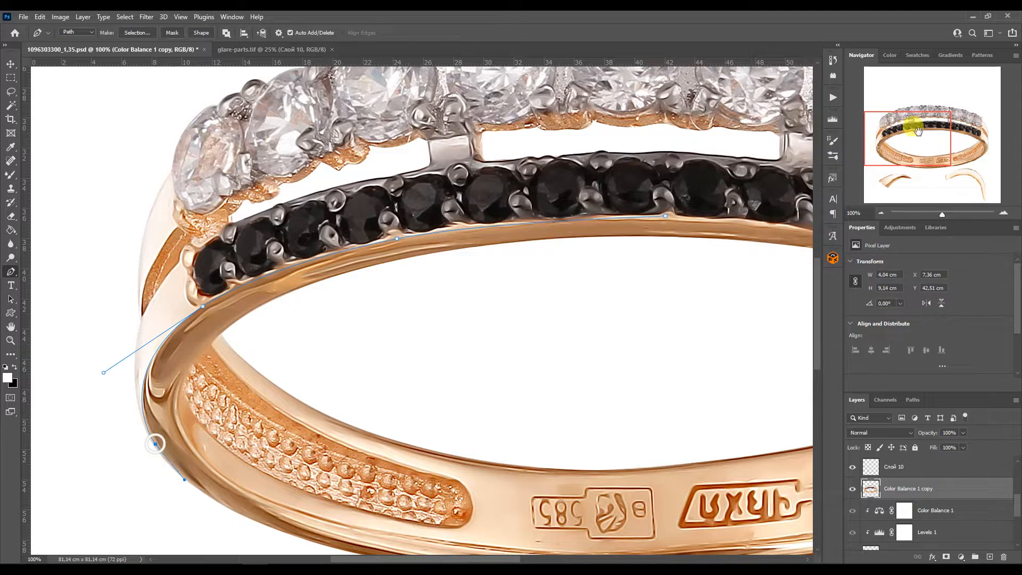
# Step: Redo the curve around the ring's left end and continue the path along the lower left outer edge
pyautogui.scroll(-5, 352, 388)
pyautogui.hotkey('ctrl', 'z')
pyautogui.moveTo(378, 433); pyautogui.dragTo(211, 406)
pyautogui.keyDown('ctrl'); pyautogui.click(145, 270); pyautogui.keyUp('ctrl')
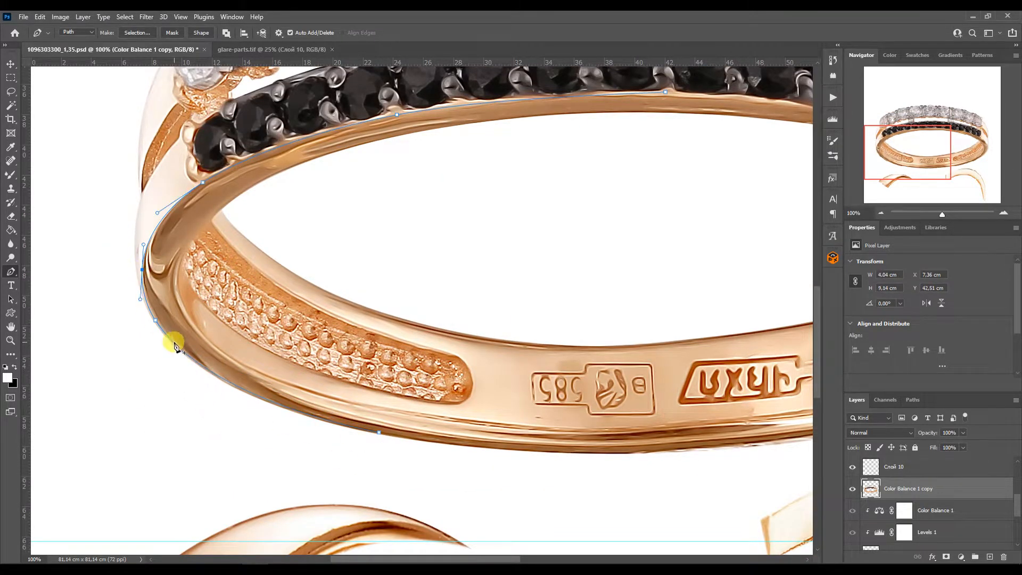
pyautogui.moveTo(379, 433); pyautogui.dragTo(436, 443)
# Step: Extend the path along the band's bottom outer edge and up around the ring's right end
pyautogui.moveTo(911, 166); pyautogui.dragTo(939, 176)
pyautogui.click(719, 312)
pyautogui.moveTo(198, 347); pyautogui.dragTo(505, 389)
pyautogui.click(587, 341)
pyautogui.moveTo(336, 365)
pyautogui.mouseDown()
pyautogui.moveTo(354, 369)
pyautogui.moveTo(344, 368)
pyautogui.mouseUp()
pyautogui.moveTo(720, 311); pyautogui.dragTo(728, 309)
pyautogui.moveTo(728, 309); pyautogui.dragTo(779, 294)
pyautogui.moveTo(958, 158); pyautogui.dragTo(957, 155)
pyautogui.click(704, 234)
pyautogui.moveTo(574, 366); pyautogui.dragTo(604, 354)
pyautogui.click(663, 308)
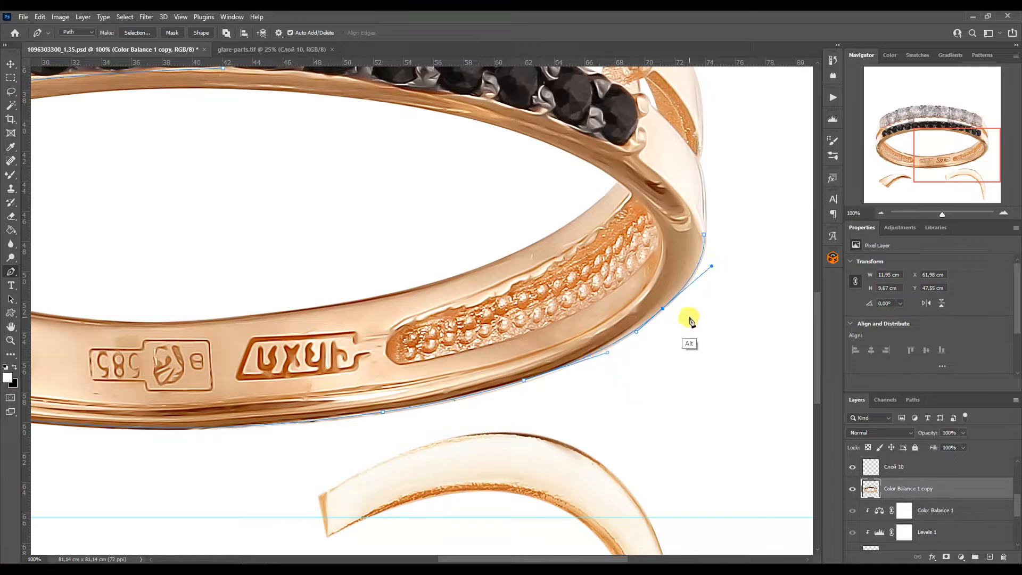
# Step: Refine the anchor points and curves on the band's lower right outer edge and right end
pyautogui.click(580, 360)
pyautogui.click(463, 397)
pyautogui.click(524, 381)
pyautogui.moveTo(502, 389); pyautogui.dragTo(522, 383)
pyautogui.moveTo(704, 236); pyautogui.dragTo(701, 224)
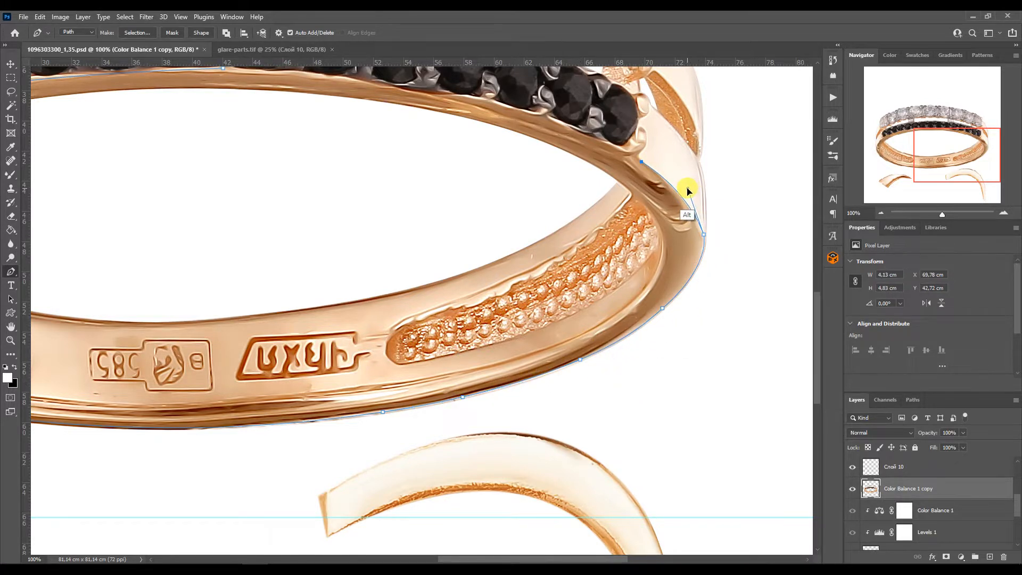
# Step: Close the outer contour along the band edge under the right-hand black stones and fit its curve
pyautogui.moveTo(637, 163); pyautogui.dragTo(732, 235)
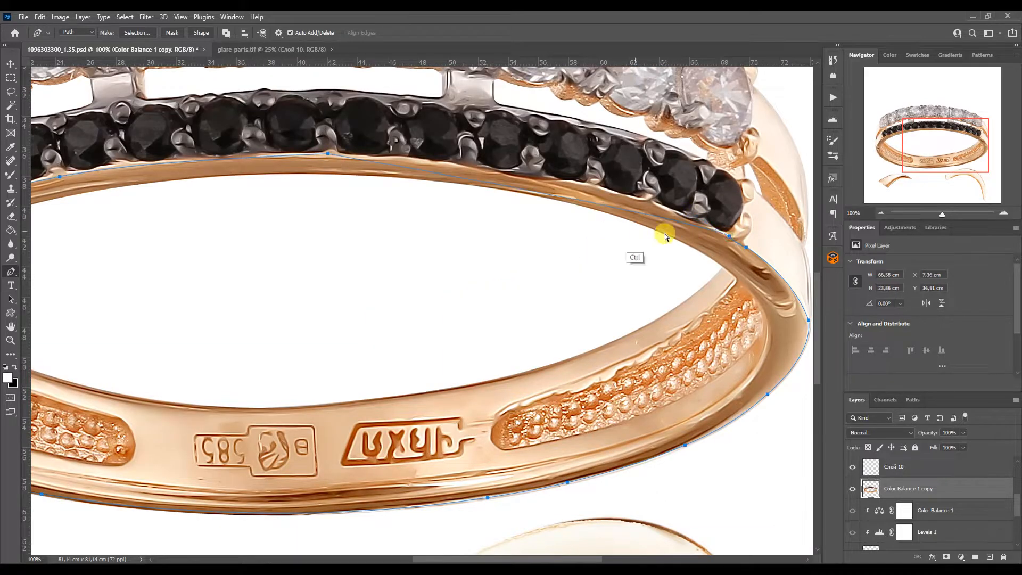
pyautogui.moveTo(678, 213); pyautogui.dragTo(577, 158)
pyautogui.click(593, 187)
pyautogui.moveTo(685, 215); pyautogui.dragTo(693, 219)
# Step: Draw the inner contour of the front rim from the top middle around the ring's left inner edge
pyautogui.moveTo(465, 153); pyautogui.dragTo(555, 173)
pyautogui.moveTo(292, 174); pyautogui.dragTo(224, 190)
pyautogui.click(116, 281)
pyautogui.click(66, 379)
pyautogui.moveTo(90, 304); pyautogui.dragTo(43, 337)
pyautogui.click(65, 342)
pyautogui.keyDown('ctrl'); pyautogui.click(66, 380); pyautogui.keyUp('ctrl')
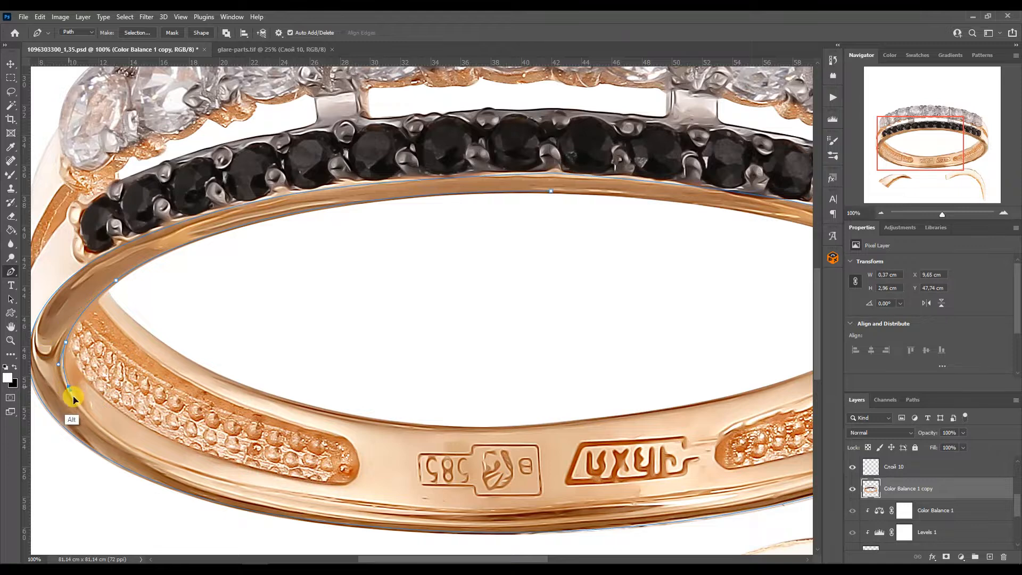
# Step: Continue the inner contour along the bottom rim and the right inner edge, and close it at the top
pyautogui.click(547, 521)
pyautogui.moveTo(91, 423); pyautogui.dragTo(143, 537)
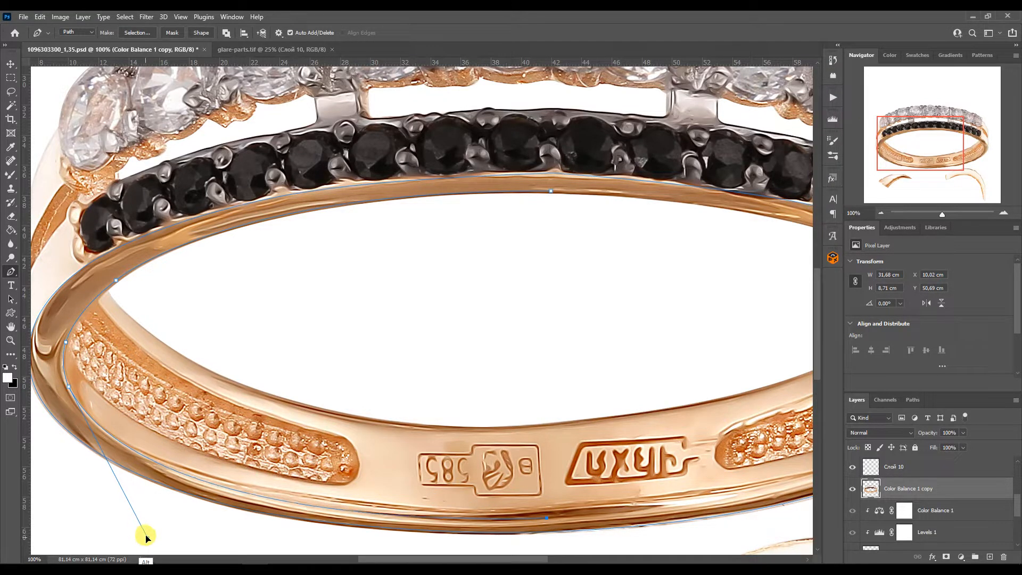
pyautogui.moveTo(547, 517); pyautogui.dragTo(666, 370)
pyautogui.click(662, 235)
pyautogui.moveTo(663, 164); pyautogui.dragTo(673, 308)
pyautogui.click(232, 215)
pyautogui.moveTo(671, 378); pyautogui.dragTo(634, 215)
pyautogui.click(525, 261)
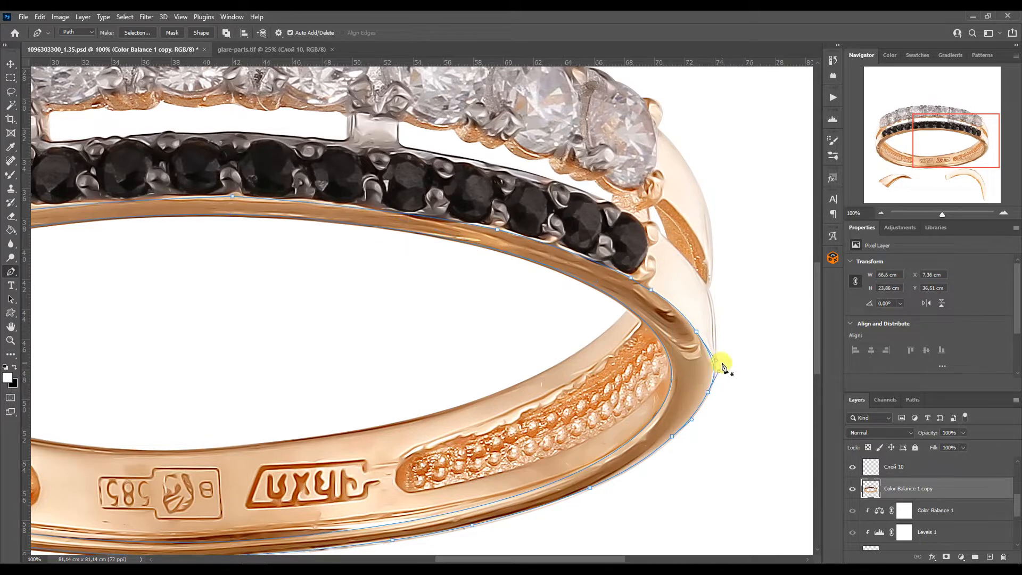
# Step: Load the rim path as a selection and copy the rim from the merged ring layer onto a new layer
pyautogui.click(911, 400)
pyautogui.keyDown('ctrl'); pyautogui.click(858, 419); pyautogui.keyUp('ctrl')
pyautogui.click(858, 400)
pyautogui.hotkey('ctrl', 'j')
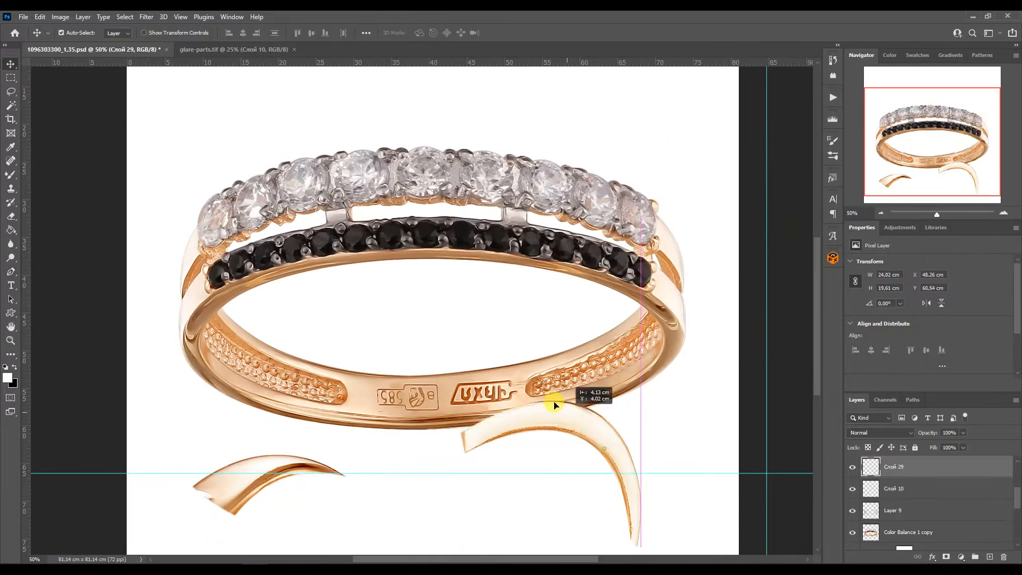
# Step: Flip, rotate and scale the glare part over the left half of the front rim, and clip it to the rim layer
pyautogui.rightClick(447, 319)
pyautogui.click(491, 540)
pyautogui.moveTo(469, 276); pyautogui.dragTo(446, 246)
pyautogui.moveTo(380, 329); pyautogui.dragTo(234, 305)
pyautogui.moveTo(225, 461); pyautogui.dragTo(257, 413)
pyautogui.moveTo(212, 313); pyautogui.dragTo(209, 318)
pyautogui.moveTo(325, 300); pyautogui.dragTo(331, 273)
pyautogui.moveTo(255, 418); pyautogui.dragTo(261, 410)
pyautogui.moveTo(135, 348); pyautogui.dragTo(134, 359)
pyautogui.press('Return')
pyautogui.moveTo(870, 466); pyautogui.dragTo(873, 493)
# Step: Warp the glare part so it follows the curve of the front rim around the left half of the ring
pyautogui.hotkey('ctrl', 't')
pyautogui.rightClick(274, 339)
pyautogui.click(290, 198)
pyautogui.moveTo(326, 410); pyautogui.dragTo(531, 467)
pyautogui.moveTo(531, 414); pyautogui.dragTo(404, 318)
pyautogui.moveTo(481, 467); pyautogui.dragTo(477, 432)
pyautogui.moveTo(227, 409); pyautogui.dragTo(225, 441)
pyautogui.moveTo(531, 466); pyautogui.dragTo(530, 462)
pyautogui.moveTo(476, 428); pyautogui.dragTo(470, 407)
pyautogui.moveTo(225, 441); pyautogui.dragTo(263, 471)
pyautogui.moveTo(403, 314); pyautogui.dragTo(394, 290)
pyautogui.moveTo(369, 411); pyautogui.dragTo(385, 402)
pyautogui.moveTo(264, 473); pyautogui.dragTo(288, 519)
pyautogui.moveTo(263, 471); pyautogui.dragTo(265, 480)
pyautogui.moveTo(530, 390); pyautogui.dragTo(518, 379)
pyautogui.moveTo(266, 480); pyautogui.dragTo(269, 485)
pyautogui.moveTo(179, 357); pyautogui.dragTo(167, 357)
pyautogui.moveTo(178, 304); pyautogui.dragTo(175, 303)
pyautogui.moveTo(326, 251); pyautogui.dragTo(562, 241)
pyautogui.moveTo(277, 251); pyautogui.dragTo(275, 242)
pyautogui.moveTo(530, 462); pyautogui.dragTo(547, 462)
pyautogui.press('Return')
# Step: Refine the warp at the glare part's upper and lower ends to fit the middle of the rim
pyautogui.hotkey('ctrl', 't')
pyautogui.rightClick(399, 317)
pyautogui.click(423, 386)
pyautogui.moveTo(504, 431); pyautogui.dragTo(630, 427)
pyautogui.moveTo(393, 433); pyautogui.dragTo(391, 436)
pyautogui.moveTo(504, 368); pyautogui.dragTo(462, 266)
pyautogui.moveTo(392, 435); pyautogui.dragTo(385, 441)
pyautogui.press('Return')
# Step: Duplicate the glare part, flip the copy horizontally over the right half of the front rim, and clip it to the rim layer
pyautogui.hotkey('ctrl', 'j')
pyautogui.hotkey('ctrl', 't')
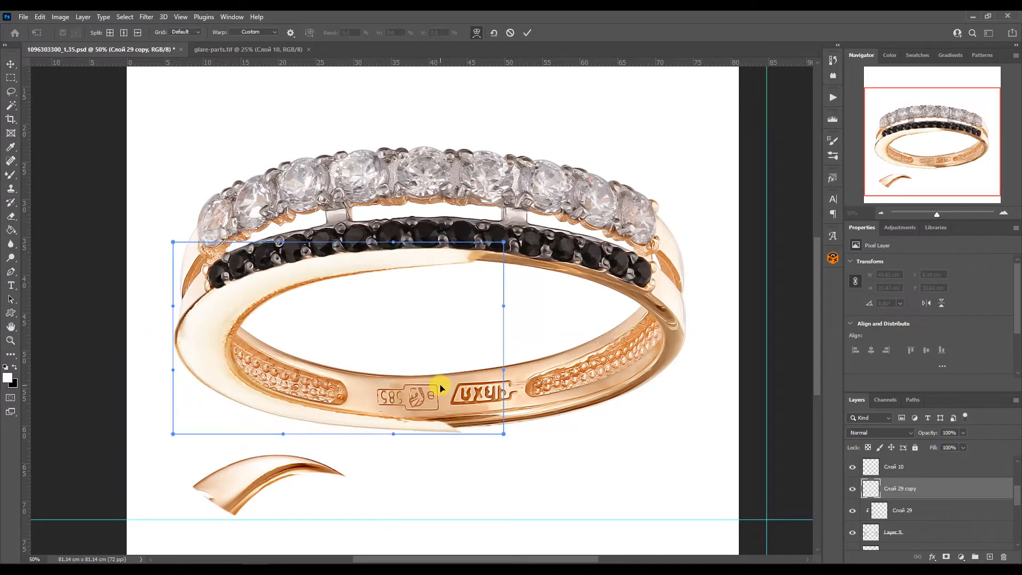
pyautogui.rightClick(432, 356)
pyautogui.click(433, 330)
pyautogui.moveTo(531, 330); pyautogui.dragTo(474, 335)
pyautogui.press('Return')
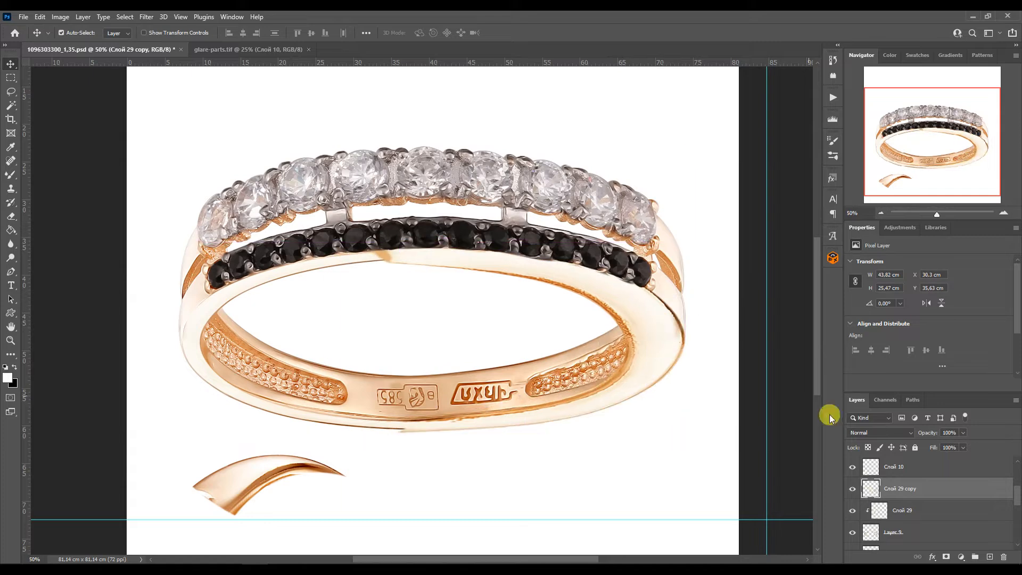
pyautogui.hotkey('ctrl', 'alt', 'g')
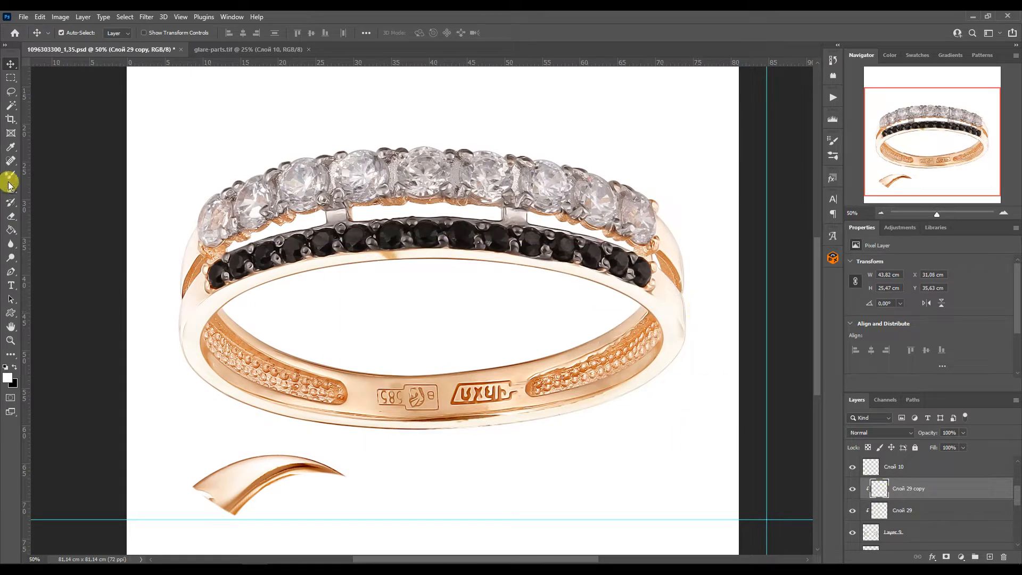
# Step: Erase the seam at the copy's lower end and warp the copy to fit the right half of the rim
pyautogui.press('e')
pyautogui.moveTo(460, 432)
pyautogui.mouseDown()
pyautogui.moveTo(469, 439)
pyautogui.moveTo(424, 428)
pyautogui.mouseUp()
pyautogui.hotkey('ctrl', 't')
pyautogui.rightClick(564, 420)
pyautogui.click(590, 255)
pyautogui.moveTo(501, 440); pyautogui.dragTo(542, 452)
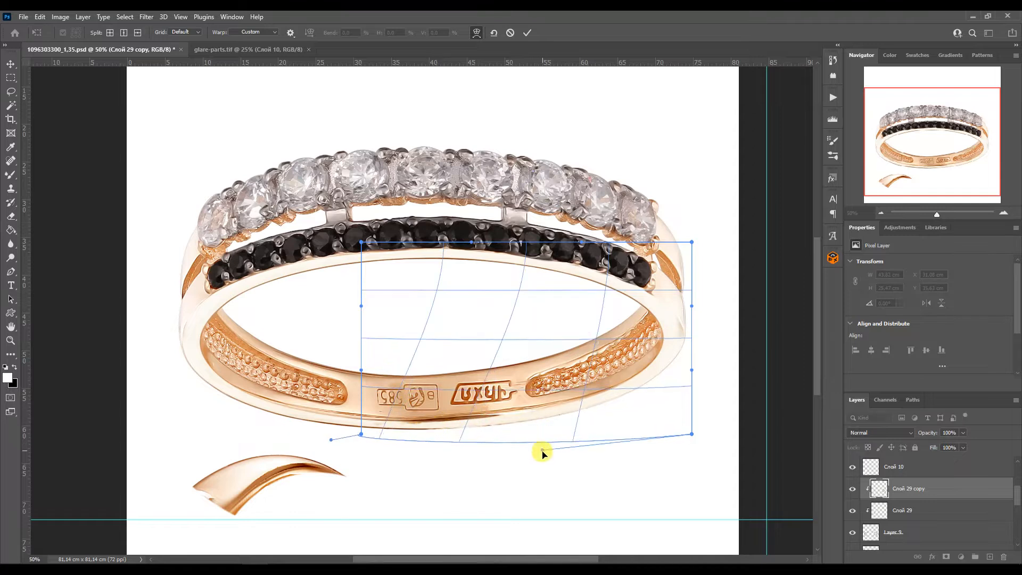
pyautogui.moveTo(360, 370); pyautogui.dragTo(357, 329)
pyautogui.moveTo(692, 306); pyautogui.dragTo(702, 301)
pyautogui.moveTo(540, 449); pyautogui.dragTo(533, 451)
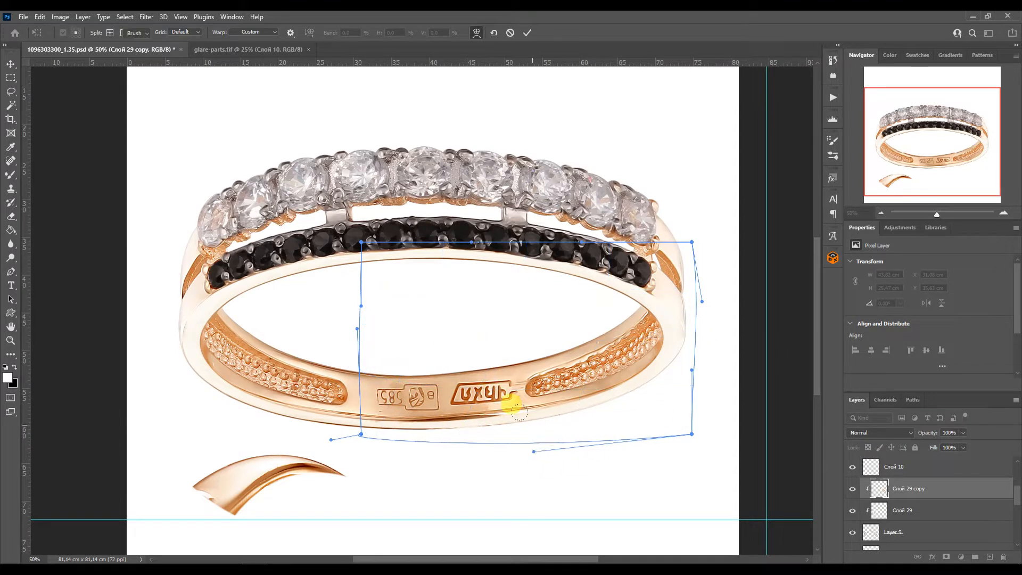
pyautogui.press('Return')
# Step: Duplicate the Color Balance 1 copy layer and clip the duplicate to the original
pyautogui.click(11, 179)
pyautogui.keyDown('ctrl'); pyautogui.click(586, 390); pyautogui.keyUp('ctrl')
pyautogui.hotkey('ctrl', 'j')
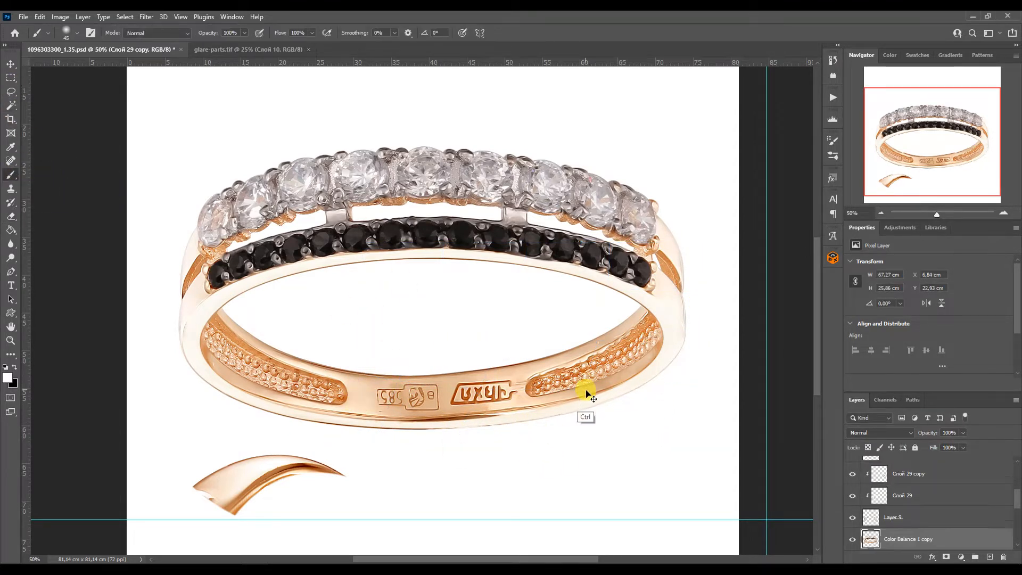
pyautogui.scroll(-1, 985, 510)
pyautogui.keyDown('alt'); pyautogui.click(872, 517); pyautogui.keyUp('alt')
# Step: Paint a thin brown outline along the rim's outer bottom edge, from below the hallmark around to the right side
pyautogui.click(1005, 213)
pyautogui.click(1004, 213)
pyautogui.click(1004, 214)
pyautogui.moveTo(923, 154); pyautogui.dragTo(910, 168)
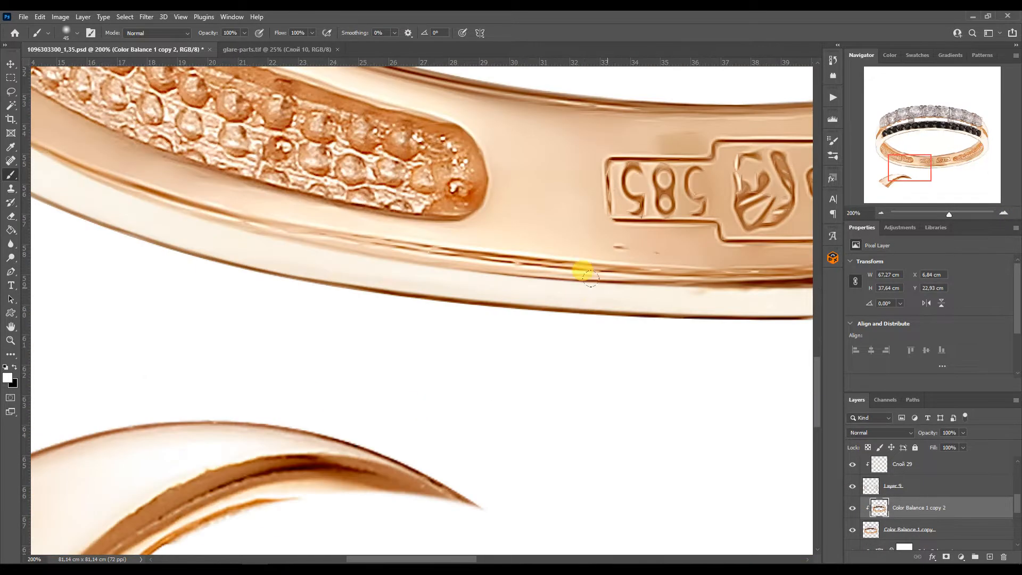
pyautogui.hotkey('ctrl', '-')
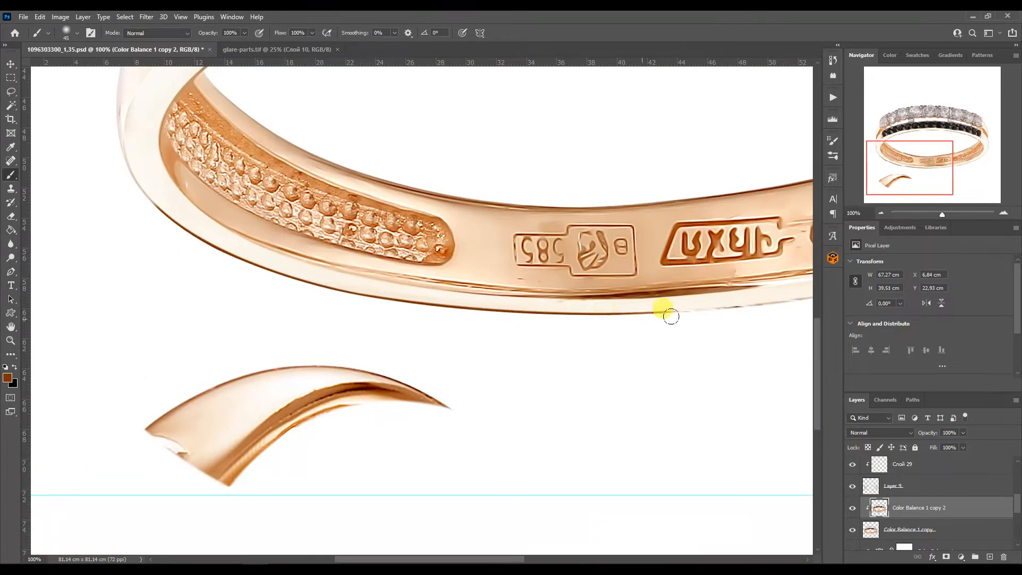
pyautogui.moveTo(631, 317); pyautogui.dragTo(793, 306)
pyautogui.click(942, 171)
pyautogui.moveTo(524, 274); pyautogui.dragTo(776, 187)
pyautogui.click(957, 158)
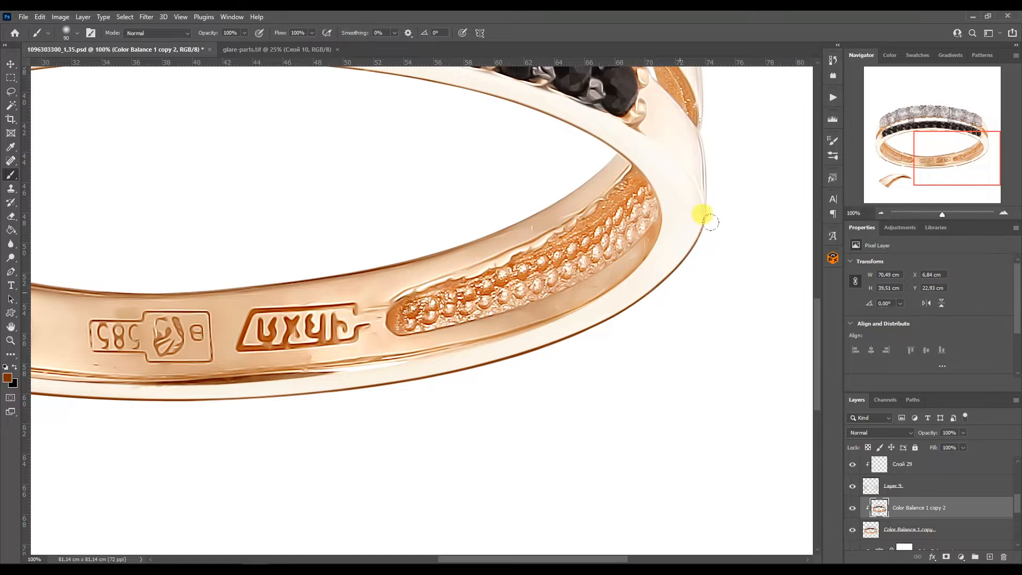
pyautogui.click(900, 164)
pyautogui.click(899, 159)
pyautogui.click(901, 137)
# Step: Merge the two rim glare layers and add a layer mask to the merged layer
pyautogui.click(930, 469)
pyautogui.scroll(2, 926, 475)
pyautogui.keyDown('shift'); pyautogui.click(887, 483); pyautogui.keyUp('shift')
pyautogui.hotkey('ctrl', 'e')
pyautogui.click(945, 557)
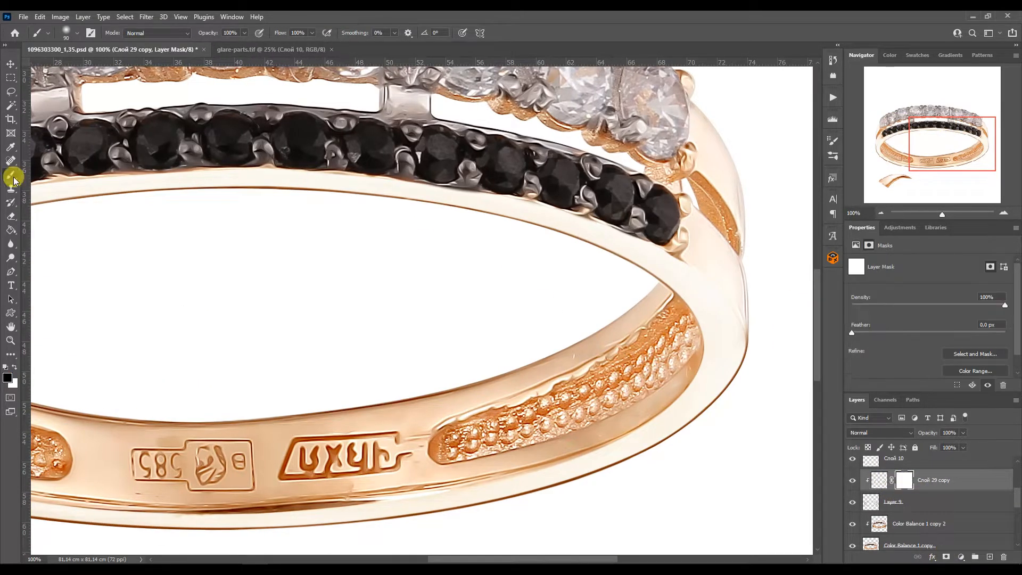
# Step: Paint black on the mask to hide the glare along the rim's upper edge beneath the row of black stones
pyautogui.moveTo(674, 222)
pyautogui.mouseDown()
pyautogui.moveTo(490, 152)
pyautogui.moveTo(365, 143)
pyautogui.moveTo(351, 157)
pyautogui.moveTo(288, 155)
pyautogui.mouseUp()
pyautogui.hotkey('ctrl', 'z')
pyautogui.hotkey('ctrl', 'z')
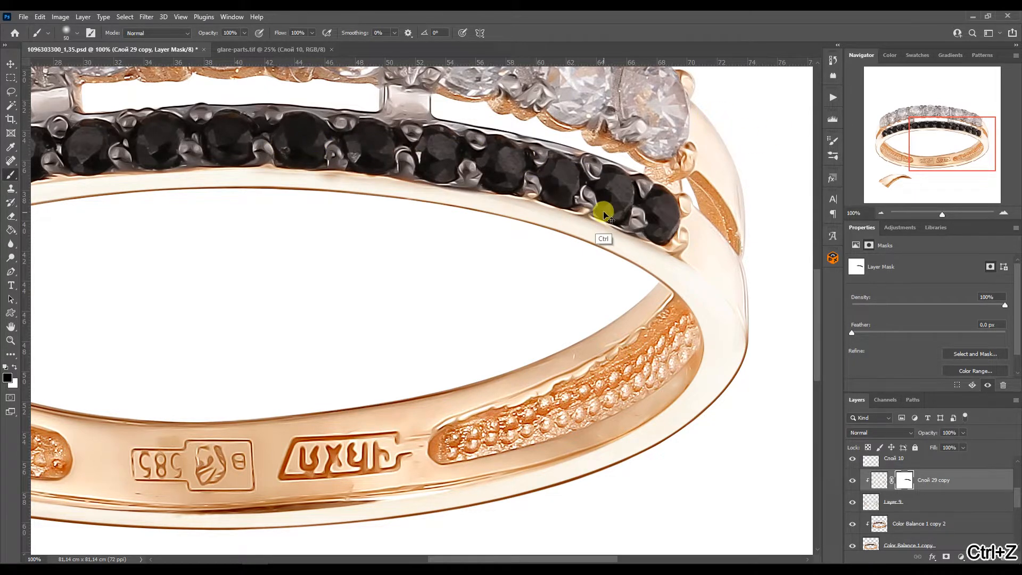
pyautogui.click(917, 140)
pyautogui.moveTo(426, 181)
pyautogui.mouseDown()
pyautogui.moveTo(433, 186)
pyautogui.moveTo(191, 224)
pyautogui.mouseUp()
pyautogui.moveTo(137, 249); pyautogui.dragTo(187, 232)
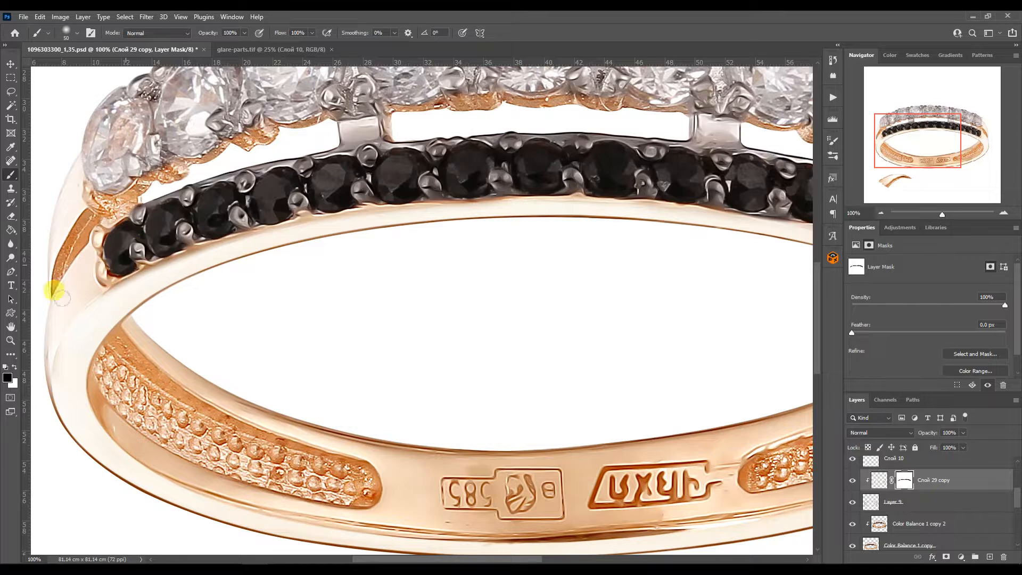
pyautogui.click(878, 144)
pyautogui.click(964, 140)
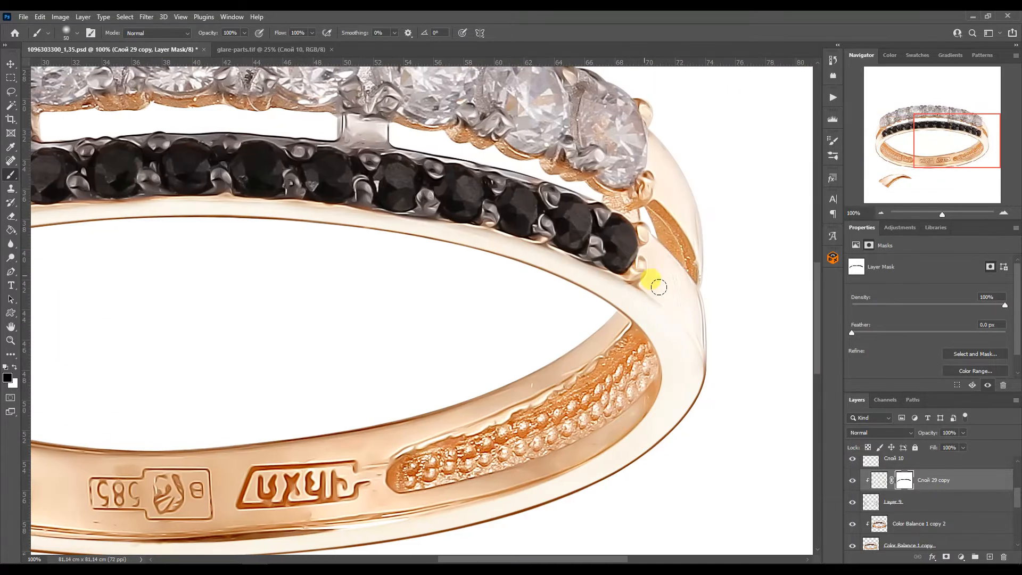
pyautogui.hotkey('ctrl', '-')
pyautogui.hotkey('ctrl', '-')
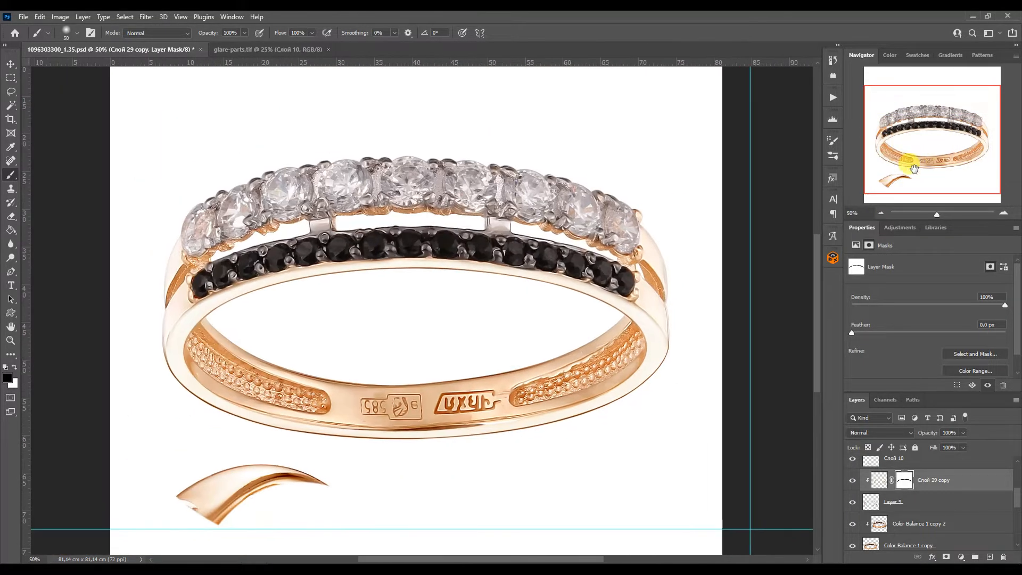
# Step: On the Color Balance 1 copy 2 layer, start a path along the upper left edge of the ring's inner band
pyautogui.click(881, 528)
pyautogui.press('p')
pyautogui.click(1003, 213)
pyautogui.click(1003, 213)
pyautogui.click(1003, 213)
pyautogui.click(900, 145)
pyautogui.click(793, 501)
pyautogui.moveTo(164, 234); pyautogui.dragTo(347, 477)
pyautogui.moveTo(350, 486); pyautogui.dragTo(227, 325)
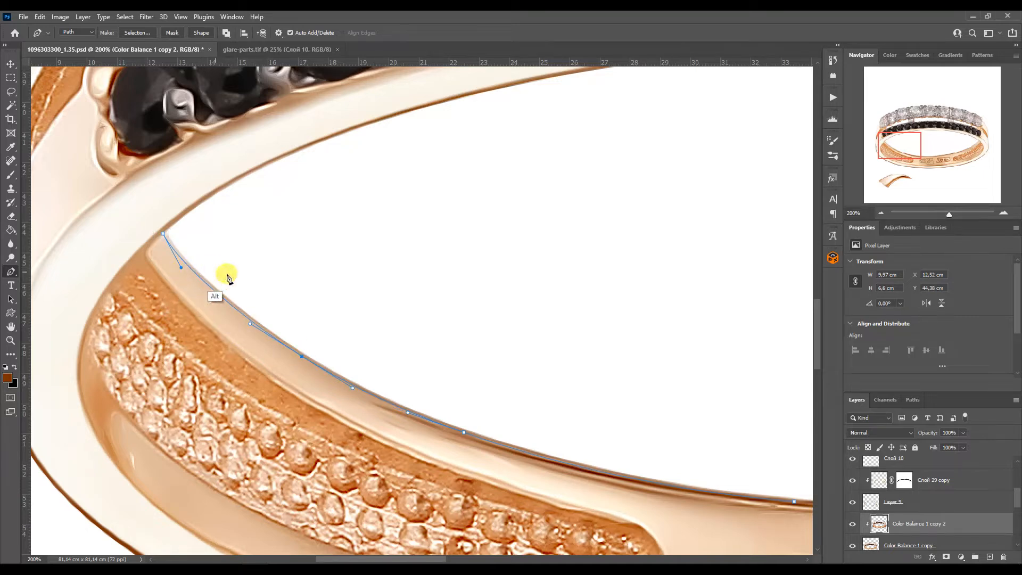
# Step: Continue the path along the inner band's upper edge, above the hallmark to the right corner, and refine its curve
pyautogui.moveTo(899, 146); pyautogui.dragTo(917, 154)
pyautogui.moveTo(470, 364); pyautogui.dragTo(529, 369)
pyautogui.moveTo(917, 154); pyautogui.dragTo(935, 155)
pyautogui.click(778, 275)
pyautogui.moveTo(222, 336); pyautogui.dragTo(330, 349)
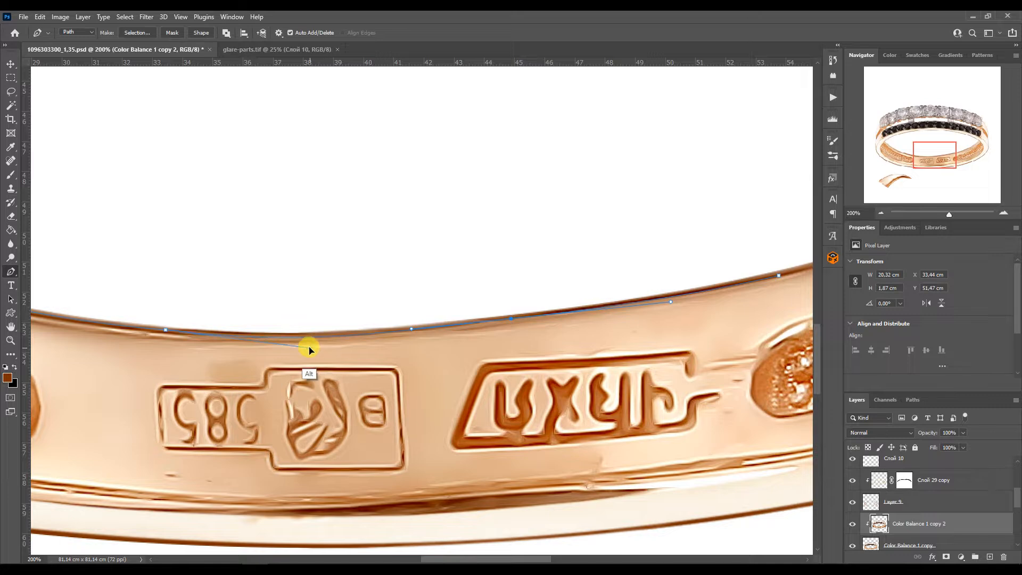
pyautogui.moveTo(923, 152); pyautogui.dragTo(947, 148)
pyautogui.click(712, 225)
pyautogui.moveTo(273, 447); pyautogui.dragTo(604, 365)
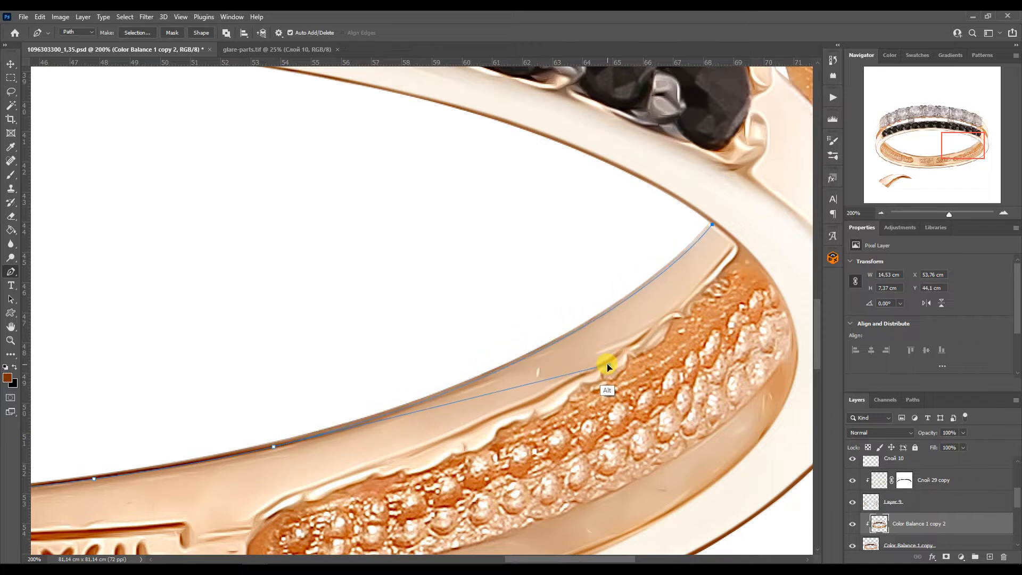
pyautogui.click(457, 393)
pyautogui.keyDown('ctrl'); pyautogui.click(272, 445); pyautogui.keyUp('ctrl')
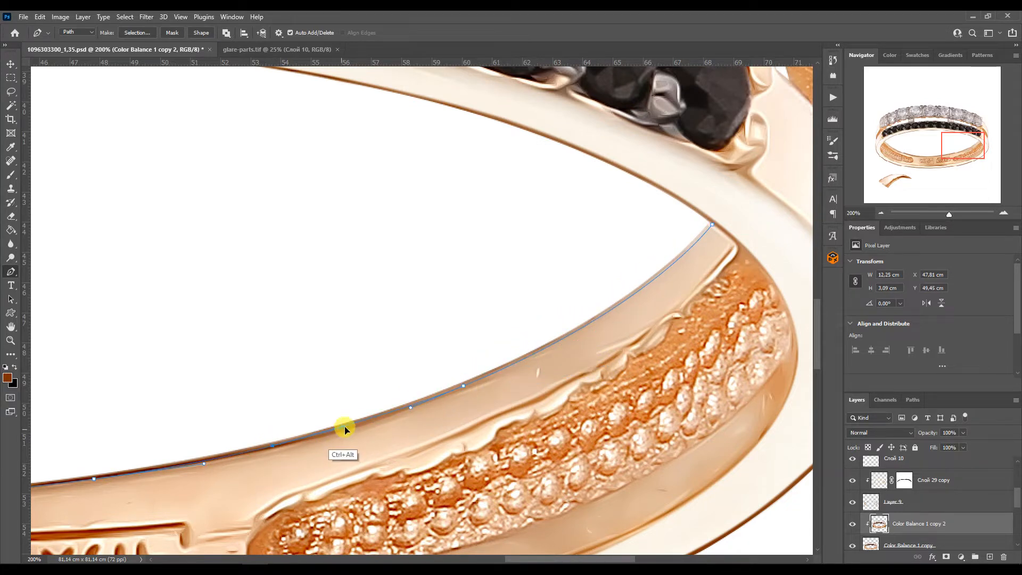
# Step: Continue the path around the textured recess on the right side of the inner band, leaving the recess outside
pyautogui.click(280, 499)
pyautogui.moveTo(729, 260); pyautogui.dragTo(614, 356)
pyautogui.click(280, 499)
pyautogui.hotkey('ctrl', '-')
pyautogui.moveTo(929, 158); pyautogui.dragTo(921, 162)
pyautogui.click(399, 400)
pyautogui.moveTo(417, 371); pyautogui.dragTo(401, 379)
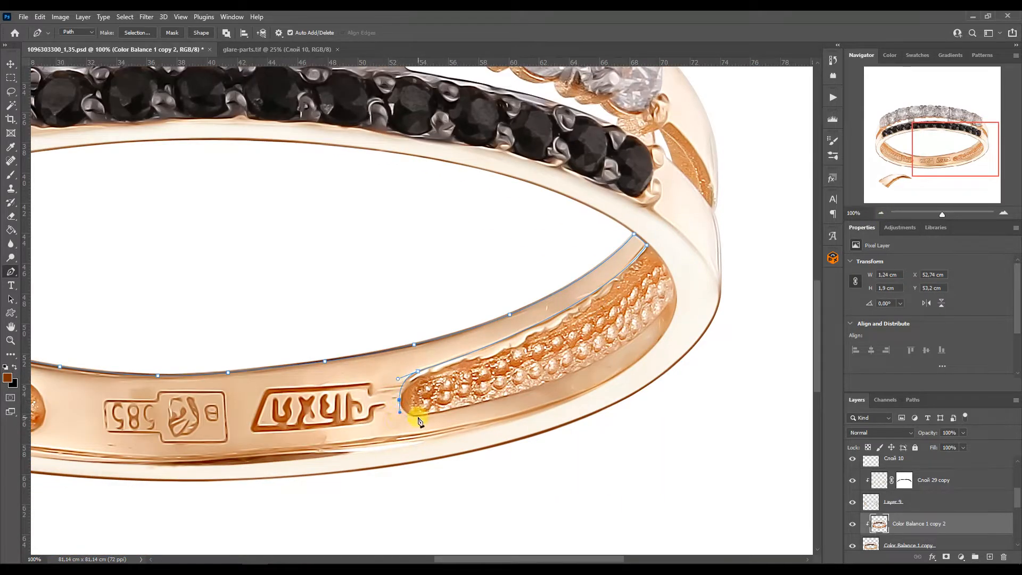
pyautogui.moveTo(562, 369); pyautogui.dragTo(650, 379)
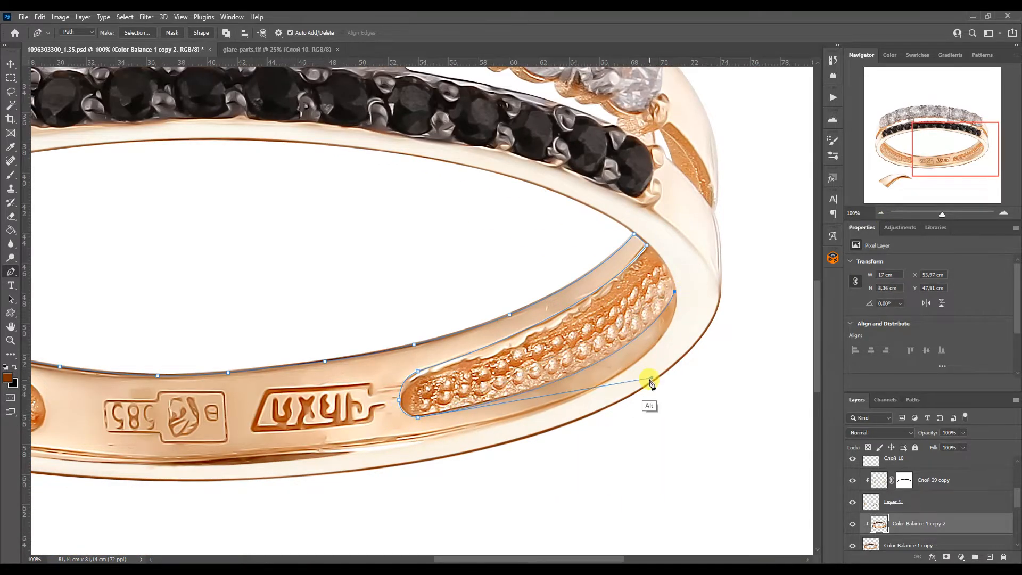
# Step: Continue the path along the front rim's inner edge to the left side and close it around the left textured recess
pyautogui.moveTo(676, 324); pyautogui.dragTo(663, 446)
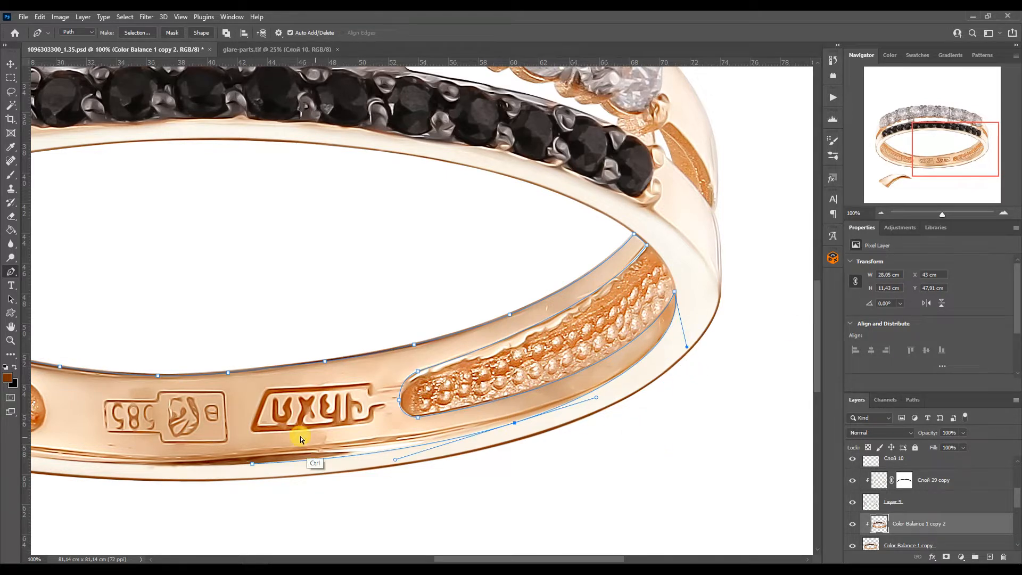
pyautogui.moveTo(234, 468); pyautogui.dragTo(34, 450)
pyautogui.click(67, 274)
pyautogui.click(129, 357)
pyautogui.moveTo(299, 452); pyautogui.dragTo(302, 458)
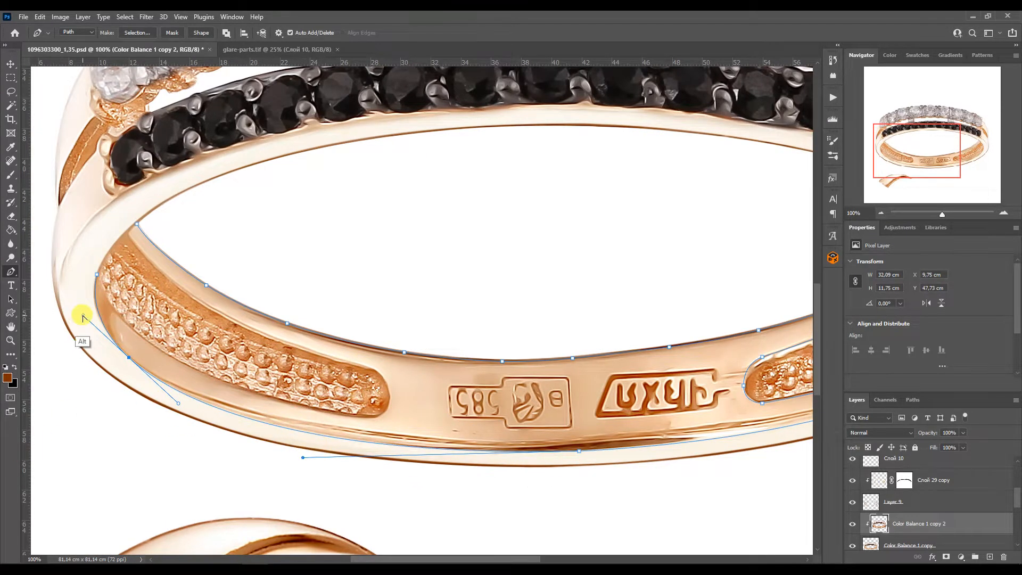
pyautogui.moveTo(97, 277); pyautogui.dragTo(131, 395)
pyautogui.moveTo(373, 418); pyautogui.dragTo(390, 394)
pyautogui.moveTo(339, 361); pyautogui.dragTo(190, 330)
# Step: Load the inner band path as a selection and copy the smooth inner surface onto a new layer
pyautogui.hotkey('ctrl', '-')
pyautogui.click(912, 400)
pyautogui.keyDown('ctrl'); pyautogui.click(854, 421); pyautogui.keyUp('ctrl')
pyautogui.click(856, 400)
pyautogui.hotkey('ctrl', 'j')
# Step: Open ring shanks-4 from the product parts folder in Photoshop and get ready to move its parts
pyautogui.moveTo(281, 565)
pyautogui.click(356, 504)
pyautogui.scroll(-2, 589, 417)
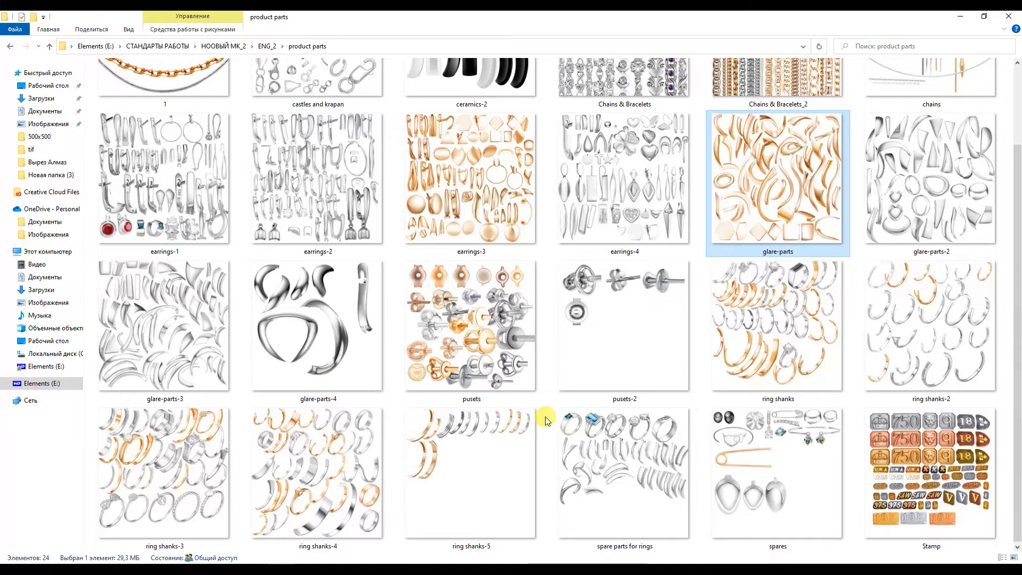
pyautogui.click(338, 469)
pyautogui.moveTo(261, 458); pyautogui.dragTo(612, 49)
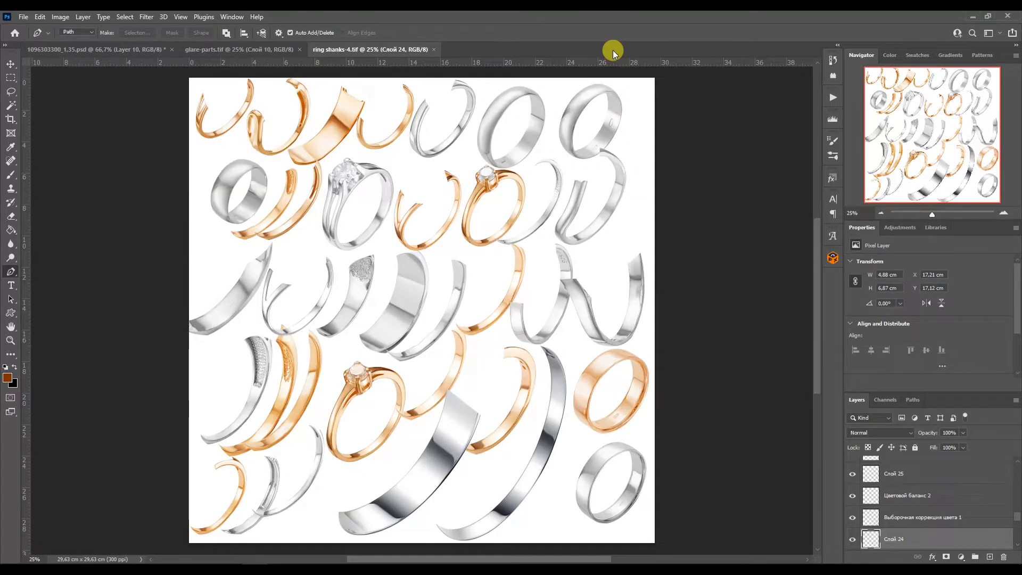
pyautogui.press('v')
pyautogui.moveTo(283, 567)
pyautogui.click(359, 538)
pyautogui.moveTo(178, 448); pyautogui.dragTo(516, 77)
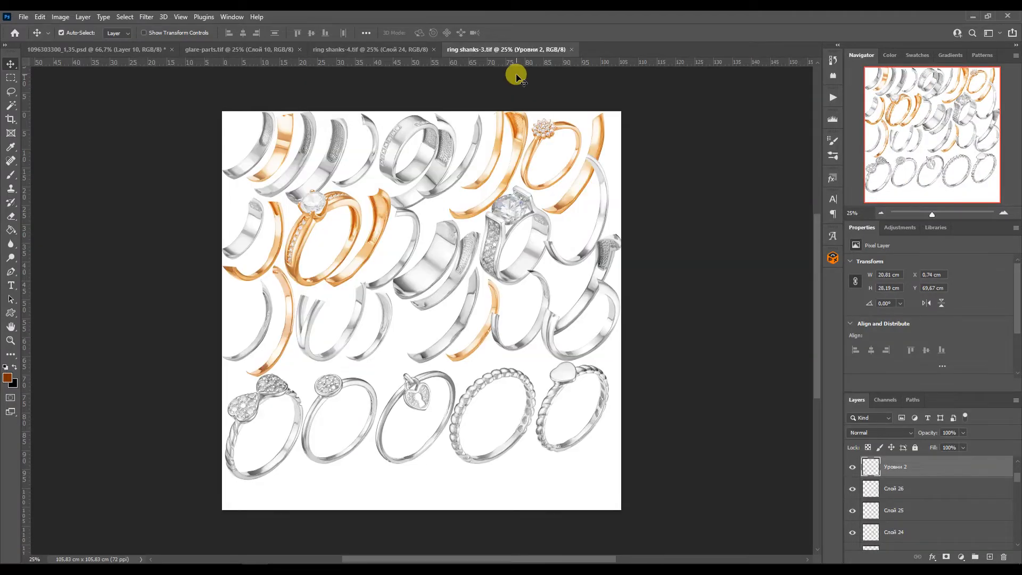
pyautogui.click(573, 49)
# Step: Bring a gold shank from ring shanks-4.tif into the ring document, enlarge and rotate it across the inner band, and clip it to Layer 10
pyautogui.moveTo(459, 362); pyautogui.dragTo(518, 331)
pyautogui.hotkey('ctrl', 't')
pyautogui.moveTo(593, 251); pyautogui.dragTo(614, 421)
pyautogui.moveTo(577, 377); pyautogui.dragTo(389, 313)
pyautogui.moveTo(425, 332); pyautogui.dragTo(665, 320)
pyautogui.hotkey('ctrl', '-')
pyautogui.moveTo(199, 268); pyautogui.dragTo(182, 269)
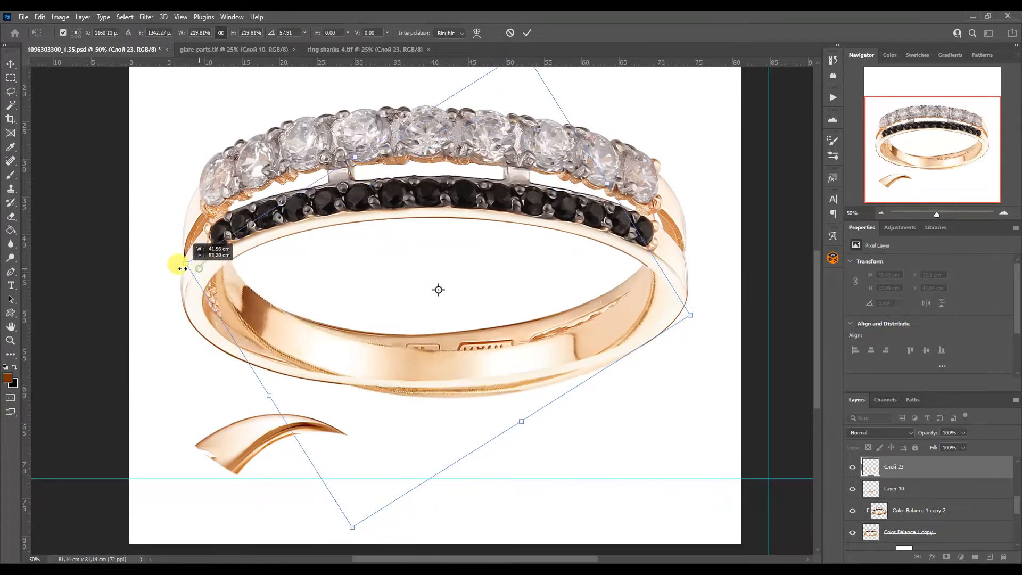
pyautogui.moveTo(707, 304); pyautogui.dragTo(552, 326)
pyautogui.press('Return')
pyautogui.keyDown('alt'); pyautogui.click(872, 477); pyautogui.keyUp('alt')
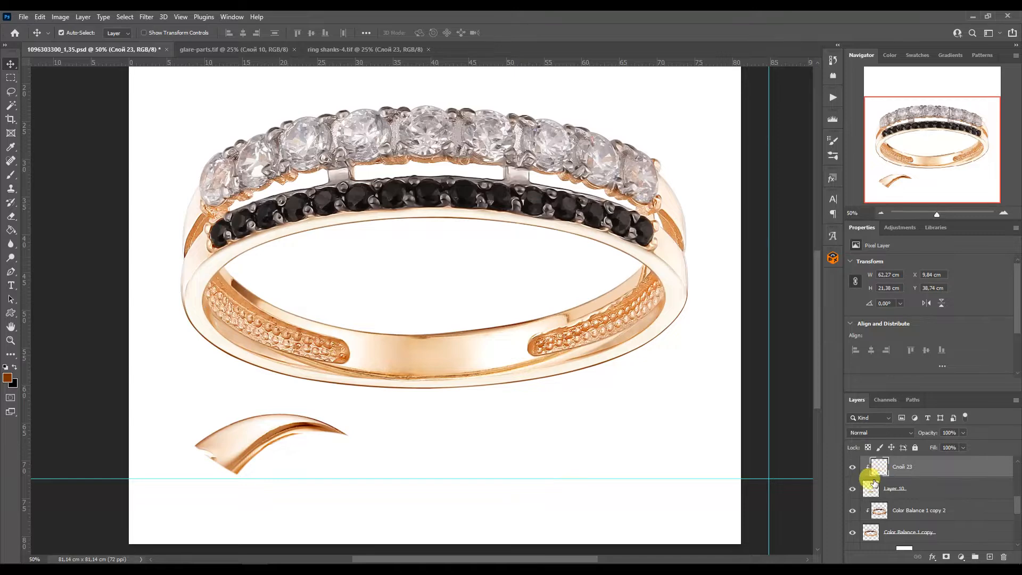
# Step: Warp the gold shank on Слой 23 so its right half follows the curve of the inner band's right side
pyautogui.hotkey('ctrl', 't')
pyautogui.rightClick(566, 322)
pyautogui.click(607, 396)
pyautogui.moveTo(601, 347); pyautogui.dragTo(574, 353)
pyautogui.moveTo(687, 299); pyautogui.dragTo(698, 360)
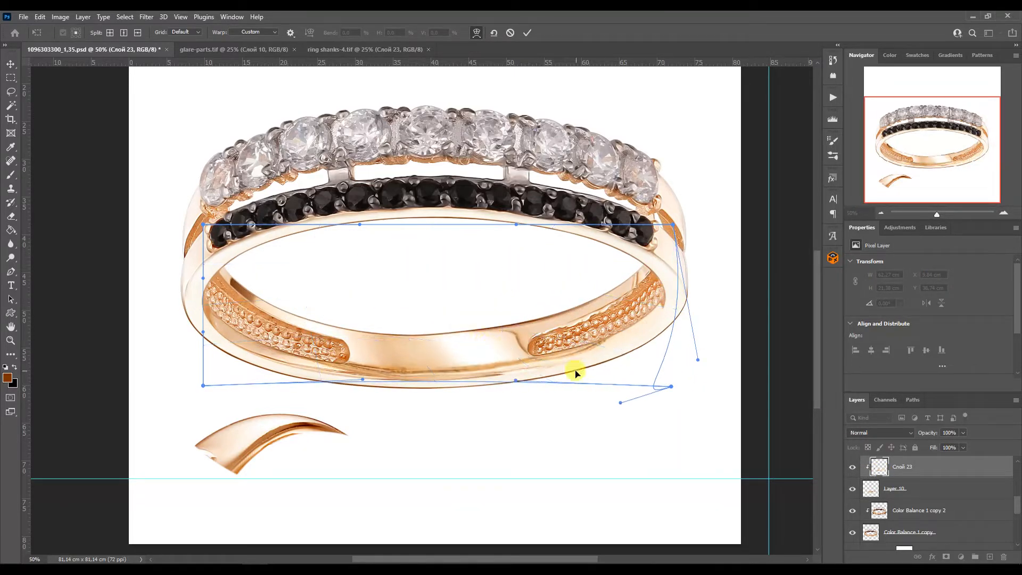
pyautogui.moveTo(575, 374); pyautogui.dragTo(577, 394)
pyautogui.moveTo(636, 346); pyautogui.dragTo(640, 355)
pyautogui.moveTo(673, 394); pyautogui.dragTo(670, 415)
pyautogui.moveTo(673, 225); pyautogui.dragTo(692, 224)
pyautogui.moveTo(575, 323); pyautogui.dragTo(592, 315)
pyautogui.moveTo(691, 224); pyautogui.dragTo(673, 176)
pyautogui.moveTo(595, 323); pyautogui.dragTo(589, 314)
pyautogui.moveTo(669, 416); pyautogui.dragTo(615, 439)
pyautogui.moveTo(663, 375); pyautogui.dragTo(679, 369)
pyautogui.moveTo(587, 260); pyautogui.dragTo(604, 264)
pyautogui.moveTo(682, 318); pyautogui.dragTo(702, 321)
pyautogui.moveTo(673, 176); pyautogui.dragTo(647, 159)
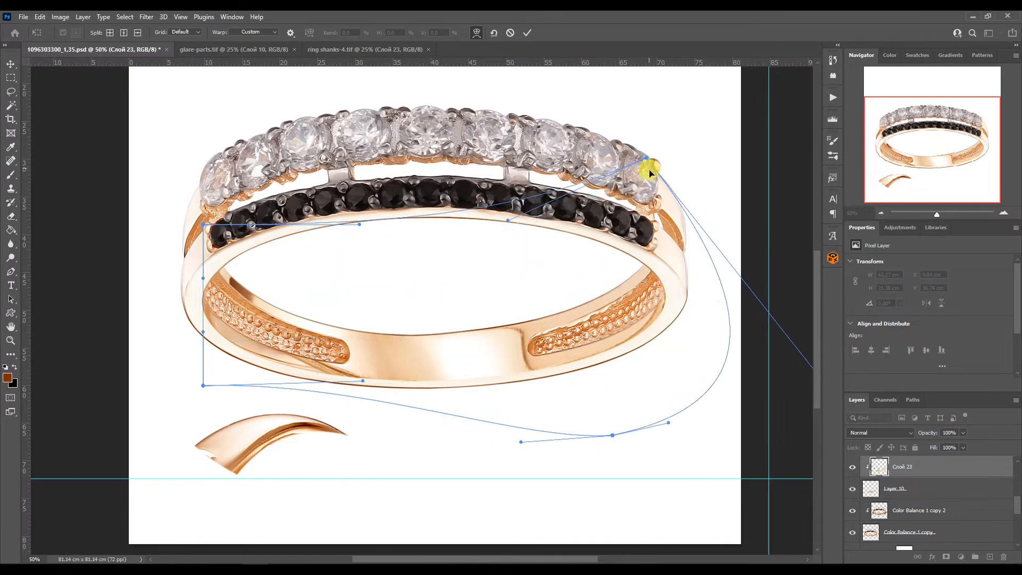
pyautogui.moveTo(627, 229); pyautogui.dragTo(616, 228)
pyautogui.moveTo(719, 344); pyautogui.dragTo(726, 345)
pyautogui.moveTo(712, 292); pyautogui.dragTo(720, 289)
pyautogui.moveTo(590, 290); pyautogui.dragTo(578, 288)
pyautogui.moveTo(673, 425); pyautogui.dragTo(669, 427)
pyautogui.moveTo(432, 282); pyautogui.dragTo(426, 279)
pyautogui.moveTo(605, 419); pyautogui.dragTo(604, 416)
pyautogui.moveTo(708, 316); pyautogui.dragTo(712, 315)
# Step: Bend the left half of the warped shank along the inner band's left side and apply the warp
pyautogui.moveTo(203, 385); pyautogui.dragTo(196, 394)
pyautogui.moveTo(202, 331); pyautogui.dragTo(154, 401)
pyautogui.moveTo(203, 224); pyautogui.dragTo(190, 193)
pyautogui.moveTo(203, 277); pyautogui.dragTo(214, 261)
pyautogui.moveTo(153, 399); pyautogui.dragTo(142, 419)
pyautogui.moveTo(267, 263); pyautogui.dragTo(283, 262)
pyautogui.moveTo(190, 193); pyautogui.dragTo(192, 192)
pyautogui.moveTo(237, 269); pyautogui.dragTo(200, 277)
pyautogui.moveTo(142, 419); pyautogui.dragTo(131, 418)
pyautogui.moveTo(197, 395); pyautogui.dragTo(200, 402)
pyautogui.moveTo(298, 300); pyautogui.dragTo(323, 299)
pyautogui.moveTo(198, 302); pyautogui.dragTo(184, 313)
pyautogui.moveTo(315, 276); pyautogui.dragTo(328, 283)
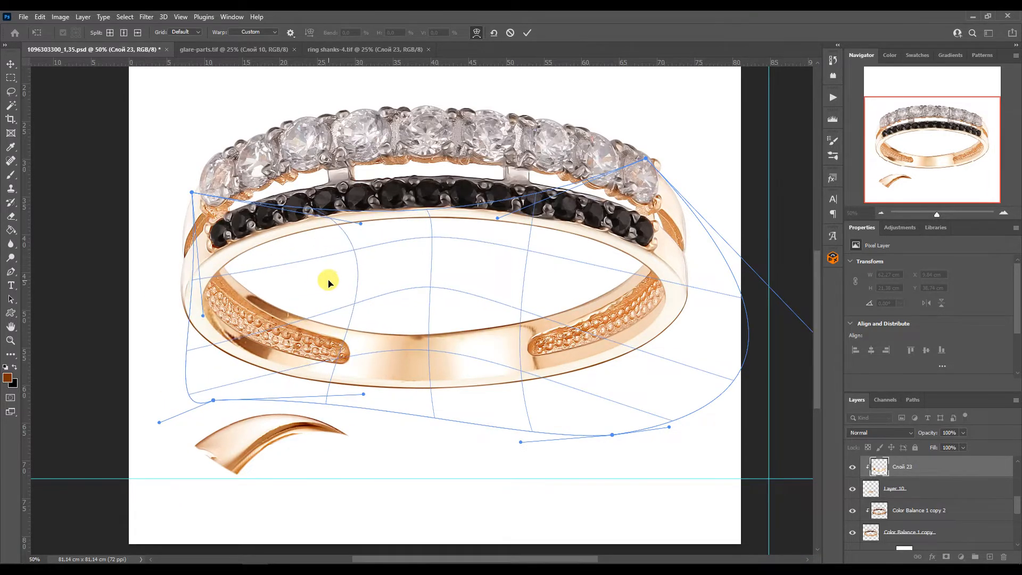
pyautogui.moveTo(671, 394); pyautogui.dragTo(674, 402)
pyautogui.press('Return')
# Step: Warp Слой 23 once more, pulling its left edge outward to refine the reflection beside the left textured recess
pyautogui.hotkey('ctrl', 'r')
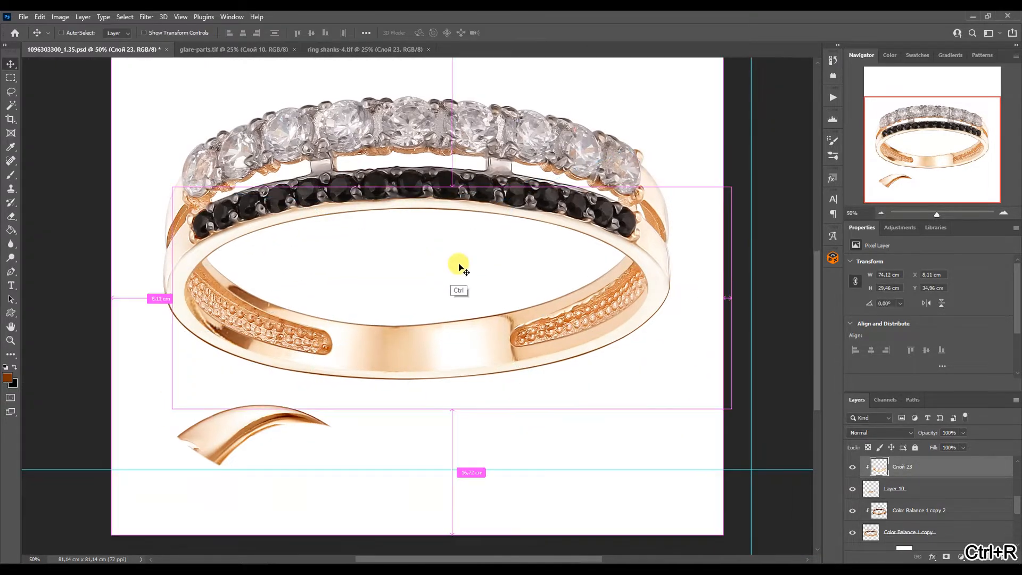
pyautogui.hotkey('ctrl', 'r')
pyautogui.hotkey('ctrl', 't')
pyautogui.rightClick(467, 274)
pyautogui.click(496, 347)
pyautogui.moveTo(549, 418); pyautogui.dragTo(547, 416)
pyautogui.moveTo(177, 270)
pyautogui.mouseDown()
pyautogui.moveTo(150, 280)
pyautogui.moveTo(157, 271)
pyautogui.mouseUp()
pyautogui.moveTo(219, 260); pyautogui.dragTo(233, 256)
pyautogui.moveTo(177, 345); pyautogui.dragTo(169, 340)
pyautogui.press('Return')
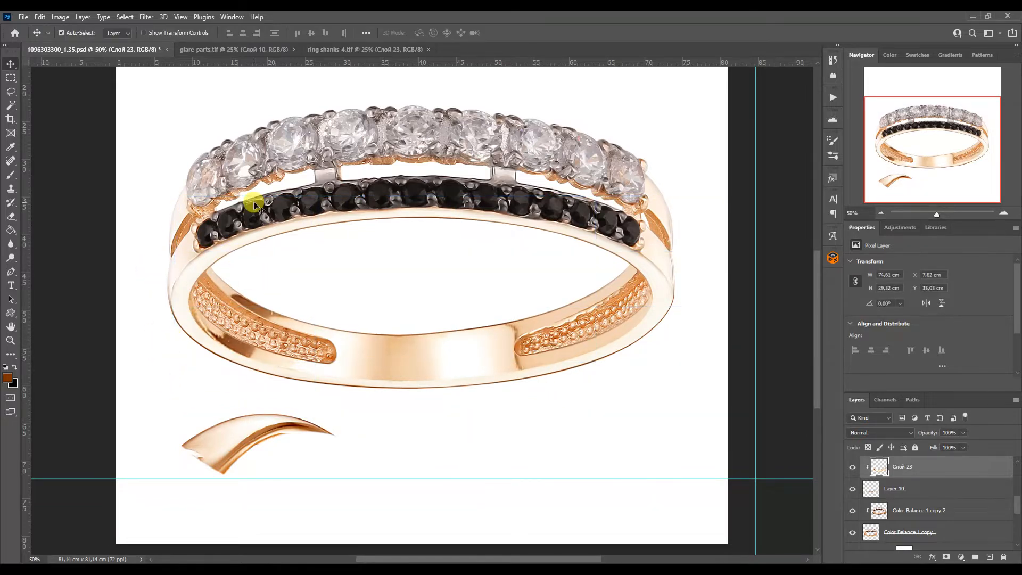
# Step: Smooth the light reflection on Слой 23 below the left textured recess with the Mixer Brush
pyautogui.click(10, 173)
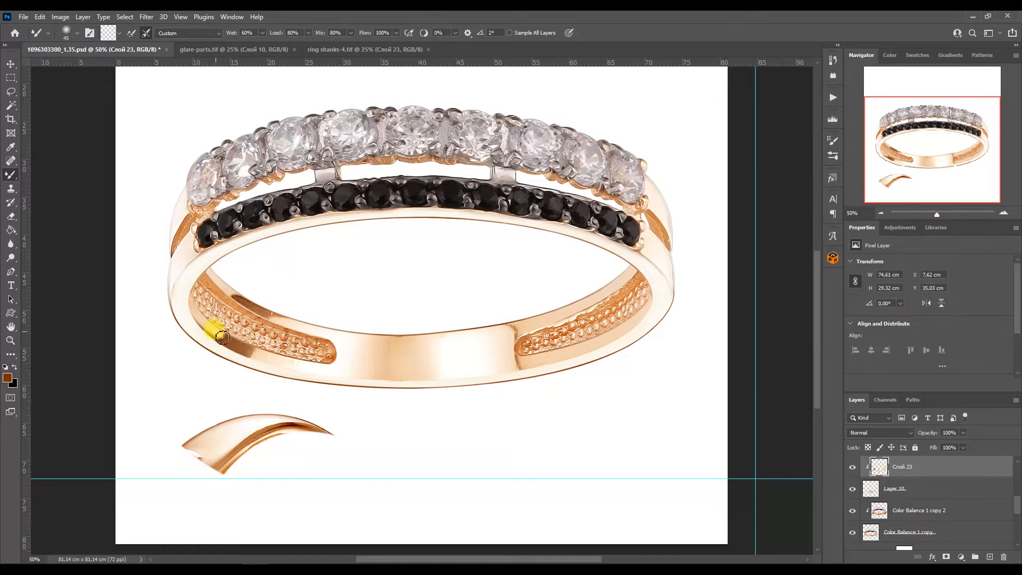
pyautogui.hotkey('ctrl', 'z')
pyautogui.click(1004, 213)
pyautogui.click(1004, 213)
pyautogui.click(1004, 213)
pyautogui.click(1004, 213)
pyautogui.click(890, 154)
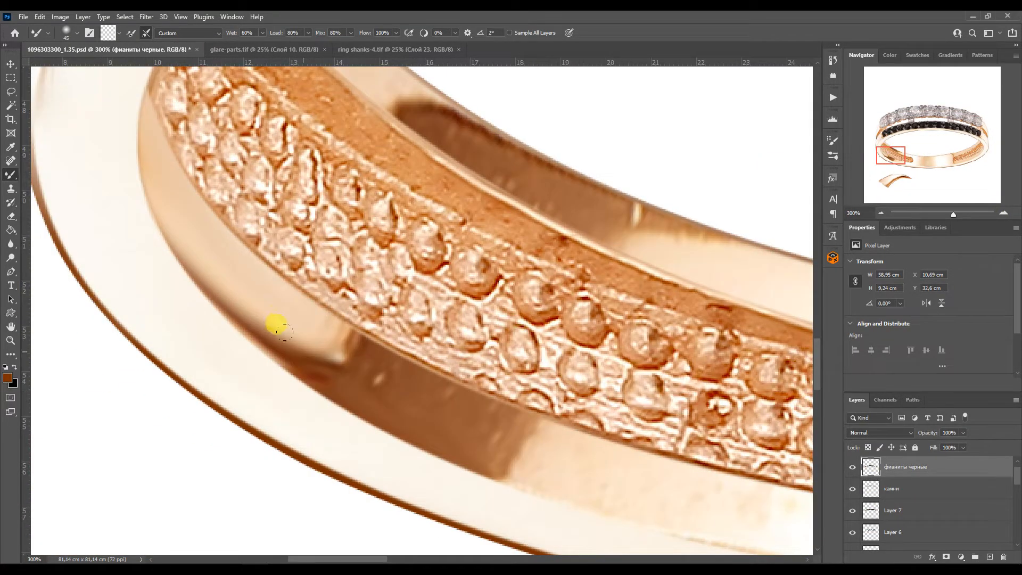
pyautogui.keyDown('ctrl'); pyautogui.click(313, 297); pyautogui.keyUp('ctrl')
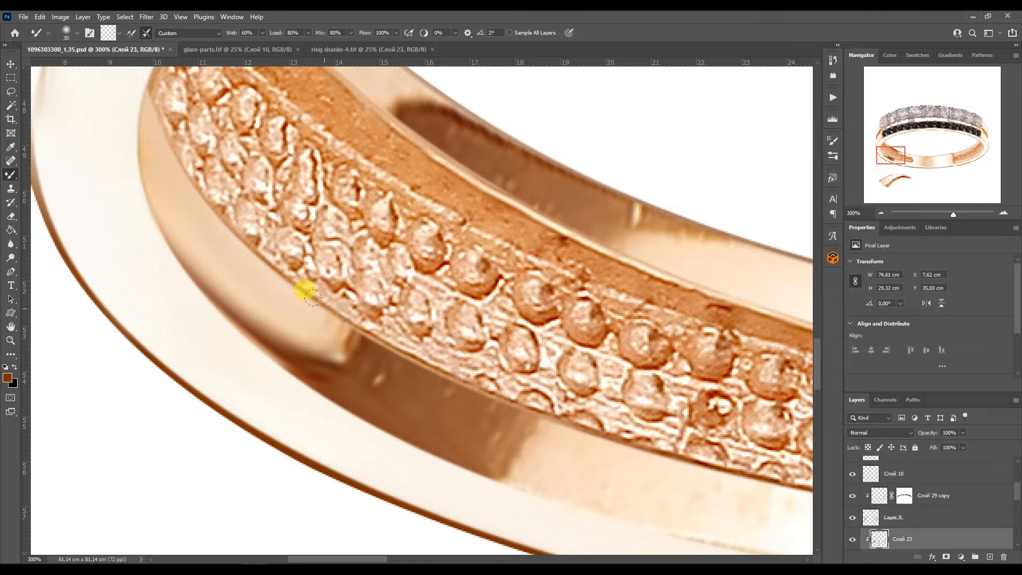
pyautogui.moveTo(345, 332)
pyautogui.mouseDown()
pyautogui.moveTo(314, 360)
pyautogui.moveTo(228, 327)
pyautogui.moveTo(327, 338)
pyautogui.mouseUp()
pyautogui.press('p')
pyautogui.hotkey('ctrl', 'z')
pyautogui.click(11, 174)
pyautogui.press('[')
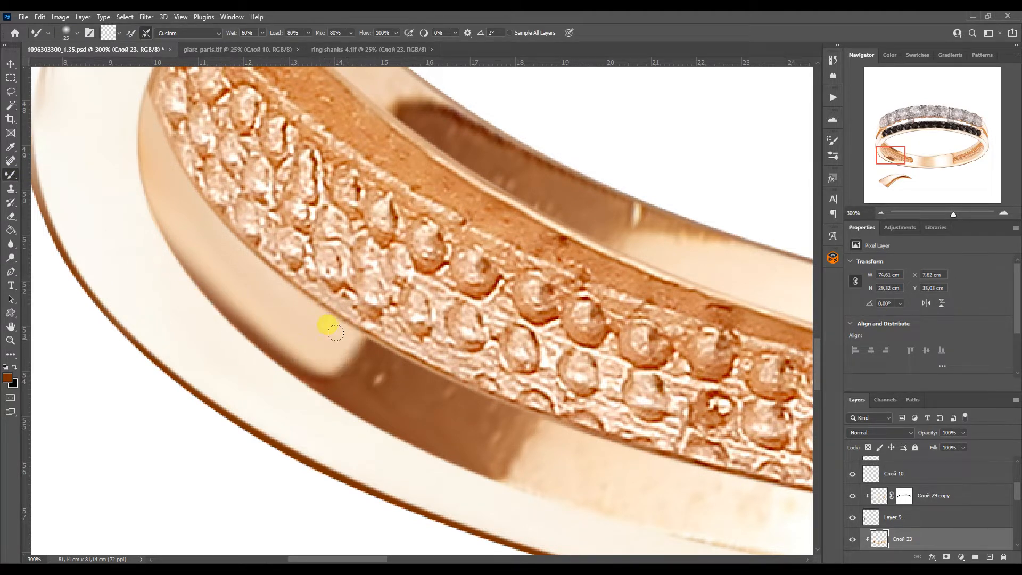
# Step: Blend the edges of the dark reflections above and below the left textured recess with the Mixer Brush
pyautogui.moveTo(441, 143); pyautogui.dragTo(462, 151)
pyautogui.click(407, 379)
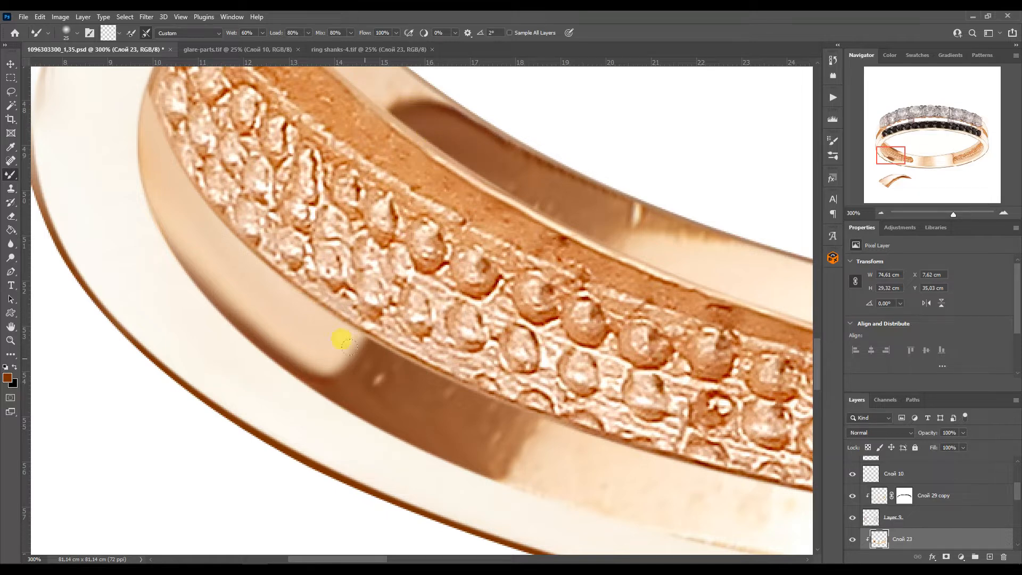
pyautogui.moveTo(660, 241); pyautogui.dragTo(631, 227)
pyautogui.moveTo(766, 271); pyautogui.dragTo(389, 245)
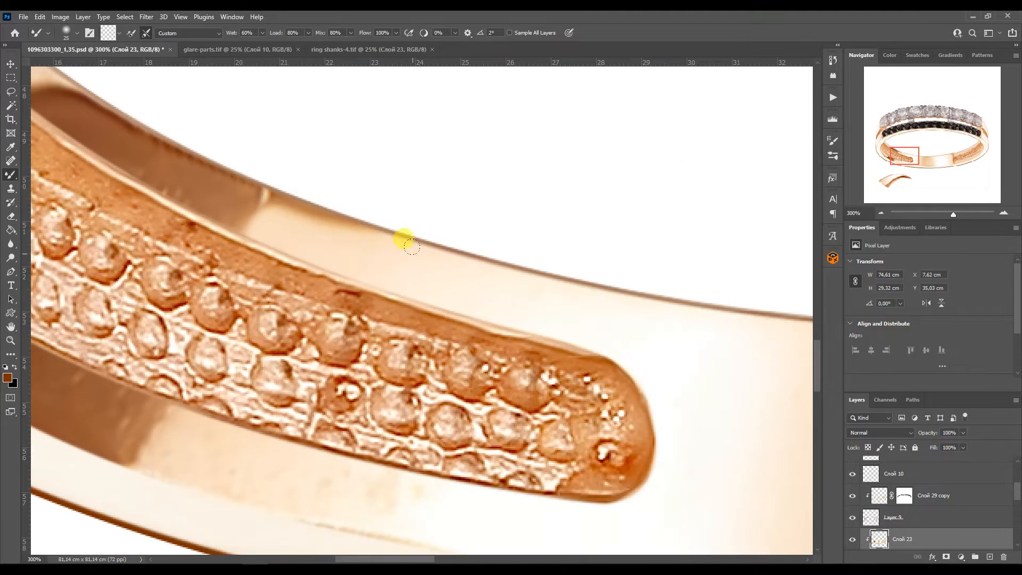
pyautogui.moveTo(772, 330); pyautogui.dragTo(502, 232)
pyautogui.moveTo(226, 208); pyautogui.dragTo(255, 197)
# Step: Smooth the jagged shadow line at the inner end of the right textured recess into a clean curve
pyautogui.moveTo(751, 213); pyautogui.dragTo(279, 227)
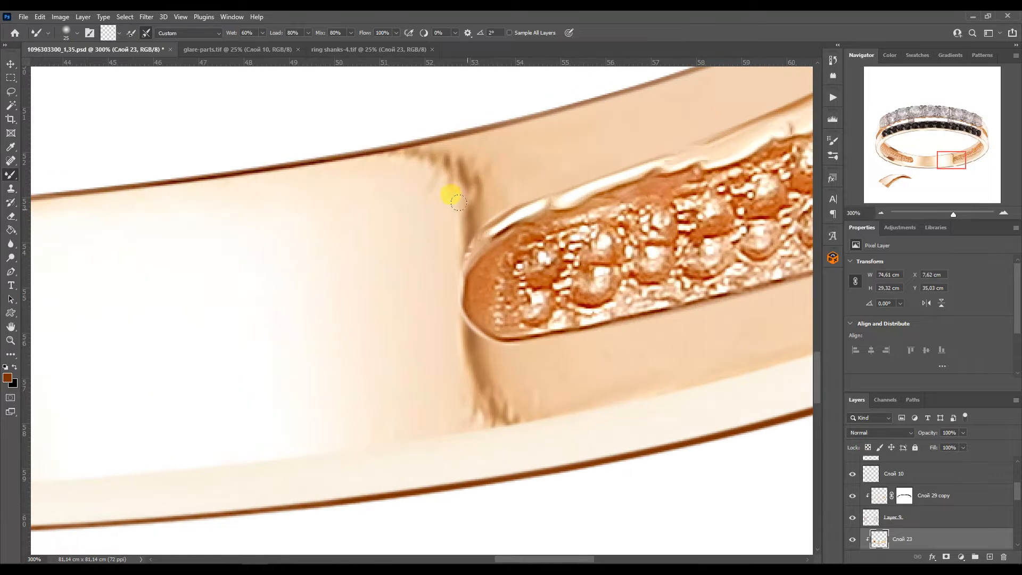
pyautogui.moveTo(407, 151); pyautogui.dragTo(336, 176)
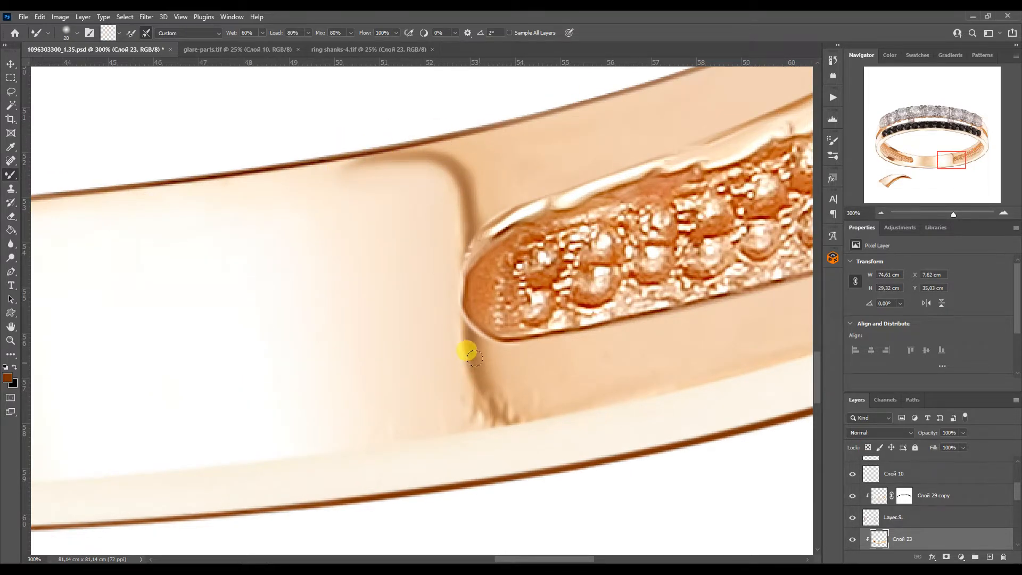
pyautogui.press(']')
pyautogui.moveTo(523, 414)
pyautogui.mouseDown()
pyautogui.moveTo(554, 387)
pyautogui.moveTo(543, 376)
pyautogui.mouseUp()
# Step: Run the Blur Metal MAX action on Слой 23
pyautogui.click(880, 213)
pyautogui.click(833, 97)
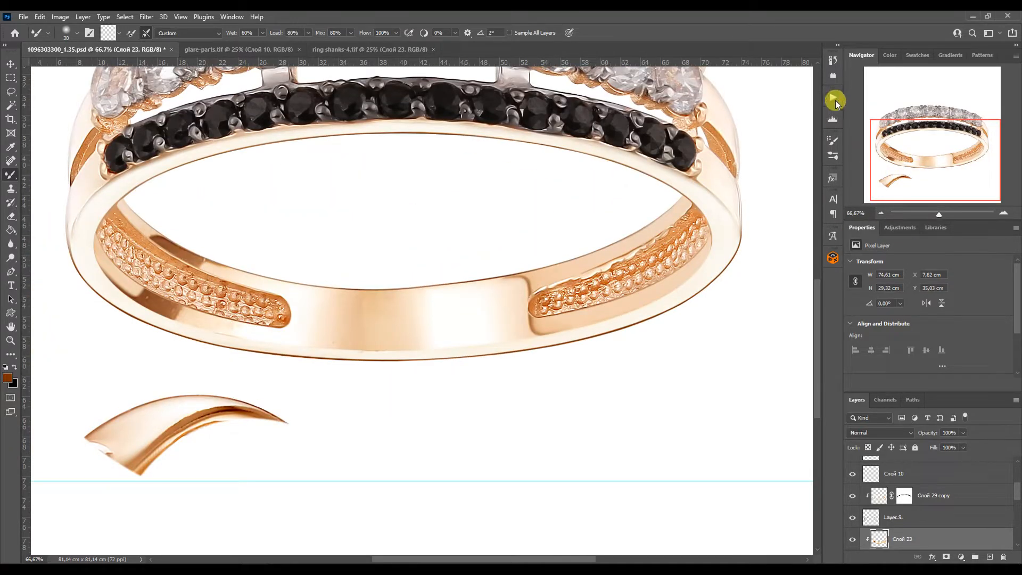
pyautogui.click(755, 366)
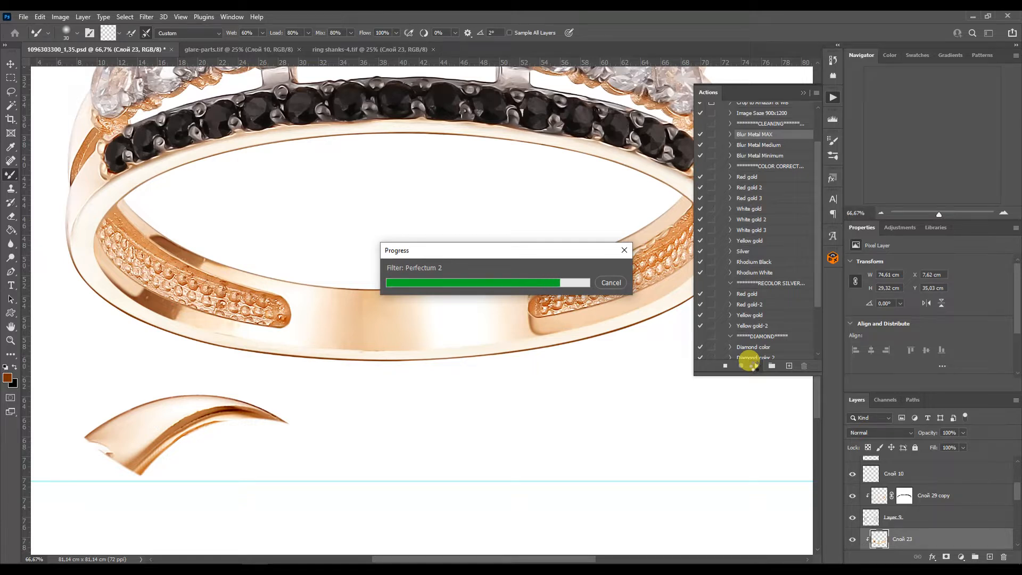
pyautogui.click(756, 366)
pyautogui.click(803, 93)
# Step: Add a layer mask to Слой 23 and paint out small areas of the layer in black with the Brush
pyautogui.click(946, 556)
pyautogui.rightClick(10, 174)
pyautogui.click(40, 175)
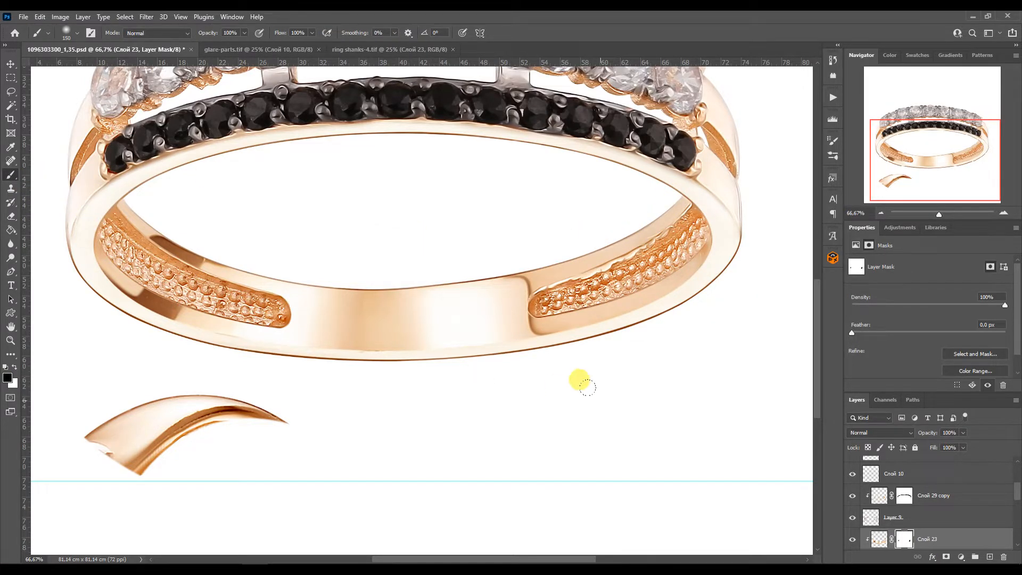
# Step: Smooth the front rim on Слой 29 copy and the inner band on Слой 23 with the Mixer Brush
pyautogui.press('v')
pyautogui.click(425, 355)
pyautogui.rightClick(11, 174)
pyautogui.click(48, 209)
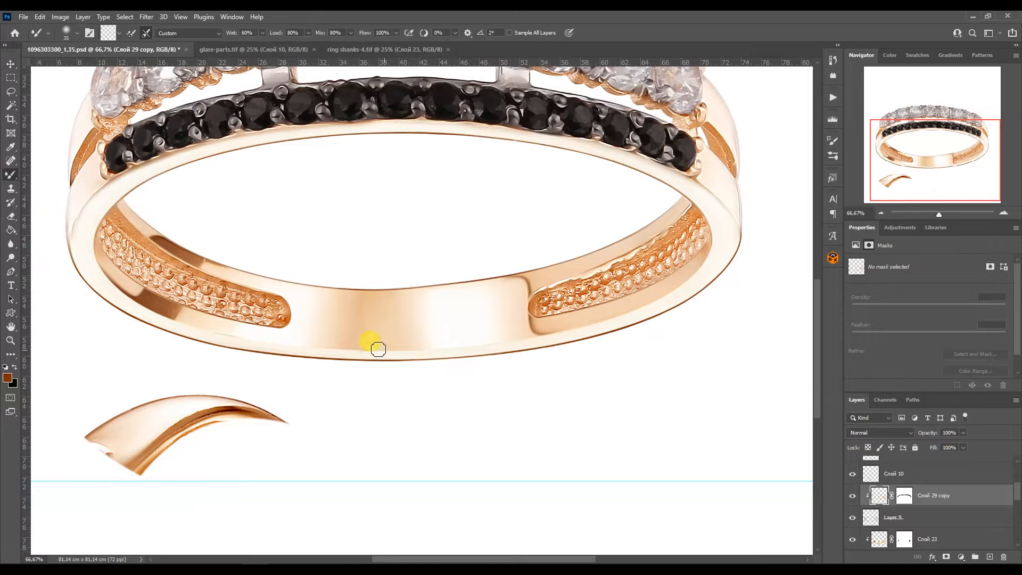
pyautogui.click(880, 540)
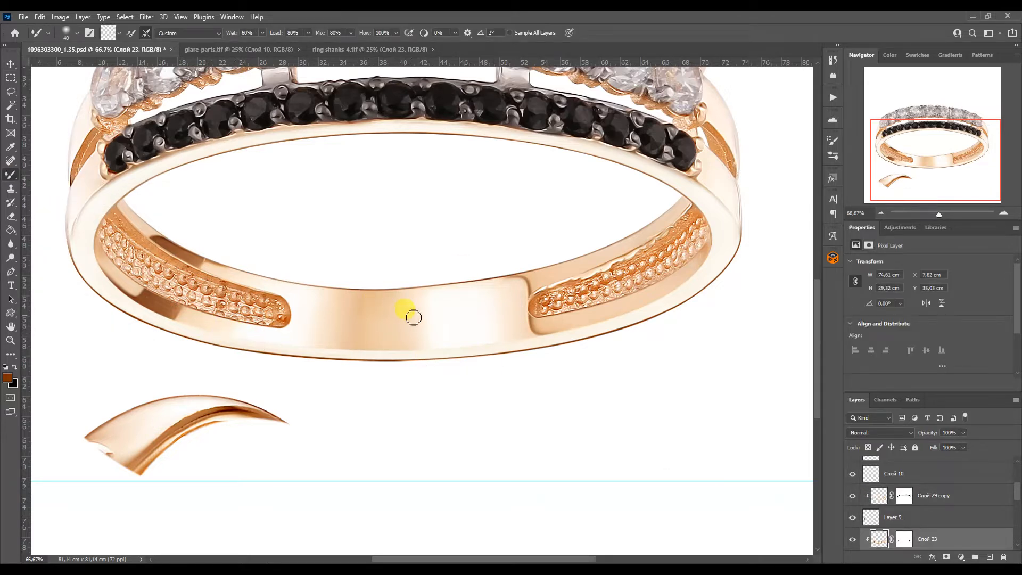
pyautogui.moveTo(914, 175); pyautogui.dragTo(921, 166)
# Step: On Color Balance 1 copy 2, paint a thin dark brown outline along the inner band's upper edge from the left end to the right end
pyautogui.press('v')
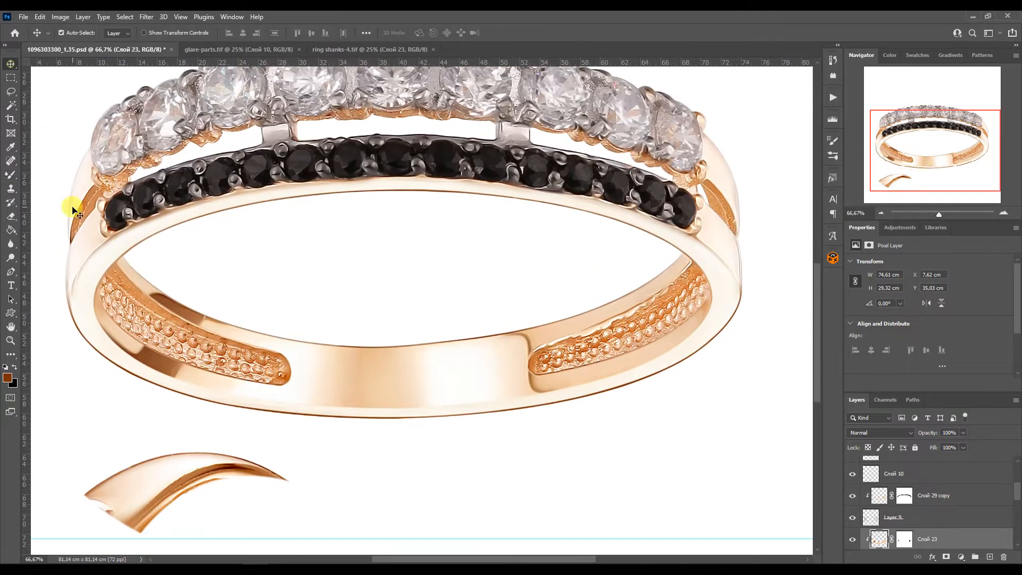
pyautogui.click(73, 205)
pyautogui.click(12, 174)
pyautogui.click(1004, 213)
pyautogui.click(1004, 213)
pyautogui.click(1004, 213)
pyautogui.click(889, 144)
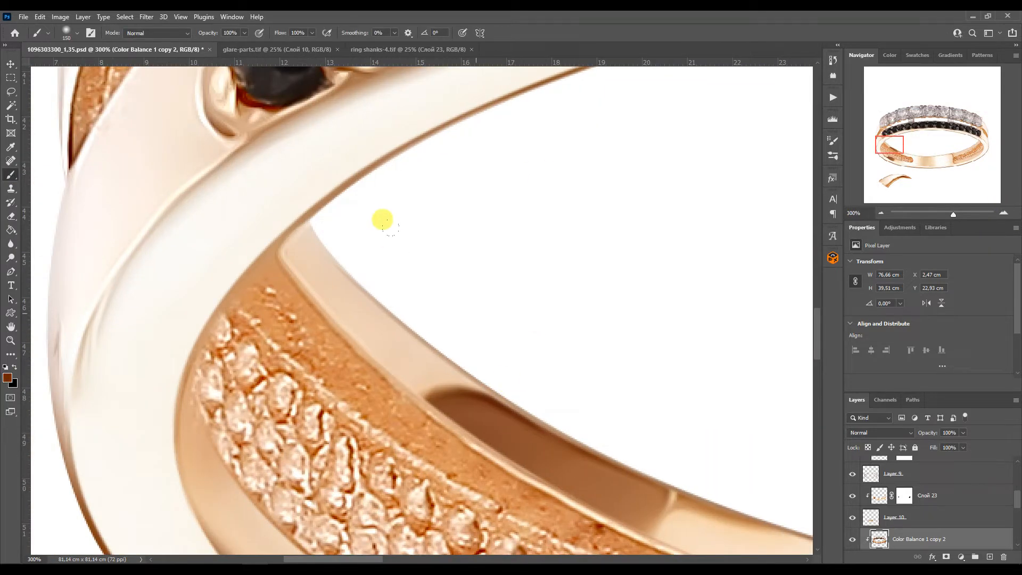
pyautogui.press(']')
pyautogui.press(']')
pyautogui.moveTo(323, 243); pyautogui.dragTo(654, 470)
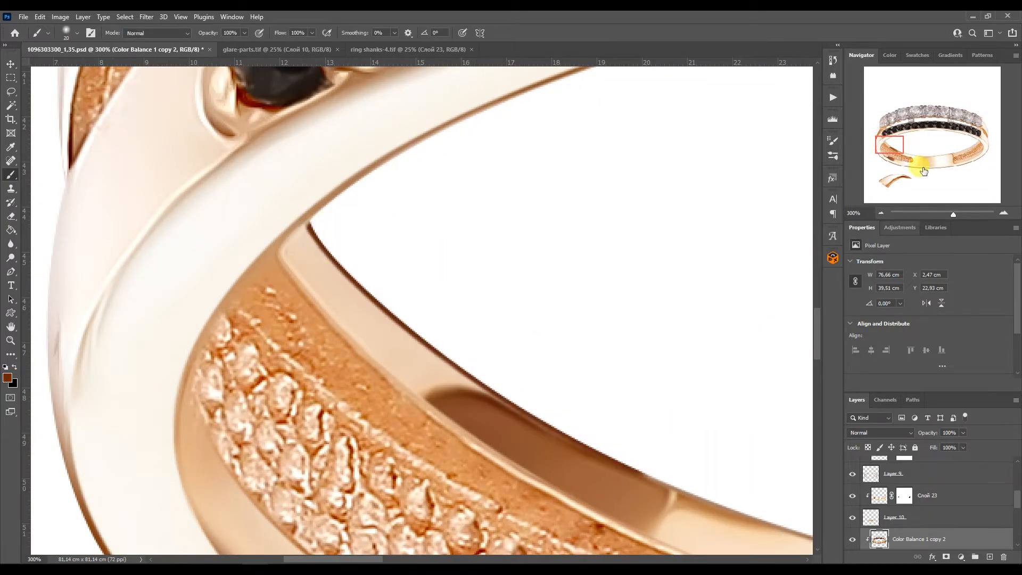
pyautogui.click(897, 151)
pyautogui.moveTo(414, 286); pyautogui.dragTo(813, 415)
pyautogui.click(914, 155)
pyautogui.moveTo(338, 312); pyautogui.dragTo(814, 354)
pyautogui.click(928, 152)
pyautogui.moveTo(439, 434); pyautogui.dragTo(737, 415)
pyautogui.click(939, 150)
pyautogui.moveTo(356, 431); pyautogui.dragTo(731, 369)
pyautogui.click(949, 150)
pyautogui.moveTo(418, 417); pyautogui.dragTo(674, 355)
pyautogui.click(959, 149)
pyautogui.moveTo(444, 318); pyautogui.dragTo(779, 175)
pyautogui.click(968, 146)
pyautogui.moveTo(505, 302); pyautogui.dragTo(663, 187)
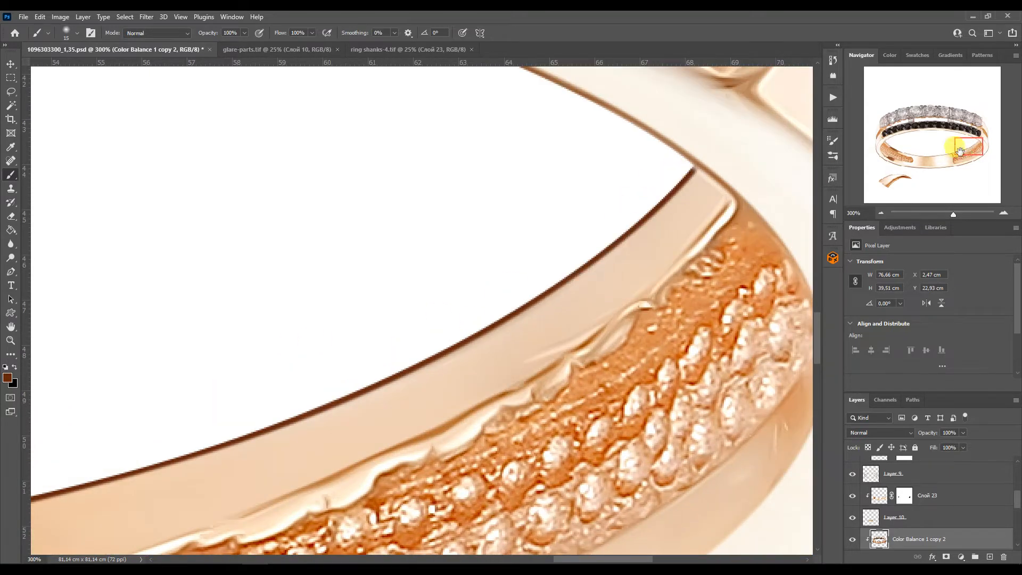
# Step: Toggle Слой 10 to check its content and add a new layer above Слой 29 copy
pyautogui.click(880, 213)
pyautogui.click(881, 213)
pyautogui.click(881, 213)
pyautogui.click(911, 147)
pyautogui.moveTo(1017, 500); pyautogui.dragTo(1017, 485)
pyautogui.click(923, 507)
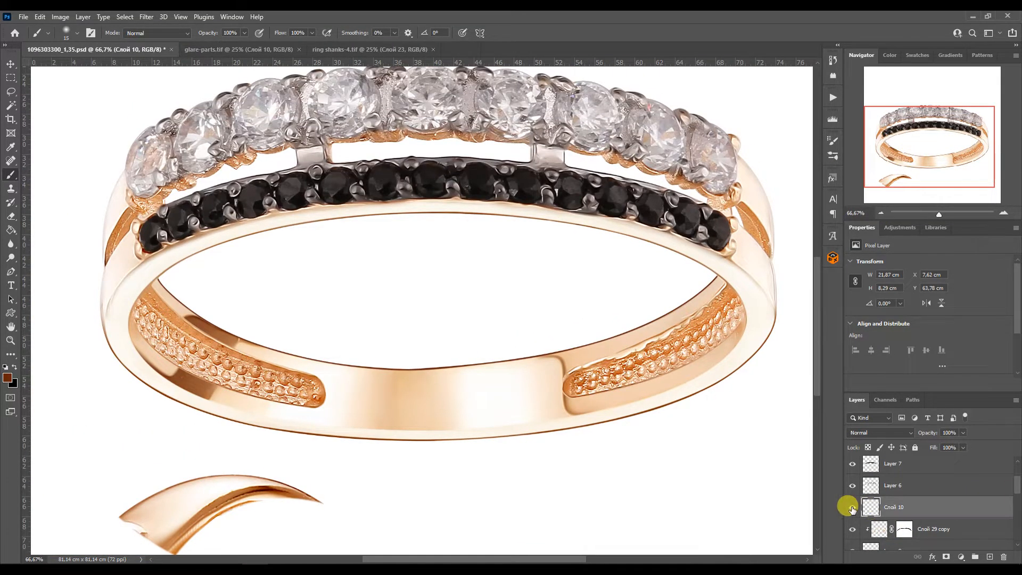
pyautogui.click(852, 508)
pyautogui.click(853, 508)
pyautogui.click(932, 529)
pyautogui.click(989, 556)
# Step: Draw a narrow crescent path along the front rim's inner edge below the smooth band and load it as a selection
pyautogui.press('p')
pyautogui.click(623, 405)
pyautogui.moveTo(268, 424); pyautogui.dragTo(434, 465)
pyautogui.moveTo(622, 406); pyautogui.dragTo(410, 459)
pyautogui.rightClick(435, 441)
pyautogui.click(462, 250)
pyautogui.click(567, 166)
# Step: Paint a soft brown shadow inside the crescent selection with the Brush, and deselect
pyautogui.click(11, 174)
pyautogui.moveTo(258, 418); pyautogui.dragTo(581, 326)
pyautogui.hotkey('ctrl', 'd')
# Step: On Color Balance 1 copy 2, trace a closed Pen path around the lower left shoulder beside the black stones
pyautogui.moveTo(926, 164); pyautogui.dragTo(924, 158)
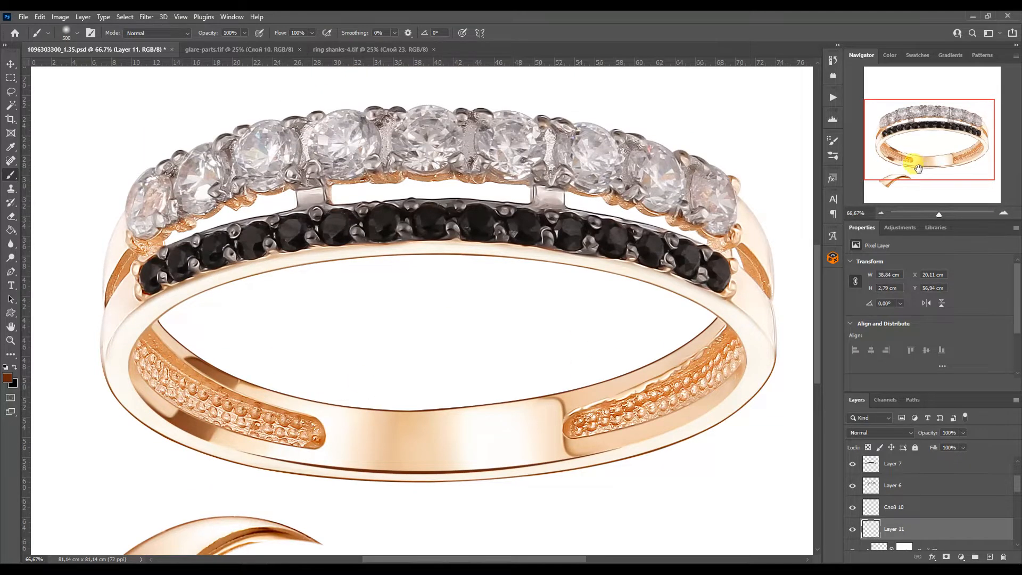
pyautogui.click(11, 64)
pyautogui.click(127, 298)
pyautogui.press('p')
pyautogui.click(1003, 213)
pyautogui.click(1003, 213)
pyautogui.moveTo(940, 139); pyautogui.dragTo(896, 138)
pyautogui.click(251, 536)
pyautogui.click(253, 357)
pyautogui.moveTo(251, 536); pyautogui.dragTo(224, 463)
pyautogui.moveTo(329, 243); pyautogui.dragTo(271, 307)
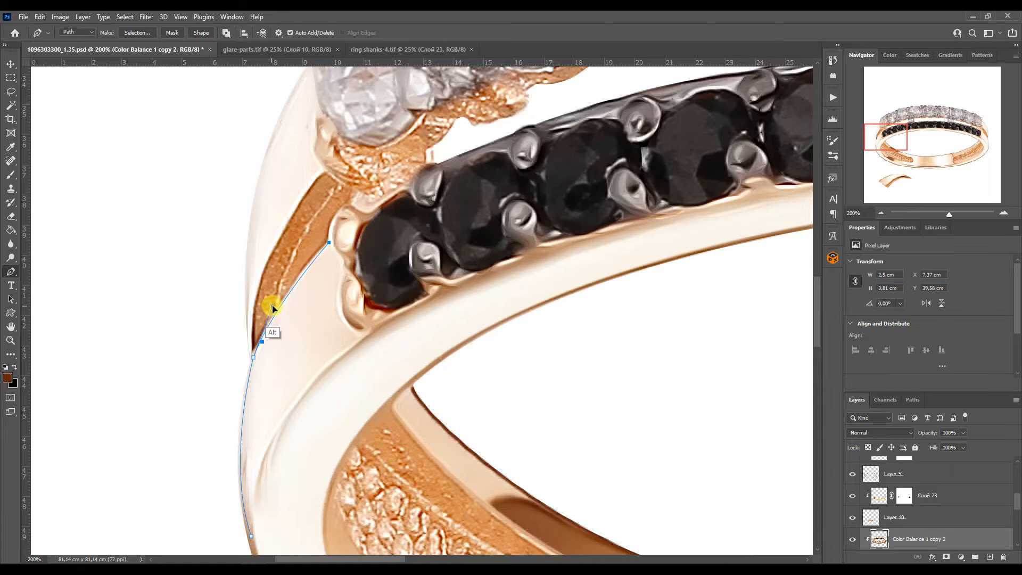
pyautogui.click(251, 535)
pyautogui.moveTo(363, 337); pyautogui.dragTo(237, 420)
# Step: Trace a closed Pen path around the upper left shoulder between the clear stones and the textured slot
pyautogui.moveTo(878, 139); pyautogui.dragTo(878, 130)
pyautogui.moveTo(312, 232); pyautogui.dragTo(230, 352)
pyautogui.click(249, 502)
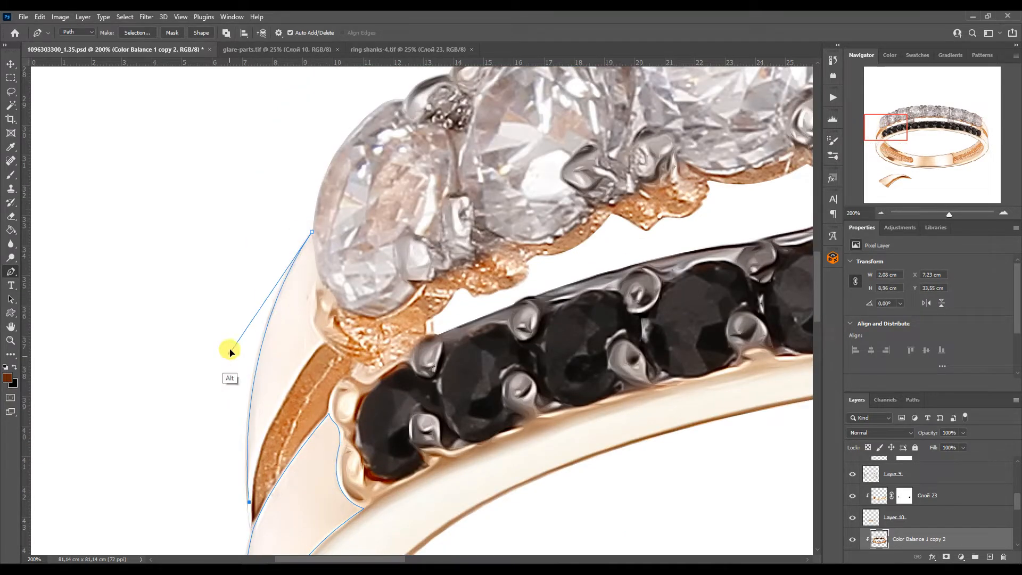
pyautogui.click(323, 341)
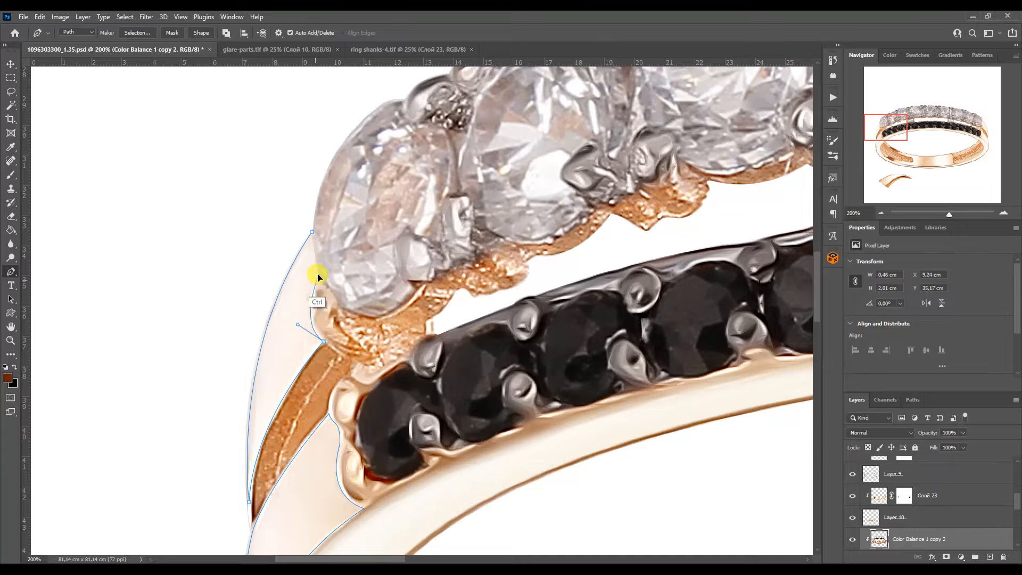
pyautogui.click(312, 233)
# Step: Trace a closed Pen path around the upper right shoulder between the last clear stone and the textured slot
pyautogui.click(977, 131)
pyautogui.moveTo(483, 120); pyautogui.dragTo(499, 139)
pyautogui.click(589, 411)
pyautogui.moveTo(499, 140); pyautogui.dragTo(620, 243)
pyautogui.click(571, 250)
pyautogui.moveTo(528, 162); pyautogui.dragTo(519, 150)
pyautogui.hotkey('ctrl', 'z')
pyautogui.moveTo(603, 337); pyautogui.dragTo(600, 323)
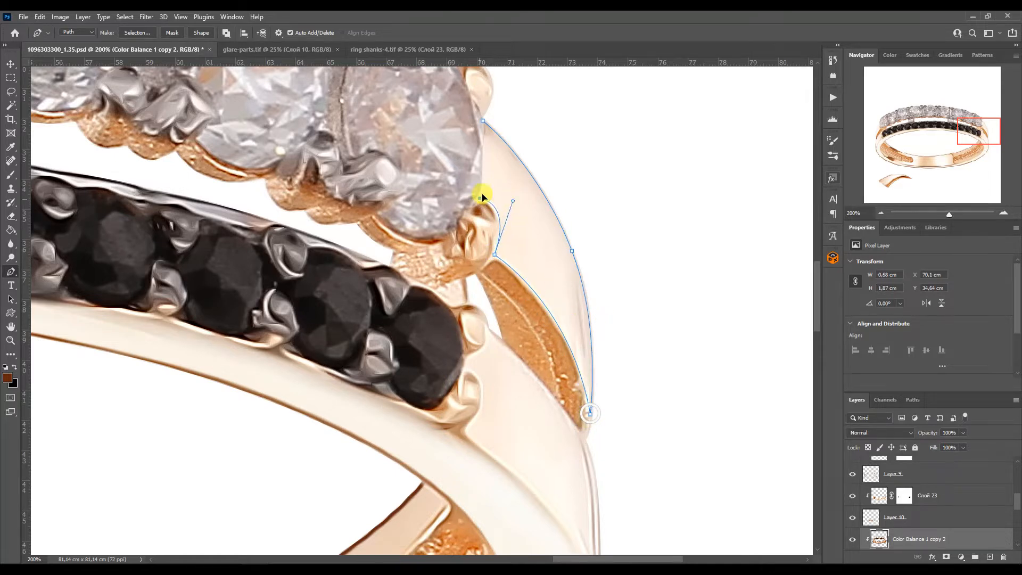
# Step: Trace a closed Pen path around the lower right shoulder below the slot, and copy the traced shoulder areas to a new layer
pyautogui.click(980, 140)
pyautogui.moveTo(490, 179); pyautogui.dragTo(510, 203)
pyautogui.click(588, 300)
pyautogui.moveTo(511, 203); pyautogui.dragTo(542, 228)
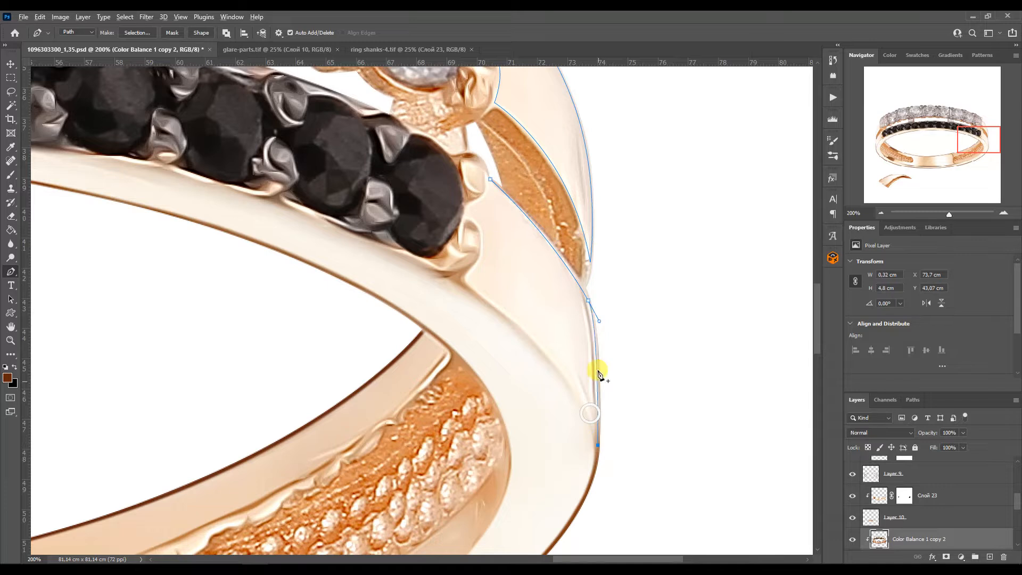
pyautogui.click(470, 285)
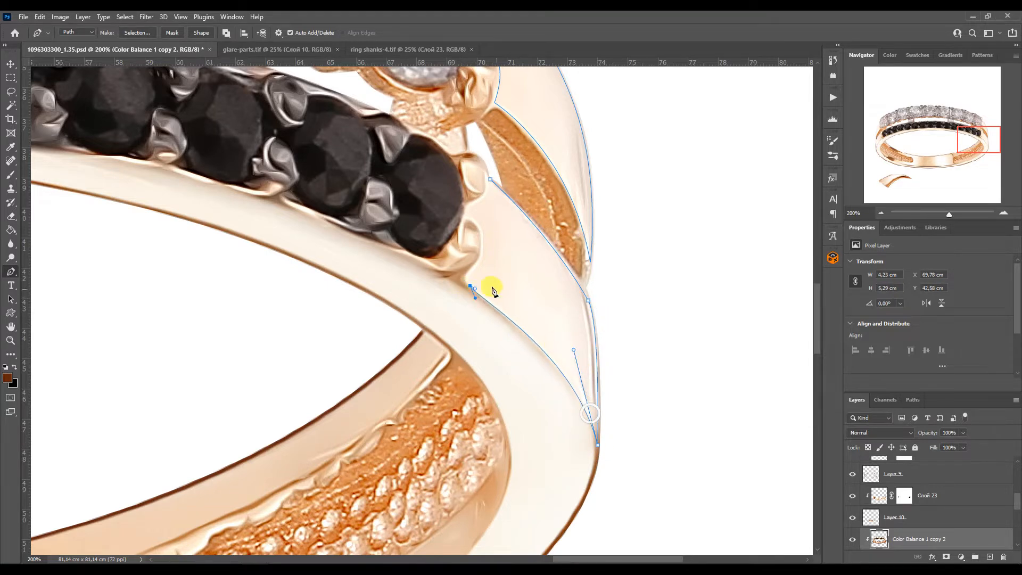
pyautogui.hotkey('ctrl', 'z')
pyautogui.click(481, 233)
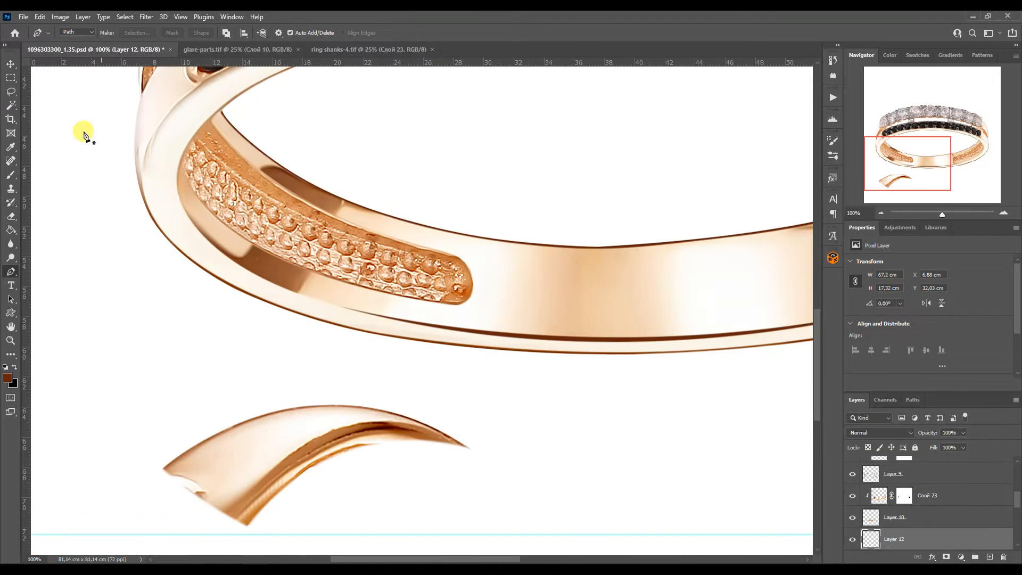
# Step: Flip the glare part Слой 10, rotate it upright and move it over the ring's left shoulder
pyautogui.press('v')
pyautogui.click(881, 213)
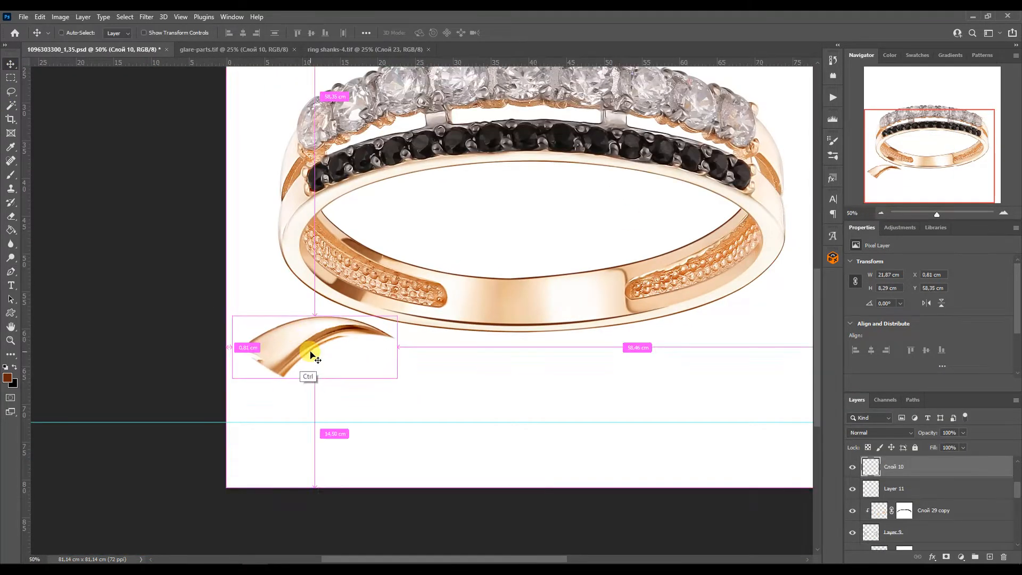
pyautogui.hotkey('ctrl', 't')
pyautogui.rightClick(300, 327)
pyautogui.click(365, 546)
pyautogui.moveTo(420, 389); pyautogui.dragTo(416, 296)
pyautogui.moveTo(344, 324); pyautogui.dragTo(306, 187)
pyautogui.moveTo(367, 181); pyautogui.dragTo(354, 155)
pyautogui.moveTo(303, 200); pyautogui.dragTo(319, 221)
pyautogui.moveTo(381, 181); pyautogui.dragTo(362, 156)
pyautogui.click(526, 33)
pyautogui.hotkey('ctrl', 'z')
pyautogui.hotkey('ctrl', 'z')
pyautogui.hotkey('ctrl', 'z')
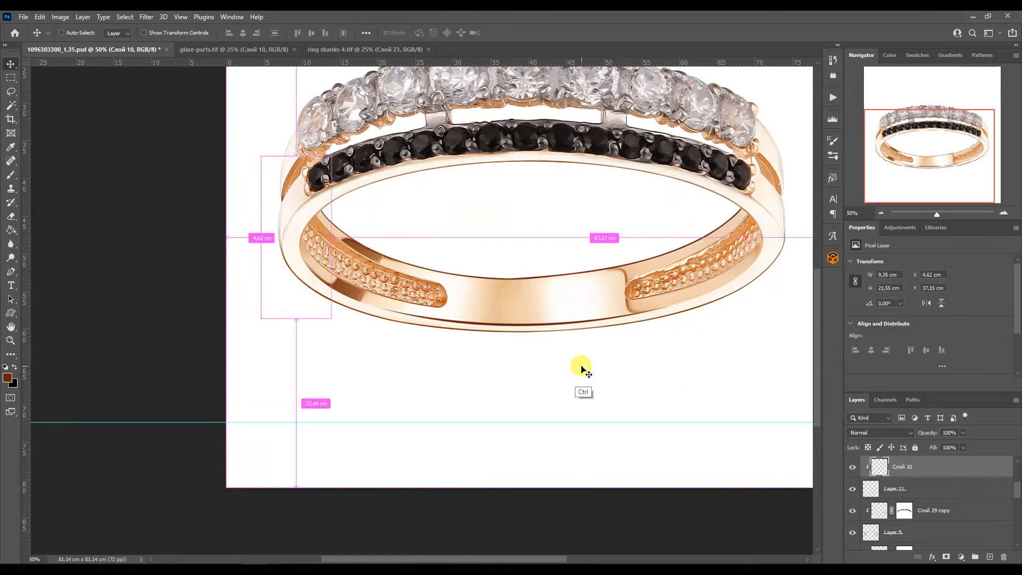
# Step: Move the glare layer Слой 10 directly above Layer 12 and clip it to that shoulder layer
pyautogui.keyDown('alt'); pyautogui.click(872, 474); pyautogui.keyUp('alt')
pyautogui.keyDown('ctrl'); pyautogui.click(870, 489); pyautogui.keyUp('ctrl')
pyautogui.hotkey('ctrl', 'd')
pyautogui.click(850, 467)
pyautogui.click(851, 467)
pyautogui.moveTo(872, 467); pyautogui.dragTo(875, 510)
pyautogui.keyDown('ctrl'); pyautogui.click(870, 517); pyautogui.keyUp('ctrl')
pyautogui.hotkey('ctrl', 'd')
pyautogui.keyDown('alt'); pyautogui.click(868, 505); pyautogui.keyUp('alt')
# Step: Scale the glare part to 62.52% and position it over the lower left shoulder
pyautogui.hotkey('ctrl', 't')
pyautogui.click(1004, 213)
pyautogui.click(1004, 214)
pyautogui.moveTo(171, 446); pyautogui.dragTo(172, 324)
pyautogui.moveTo(177, 207); pyautogui.dragTo(183, 218)
pyautogui.scroll(3, 137, 290)
# Step: Warp the glare part to follow the curve of the lower left shoulder and apply the transform
pyautogui.rightClick(164, 352)
pyautogui.click(203, 193)
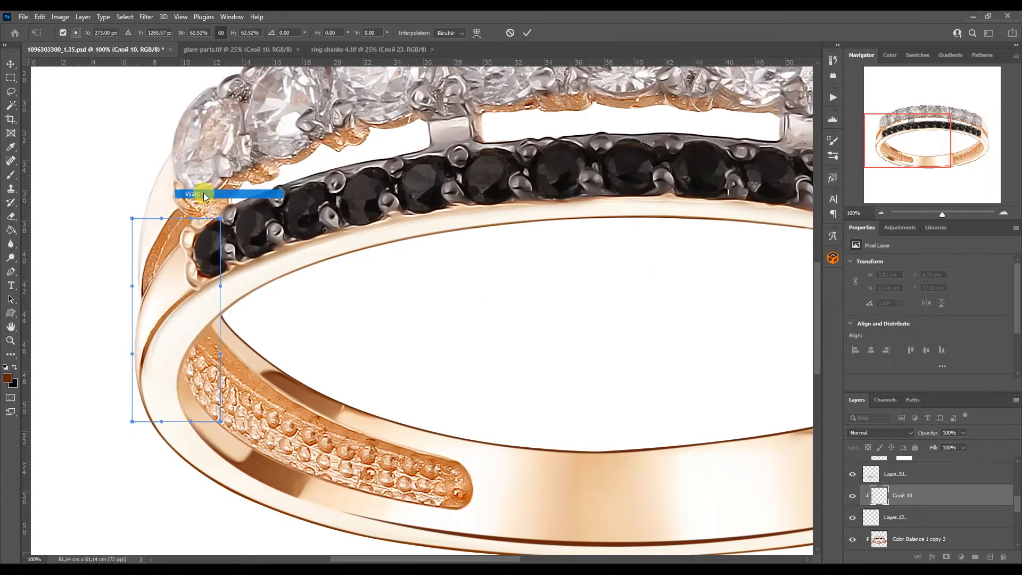
pyautogui.moveTo(220, 286); pyautogui.dragTo(223, 295)
pyautogui.moveTo(133, 353); pyautogui.dragTo(136, 345)
pyautogui.moveTo(132, 285); pyautogui.dragTo(131, 285)
pyautogui.moveTo(190, 218); pyautogui.dragTo(192, 223)
pyautogui.moveTo(132, 421); pyautogui.dragTo(132, 434)
pyautogui.moveTo(136, 345); pyautogui.dragTo(134, 350)
pyautogui.press('Return')
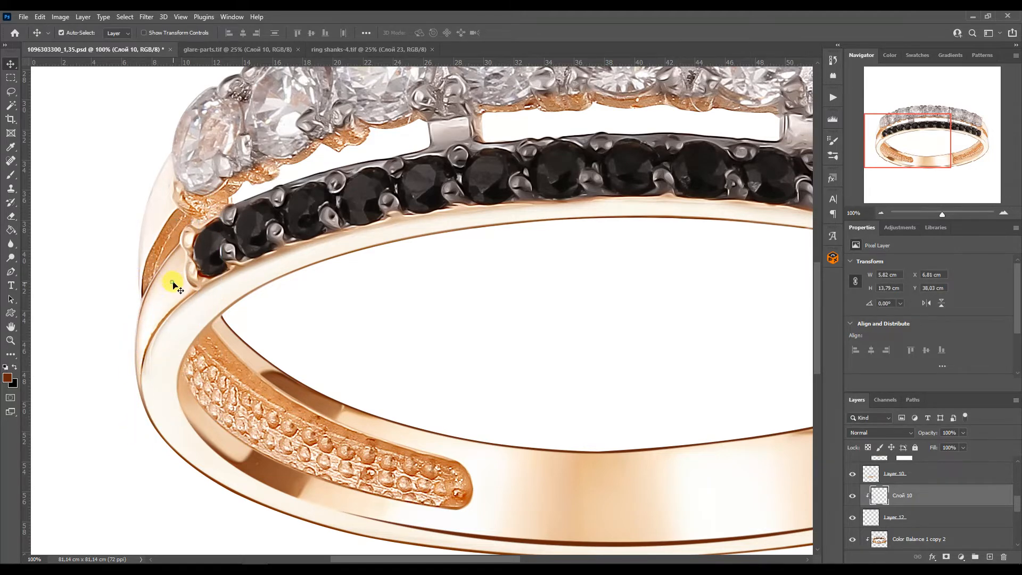
# Step: Duplicate the glare onto the upper left shoulder, then tilt and resize the copy to fit it
pyautogui.moveTo(175, 288); pyautogui.dragTo(179, 198)
pyautogui.hotkey('ctrl', 't')
pyautogui.moveTo(238, 107); pyautogui.dragTo(228, 102)
pyautogui.moveTo(180, 334)
pyautogui.mouseDown()
pyautogui.moveTo(176, 314)
pyautogui.moveTo(177, 333)
pyautogui.mouseUp()
pyautogui.moveTo(168, 126); pyautogui.dragTo(169, 131)
# Step: Warp the copied glare to the upper left shoulder's curve and erase its excess lower end
pyautogui.rightClick(164, 190)
pyautogui.click(195, 260)
pyautogui.moveTo(171, 315); pyautogui.dragTo(146, 310)
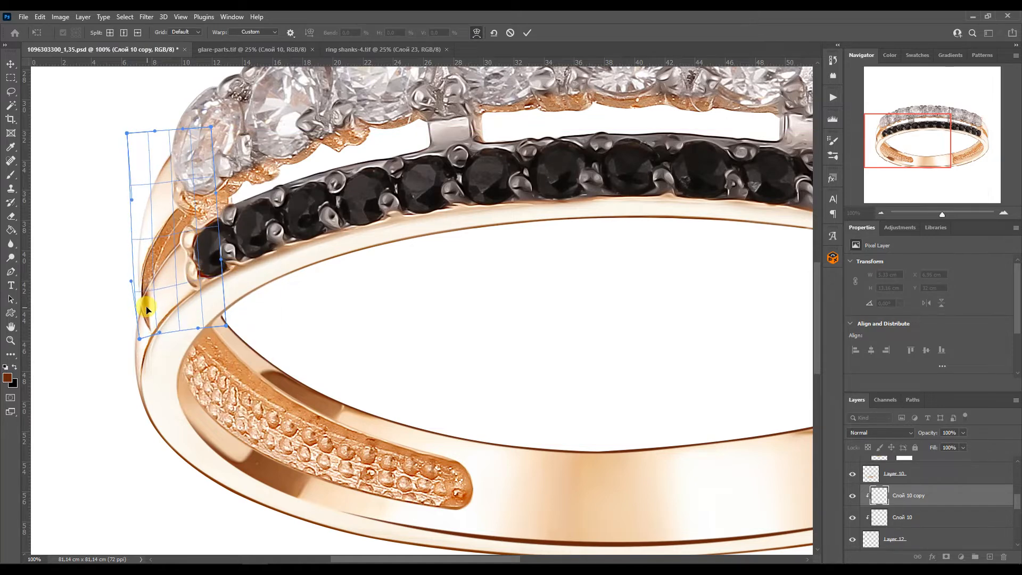
pyautogui.moveTo(131, 200); pyautogui.dragTo(144, 207)
pyautogui.moveTo(155, 131); pyautogui.dragTo(153, 134)
pyautogui.moveTo(131, 281); pyautogui.dragTo(135, 281)
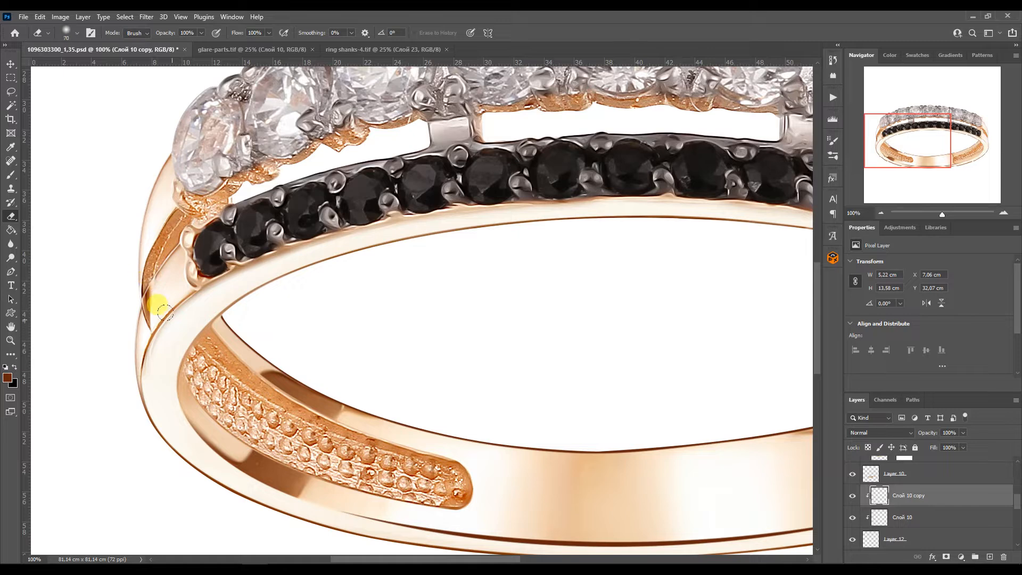
# Step: Duplicate the lower left glare layer Слой 10, flip the copy horizontally and place it on the lower right shoulder
pyautogui.hotkey('ctrl', '-')
pyautogui.hotkey('ctrl', '-')
pyautogui.hotkey('ctrl', 'j')
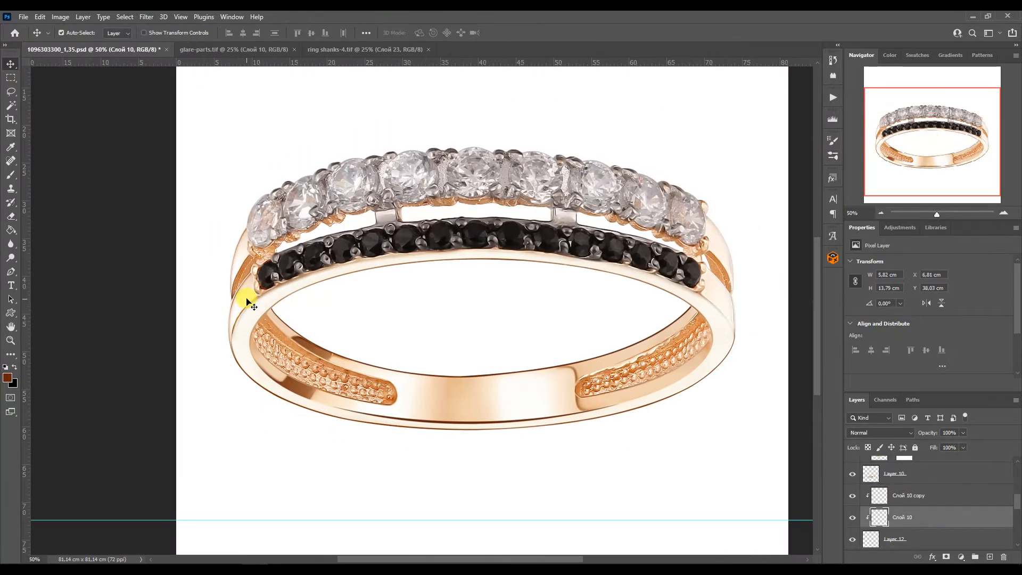
pyautogui.hotkey('ctrl', 't')
pyautogui.rightClick(711, 296)
pyautogui.click(755, 506)
pyautogui.hotkey('ctrl', '+')
pyautogui.hotkey('ctrl', '+')
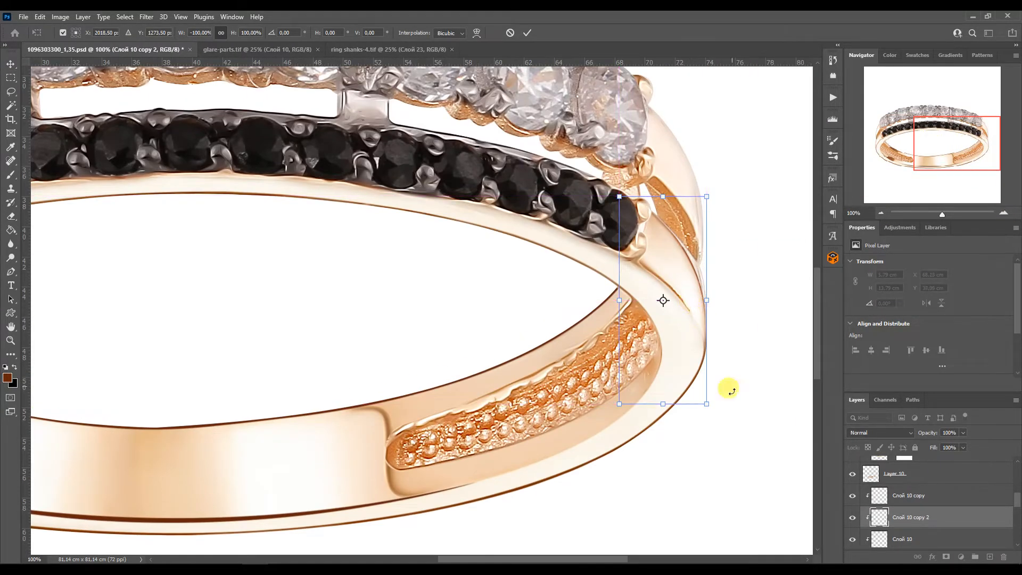
# Step: Warp the mirrored glare to follow the outline of the lower right shoulder and apply it
pyautogui.rightClick(667, 245)
pyautogui.click(685, 315)
pyautogui.moveTo(709, 261); pyautogui.dragTo(713, 258)
pyautogui.moveTo(711, 330); pyautogui.dragTo(700, 320)
pyautogui.moveTo(714, 258)
pyautogui.mouseDown()
pyautogui.moveTo(727, 258)
pyautogui.moveTo(716, 251)
pyautogui.mouseUp()
pyautogui.moveTo(672, 197); pyautogui.dragTo(670, 201)
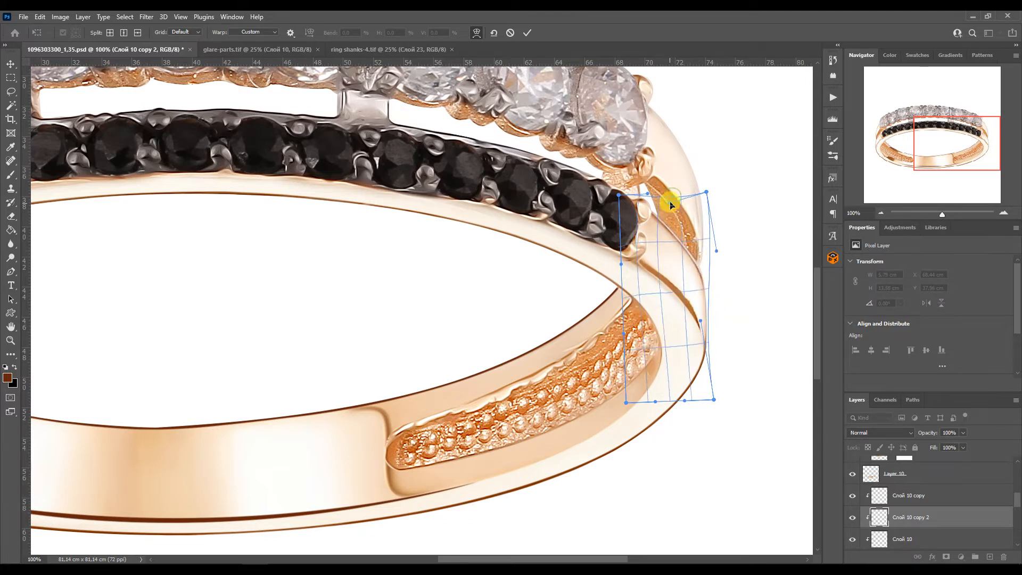
pyautogui.moveTo(716, 250); pyautogui.dragTo(717, 245)
pyautogui.moveTo(700, 320); pyautogui.dragTo(696, 314)
pyautogui.moveTo(684, 400); pyautogui.dragTo(711, 420)
pyautogui.moveTo(670, 200); pyautogui.dragTo(672, 197)
pyautogui.moveTo(711, 420); pyautogui.dragTo(731, 429)
pyautogui.press('Return')
# Step: Duplicate the mirrored glare onto the upper right shoulder and rotate the copy to match its slope
pyautogui.moveTo(678, 263); pyautogui.dragTo(680, 174)
pyautogui.hotkey('ctrl', 't')
pyautogui.moveTo(731, 314); pyautogui.dragTo(720, 319)
pyautogui.moveTo(688, 181); pyautogui.dragTo(678, 186)
# Step: Warp the new glare copy to the upper right shoulder's curved outline and apply the transform
pyautogui.rightClick(696, 217)
pyautogui.rightClick(679, 208)
pyautogui.click(707, 280)
pyautogui.moveTo(704, 248); pyautogui.dragTo(727, 259)
pyautogui.moveTo(711, 176); pyautogui.dragTo(700, 172)
pyautogui.moveTo(697, 319); pyautogui.dragTo(708, 320)
pyautogui.moveTo(656, 100); pyautogui.dragTo(660, 89)
pyautogui.moveTo(686, 142); pyautogui.dragTo(697, 175)
pyautogui.moveTo(652, 221); pyautogui.dragTo(652, 217)
pyautogui.moveTo(717, 106); pyautogui.dragTo(703, 118)
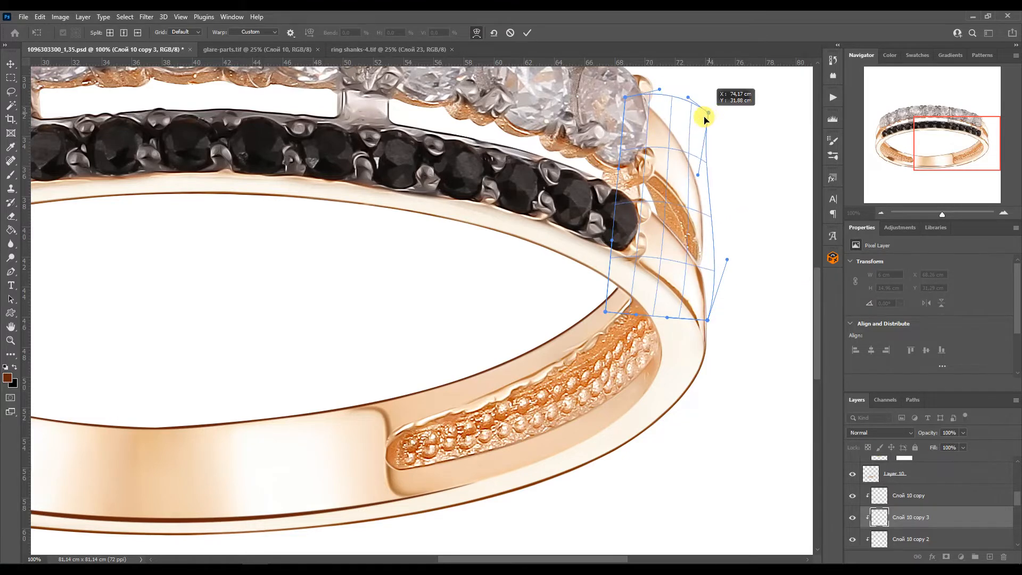
pyautogui.press('Return')
pyautogui.press('e')
# Step: Merge the four clipped glare layers from Слой 10 to Слой 10 copy into one layer
pyautogui.click(881, 213)
pyautogui.click(881, 213)
pyautogui.click(908, 495)
pyautogui.moveTo(1017, 498); pyautogui.dragTo(1017, 506)
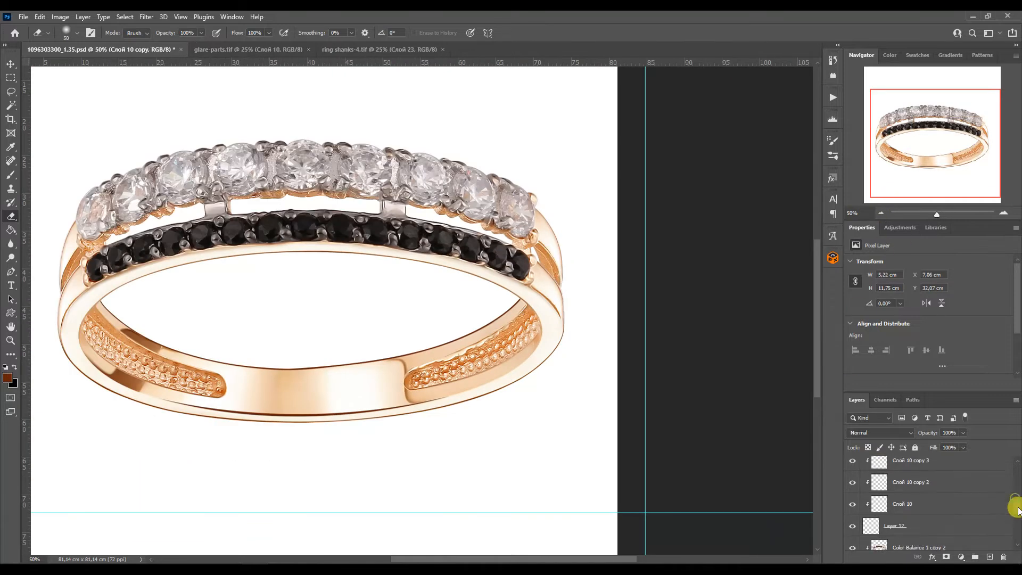
pyautogui.keyDown('shift'); pyautogui.click(899, 504); pyautogui.keyUp('shift')
pyautogui.hotkey('ctrl', 'e')
# Step: Run the Blur Metal MAX action on the merged shoulder glare layer
pyautogui.click(833, 98)
pyautogui.click(755, 364)
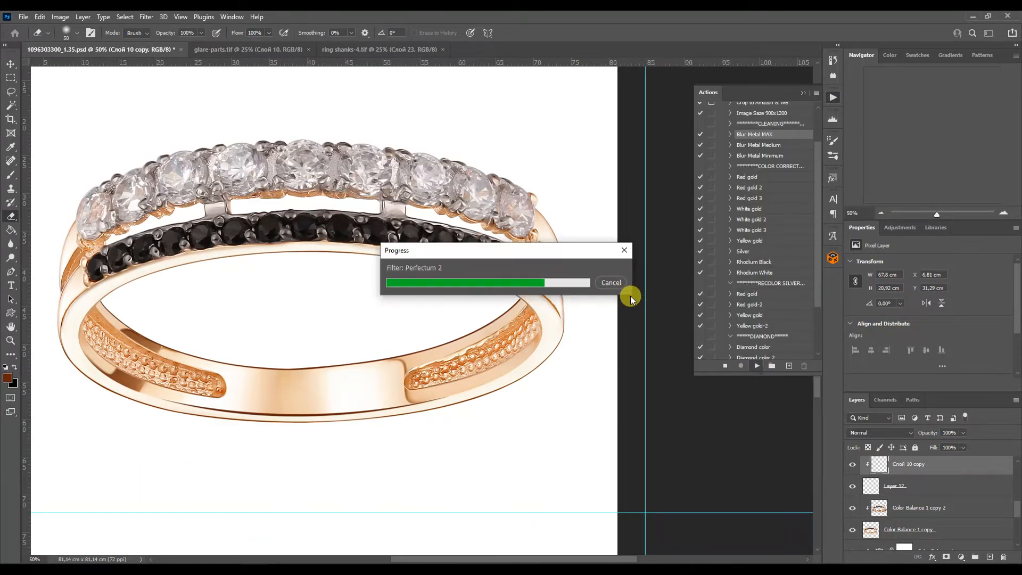
pyautogui.click(802, 94)
# Step: On Color Balance 1 copy 2, brush thin dark brown edges along the right shoulder's outline and undo the last two strokes
pyautogui.click(885, 510)
pyautogui.press('b')
pyautogui.click(1003, 213)
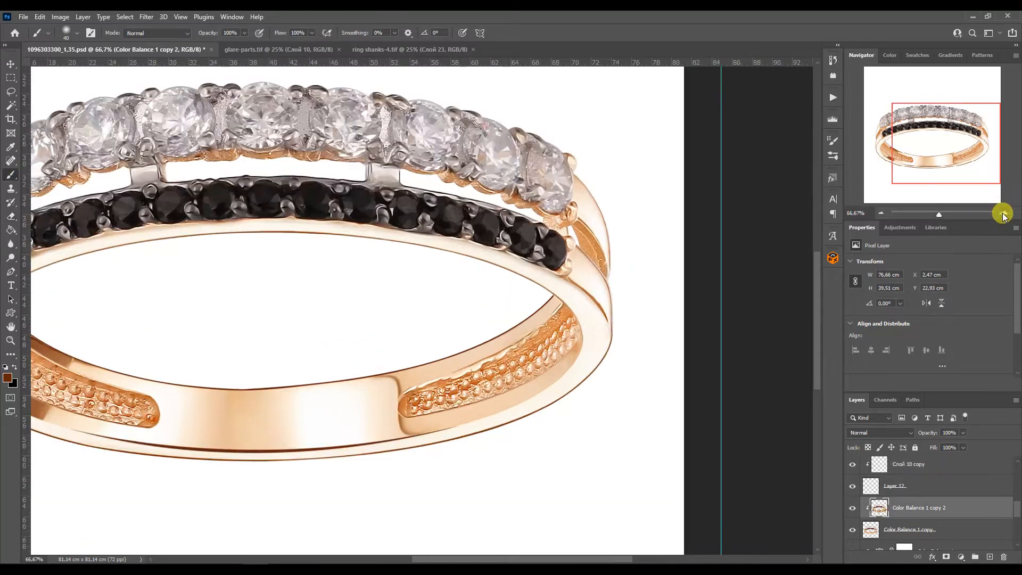
pyautogui.click(1003, 214)
pyautogui.click(1002, 213)
pyautogui.moveTo(946, 144); pyautogui.dragTo(978, 125)
pyautogui.press('[')
pyautogui.press('[')
pyautogui.moveTo(605, 458); pyautogui.dragTo(607, 513)
pyautogui.moveTo(613, 494); pyautogui.dragTo(602, 239)
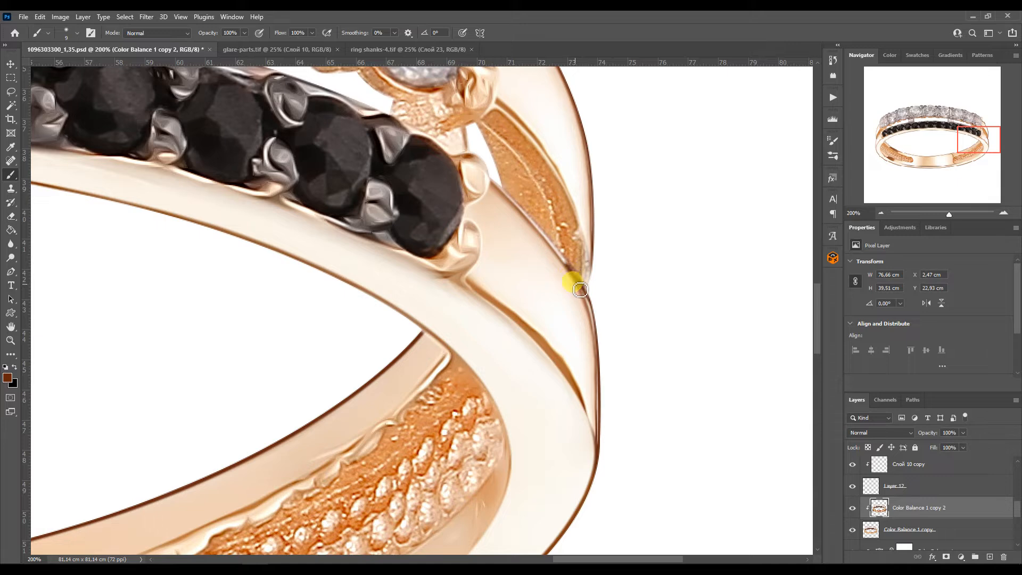
pyautogui.hotkey('ctrl', 'z')
pyautogui.hotkey('ctrl', 'z')
# Step: Enlarge the brush and paint thin brown edges along the outer outline of the left shoulders
pyautogui.moveTo(961, 158); pyautogui.dragTo(847, 136)
pyautogui.press(']')
pyautogui.press(']')
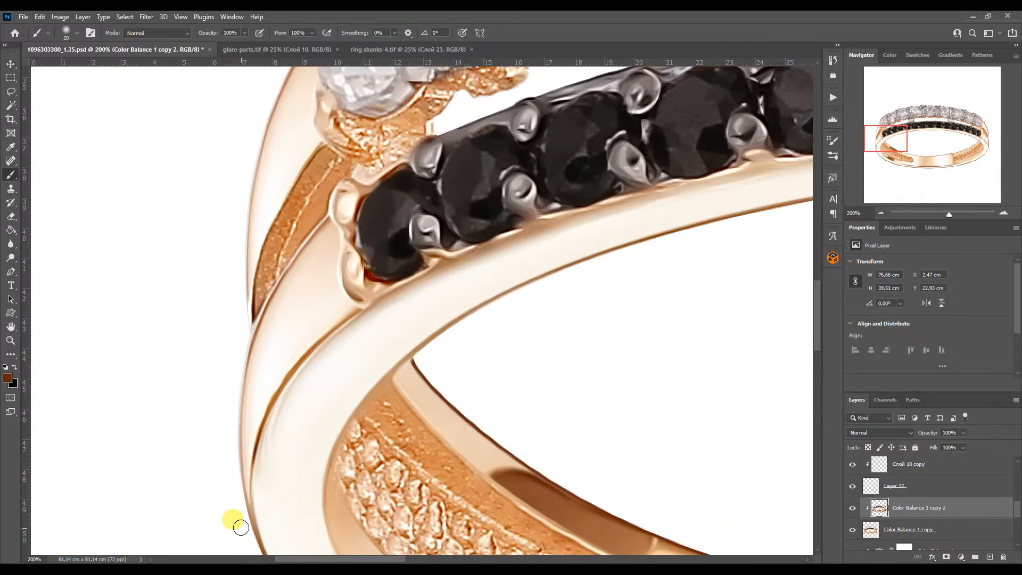
pyautogui.scroll(4, 353, 293)
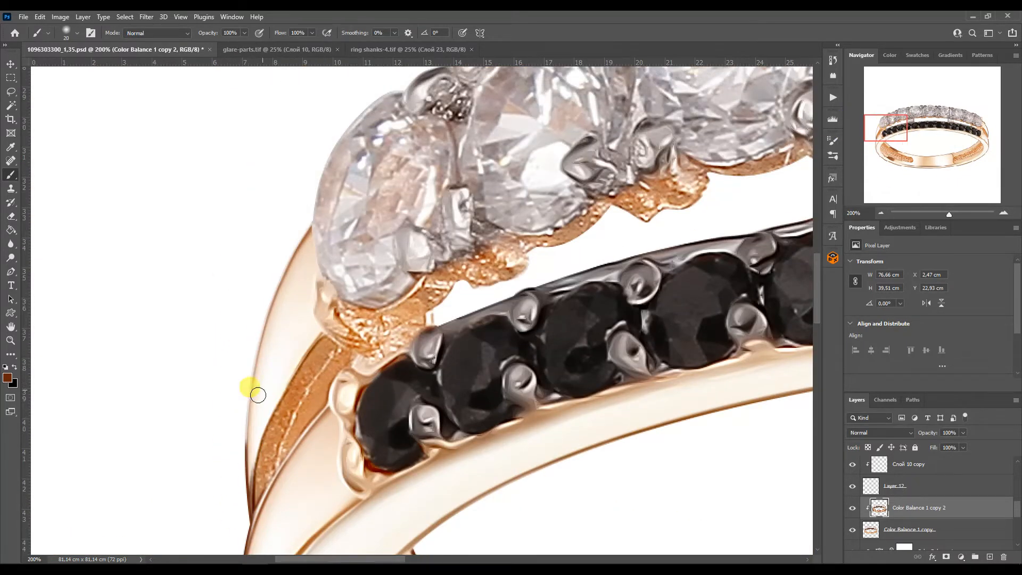
pyautogui.hotkey('ctrl', '-')
pyautogui.hotkey('ctrl', '-')
pyautogui.hotkey('ctrl', '-')
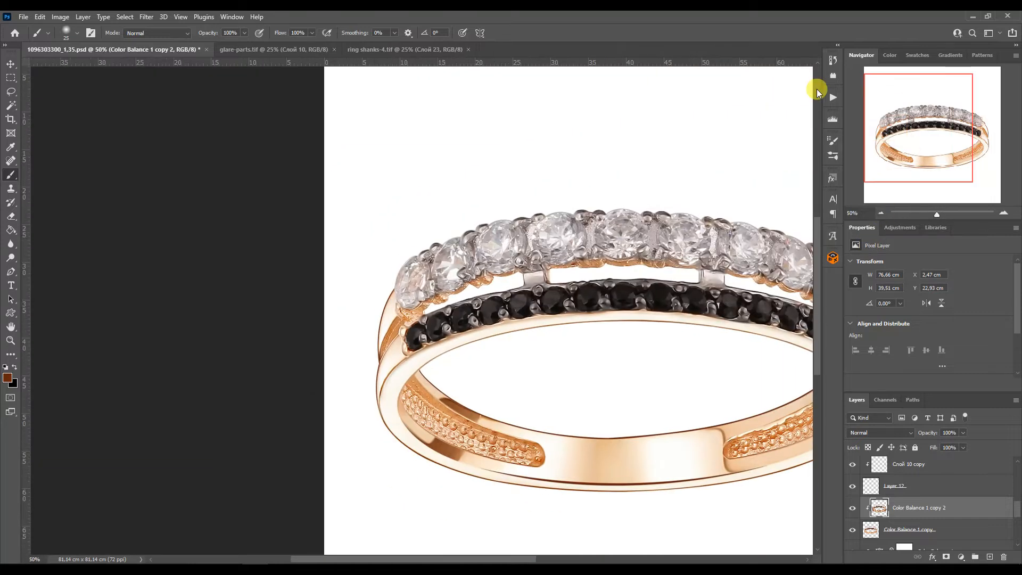
# Step: Select the black-stone setting on Layer 7 and run the Rhodium Black action on it
pyautogui.moveTo(891, 179); pyautogui.dragTo(919, 184)
pyautogui.click(10, 63)
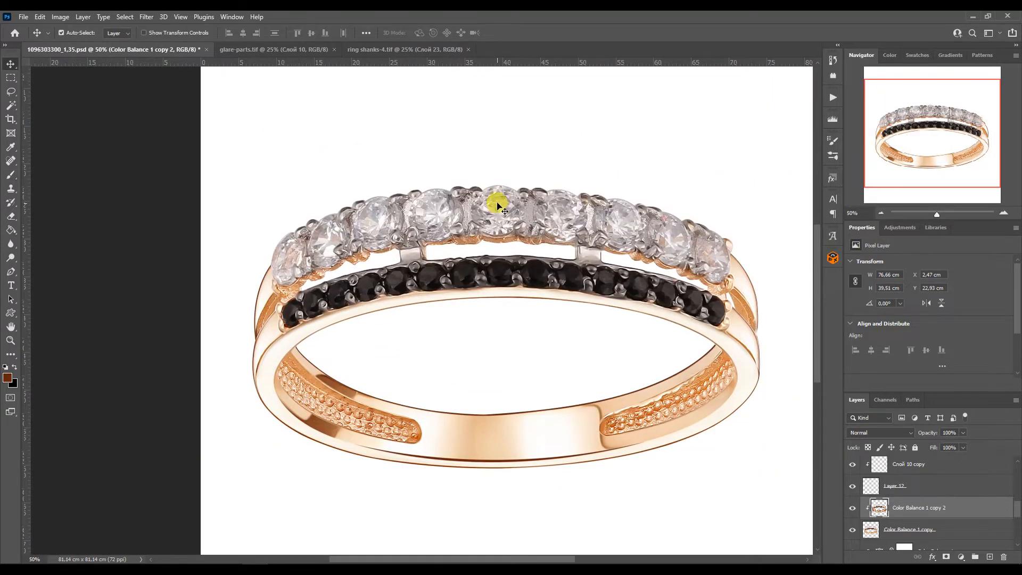
pyautogui.click(617, 290)
pyautogui.click(833, 98)
pyautogui.scroll(-5, 761, 176)
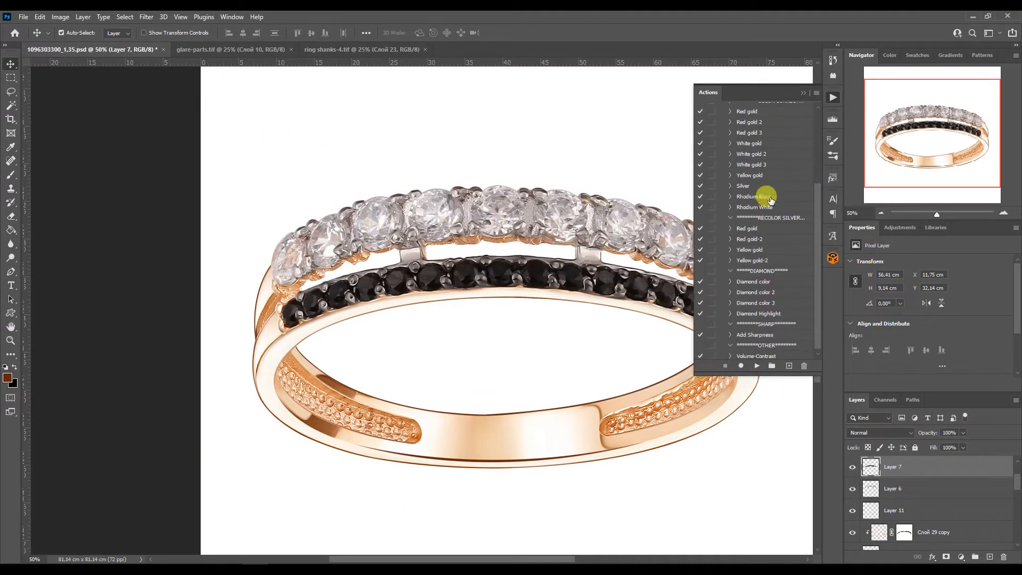
pyautogui.click(757, 366)
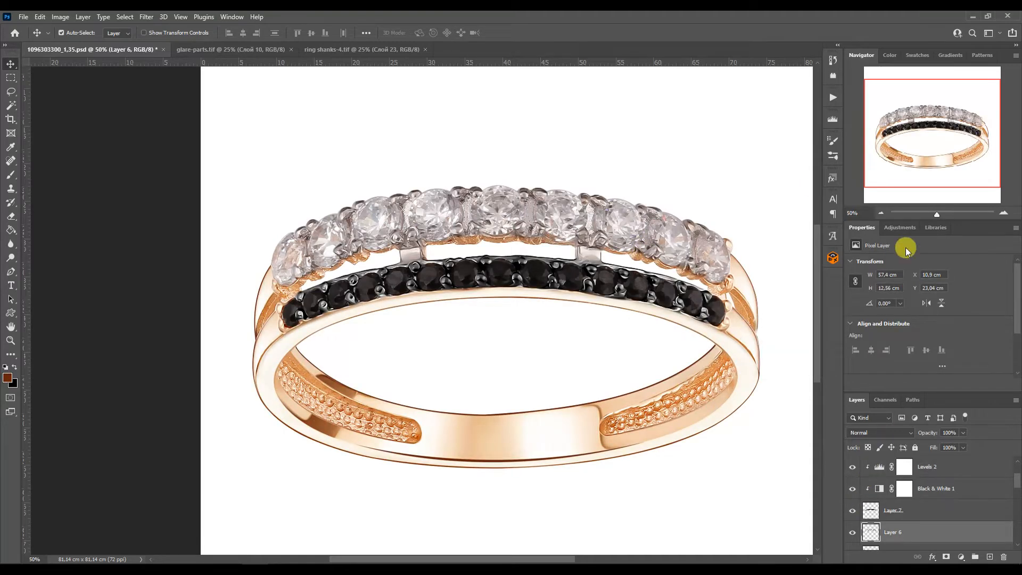
# Step: Run the Rhodium White action on Layer 6 and clip its Black & White 2 and Curves 1 adjustments to that layer
pyautogui.click(756, 365)
pyautogui.scroll(-2, 872, 523)
pyautogui.keyDown('alt'); pyautogui.click(869, 519); pyautogui.keyUp('alt')
pyautogui.keyDown('alt'); pyautogui.click(870, 497); pyautogui.keyUp('alt')
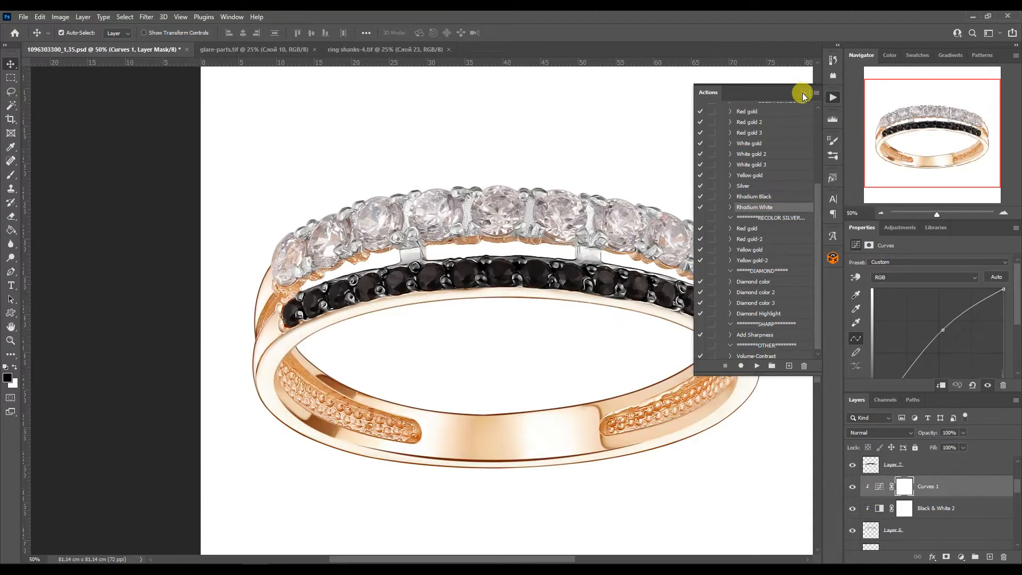
pyautogui.click(802, 93)
# Step: Merge copies of the gold metal layers into Слой 29 copy 2, duplicate the result and clip the duplicate to it
pyautogui.moveTo(938, 145); pyautogui.dragTo(942, 137)
pyautogui.click(729, 392)
pyautogui.moveTo(1016, 492)
pyautogui.mouseDown()
pyautogui.moveTo(1014, 477)
pyautogui.moveTo(1016, 494)
pyautogui.mouseUp()
pyautogui.hotkey('ctrl', 'j')
pyautogui.hotkey('ctrl', 'j')
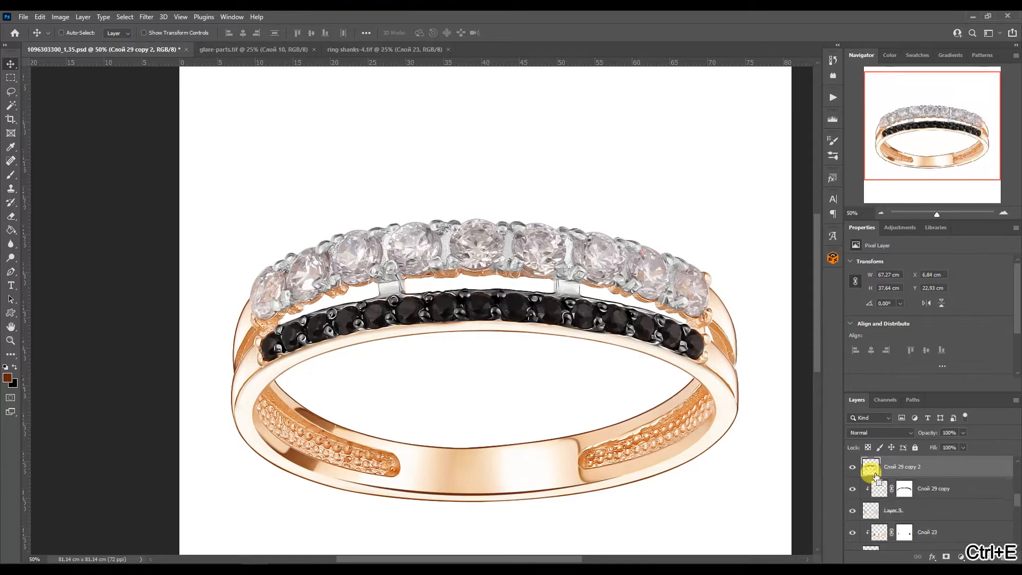
pyautogui.keyDown('alt'); pyautogui.click(875, 477); pyautogui.keyUp('alt')
pyautogui.moveTo(1017, 502)
pyautogui.mouseDown()
pyautogui.moveTo(1014, 515)
pyautogui.moveTo(1016, 486)
pyautogui.mouseUp()
# Step: Apply a Gaussian Blur with a radius of about 7.6 pixels to the clipped Слой 29 copy 3
pyautogui.click(146, 17)
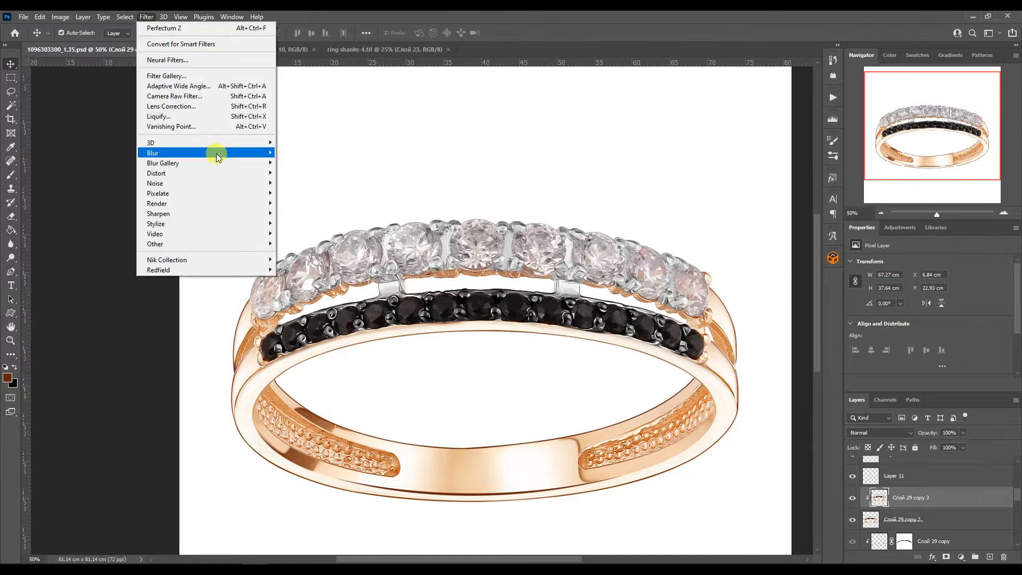
pyautogui.moveTo(212, 153)
pyautogui.click(304, 193)
pyautogui.moveTo(554, 294); pyautogui.dragTo(560, 294)
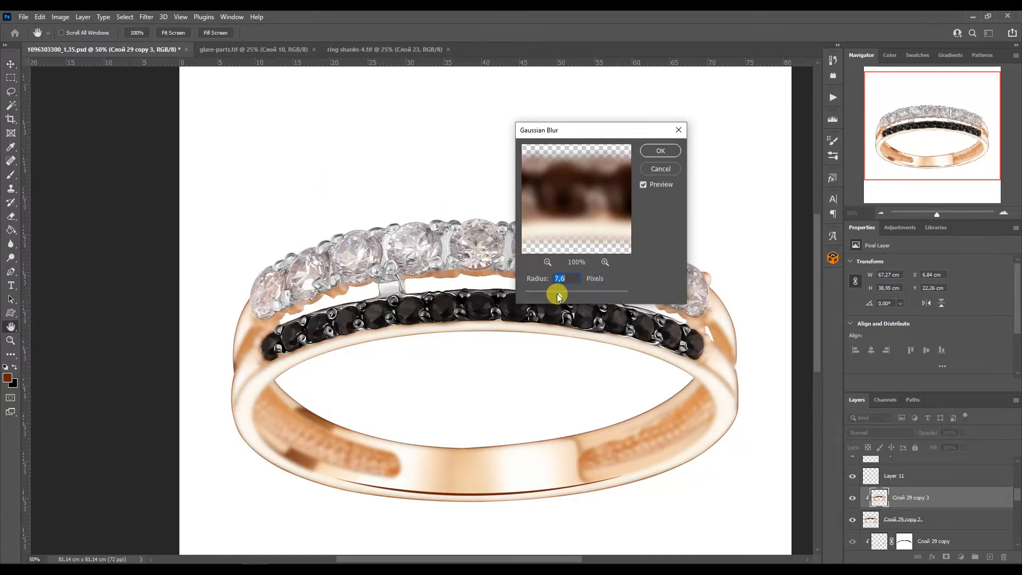
pyautogui.click(659, 151)
# Step: Add a black mask to Слой 29 copy 3 and paint the blur back in with white over the smooth gold shoulders
pyautogui.click(946, 557)
pyautogui.hotkey('ctrl', 'i')
pyautogui.click(11, 175)
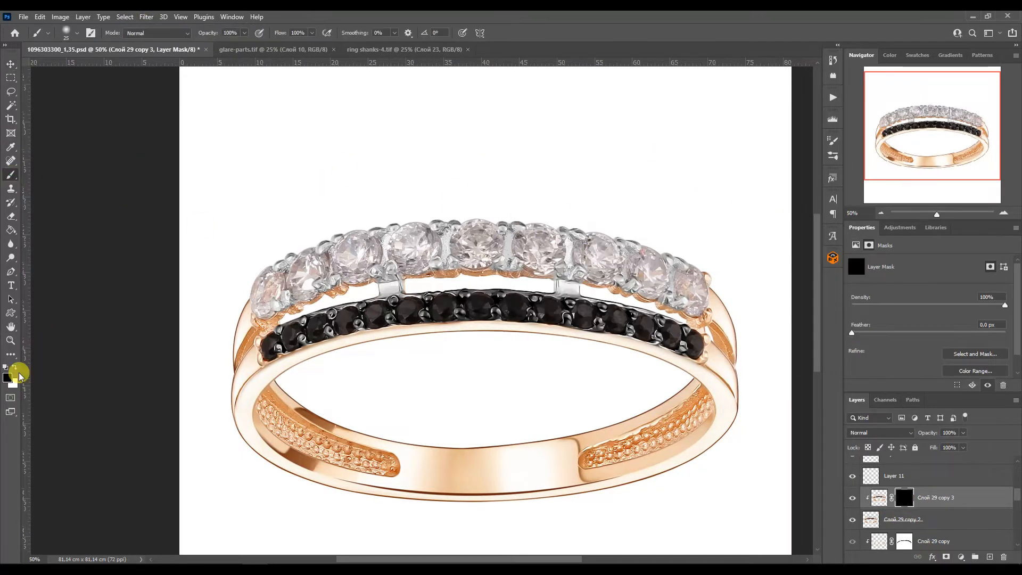
pyautogui.click(15, 367)
pyautogui.scroll(3, 934, 143)
pyautogui.moveTo(934, 142); pyautogui.dragTo(853, 142)
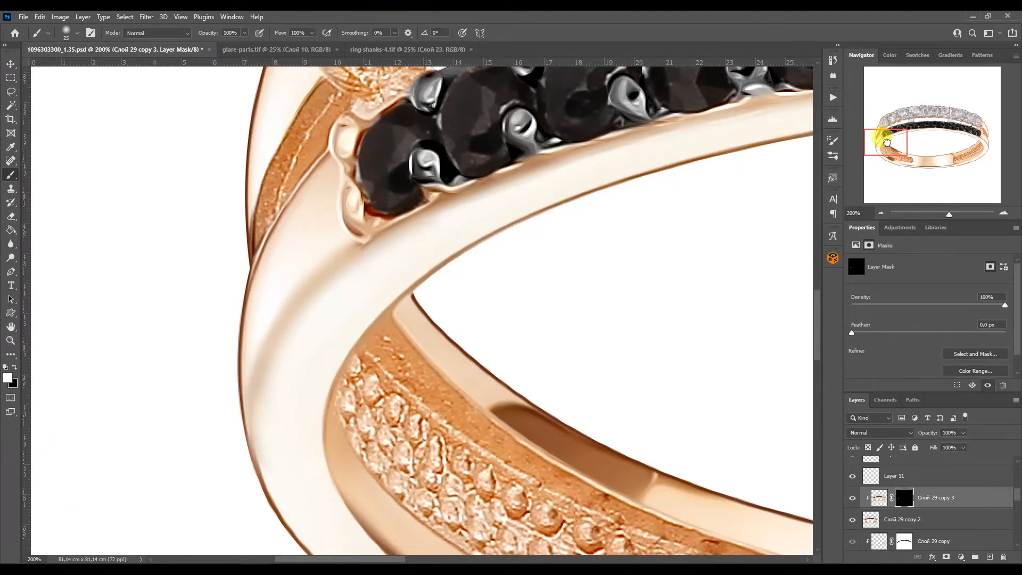
pyautogui.moveTo(886, 142); pyautogui.dragTo(976, 144)
pyautogui.click(514, 201)
pyautogui.moveTo(541, 207); pyautogui.dragTo(616, 296)
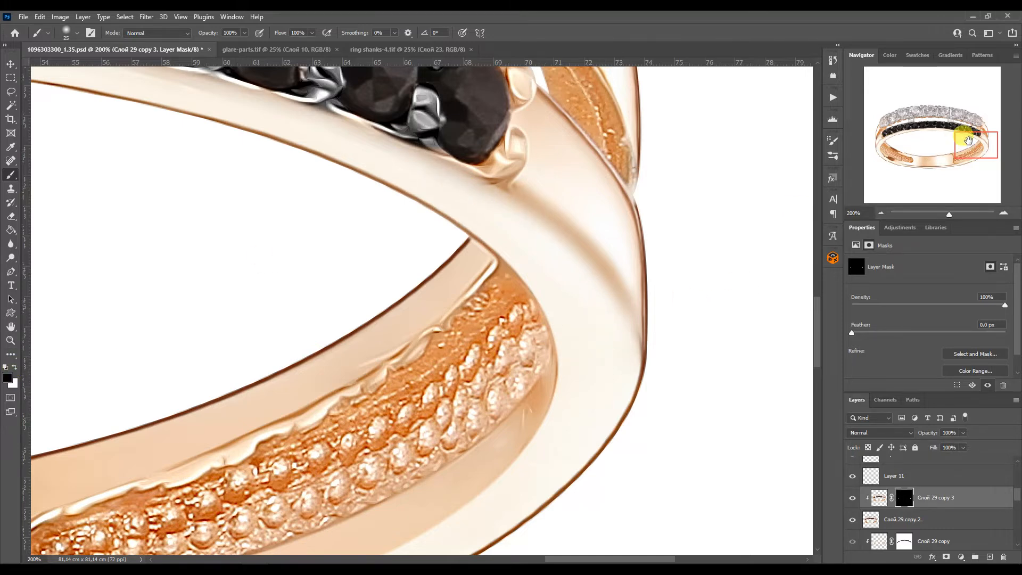
pyautogui.moveTo(968, 141); pyautogui.dragTo(952, 150)
pyautogui.click(880, 213)
pyautogui.click(880, 213)
pyautogui.click(880, 213)
# Step: Duplicate the камни stone layer and clip the copy to the original
pyautogui.keyDown('shift'); pyautogui.click(874, 520); pyautogui.keyUp('shift')
pyautogui.moveTo(1017, 495); pyautogui.dragTo(1017, 471)
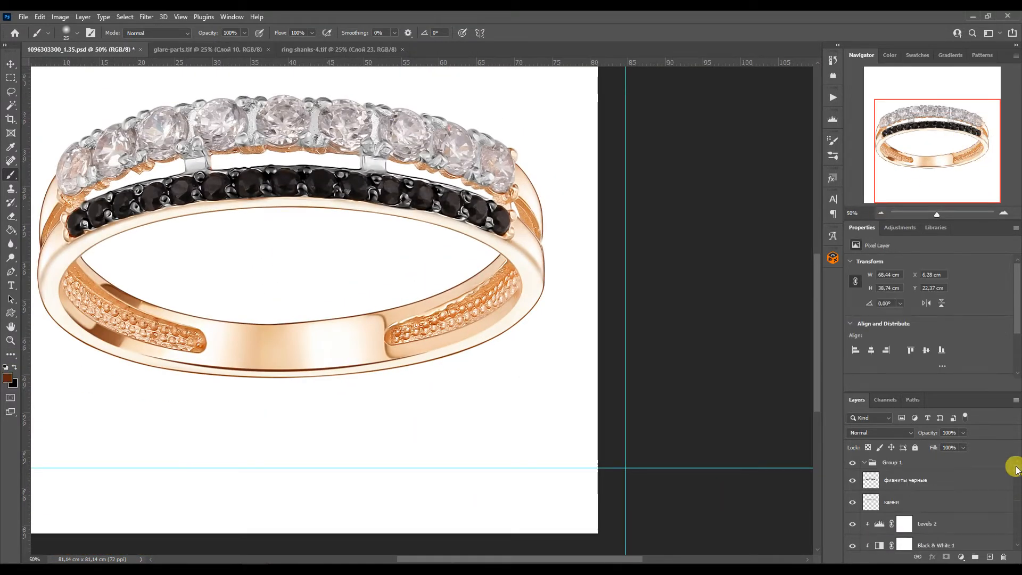
pyautogui.click(921, 501)
pyautogui.hotkey('ctrl', 'j')
pyautogui.keyDown('alt'); pyautogui.click(873, 512); pyautogui.keyUp('alt')
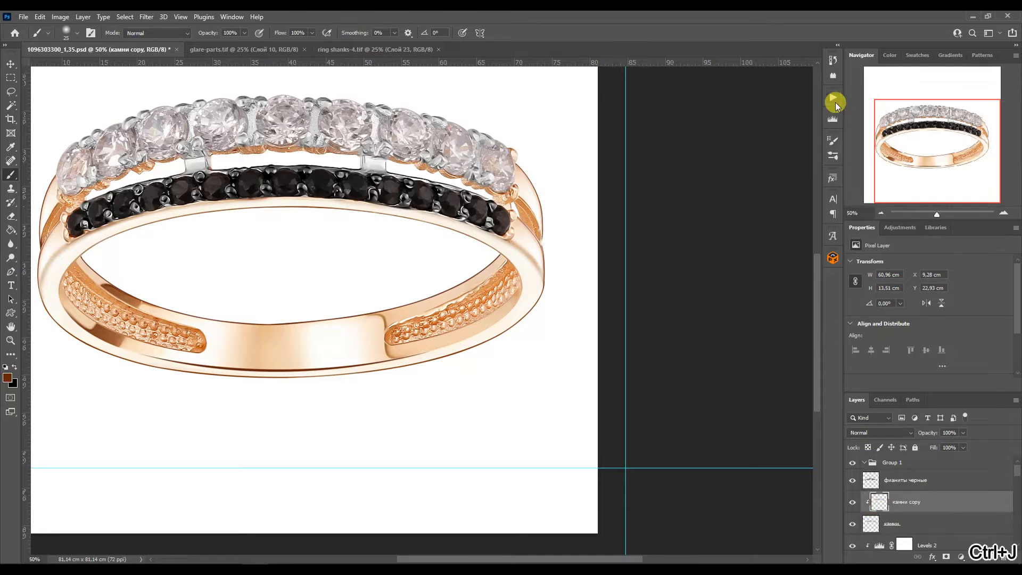
# Step: Run the Diamond color 2 action on камни copy and set its Levels midtones to 1.05
pyautogui.click(832, 98)
pyautogui.click(760, 332)
pyautogui.click(762, 312)
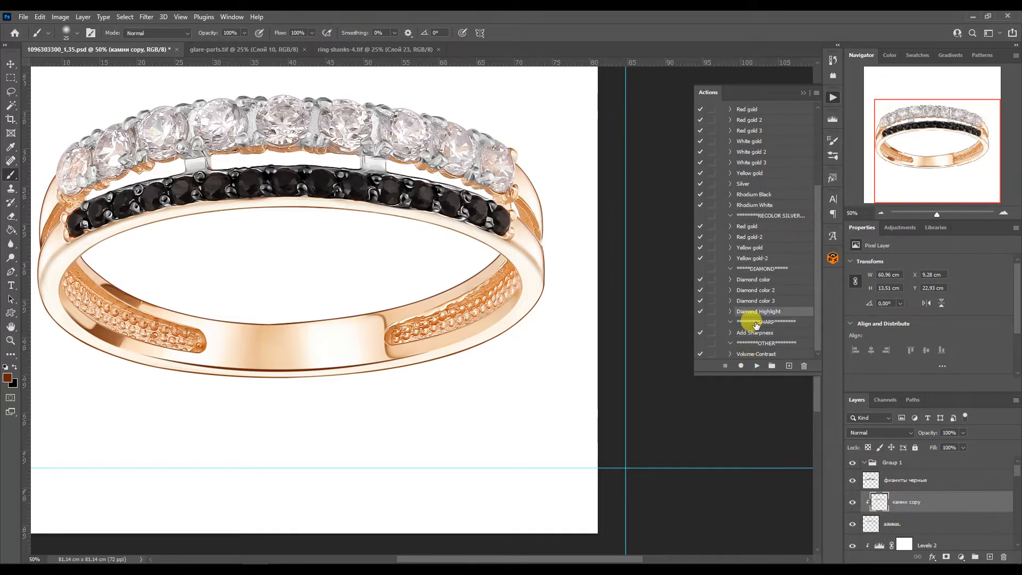
pyautogui.click(756, 290)
pyautogui.click(756, 365)
pyautogui.moveTo(944, 340); pyautogui.dragTo(945, 339)
pyautogui.click(832, 98)
# Step: Add a Hue/Saturation adjustment above the black-stone layer фианиты черные
pyautogui.click(11, 64)
pyautogui.click(380, 194)
pyautogui.click(899, 227)
pyautogui.click(870, 264)
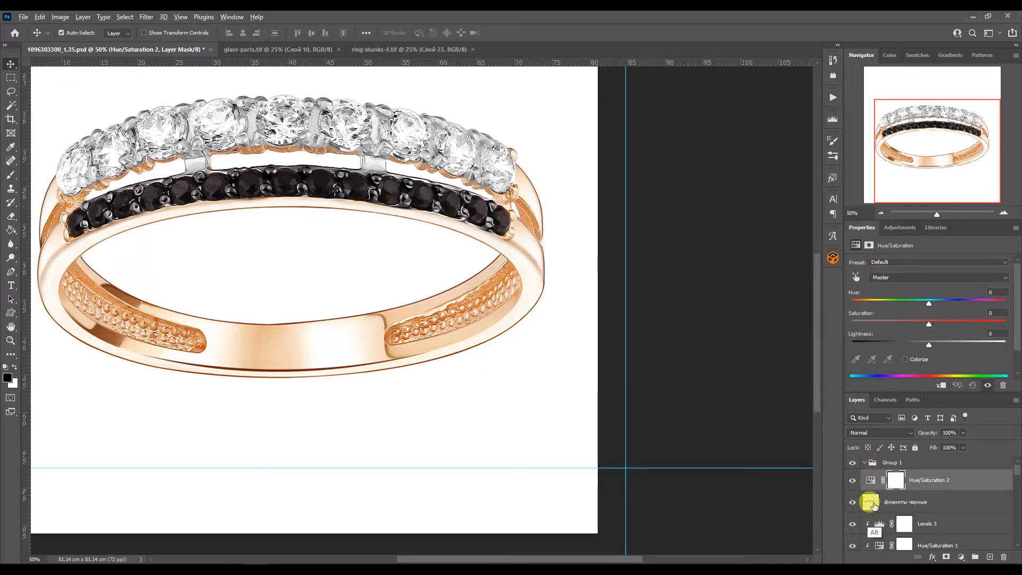
# Step: Duplicate the фианиты черные layer and clip the copy beneath the Hue/Saturation adjustment
pyautogui.click(876, 501)
pyautogui.hotkey('ctrl', 'j')
pyautogui.keyDown('alt'); pyautogui.click(874, 512); pyautogui.keyUp('alt')
# Step: Run the Blur Metal Minimum action on фианиты черные copy
pyautogui.hotkey('ctrl', '+')
pyautogui.moveTo(916, 152); pyautogui.dragTo(912, 140)
pyautogui.click(832, 98)
pyautogui.moveTo(819, 235); pyautogui.dragTo(822, 130)
pyautogui.click(756, 366)
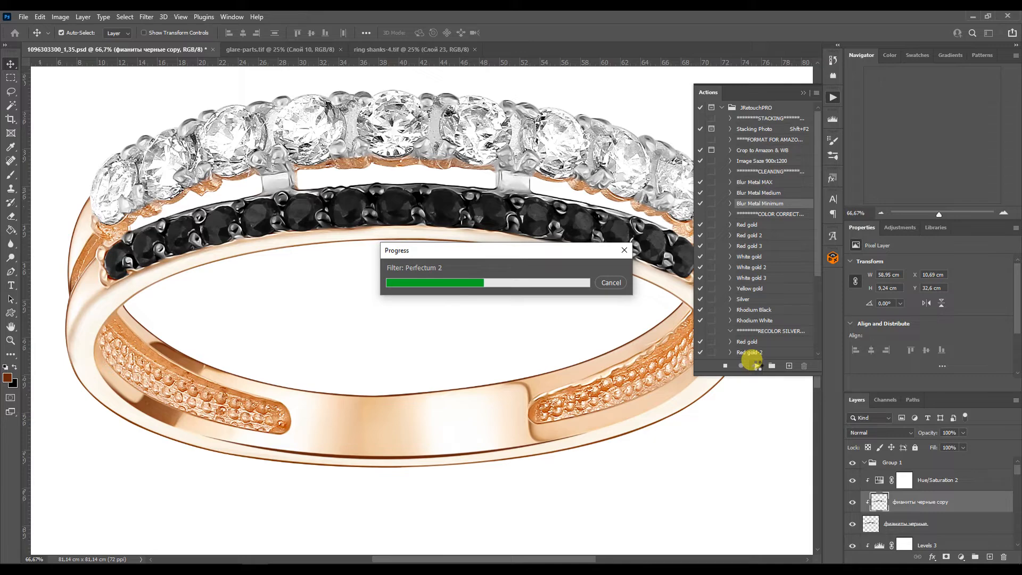
pyautogui.click(803, 92)
# Step: Smooth the facets of the black stones along the whole row with a small Mixer Brush on фианиты черные copy
pyautogui.rightClick(11, 175)
pyautogui.click(54, 207)
pyautogui.doubleClick(1003, 213)
pyautogui.moveTo(931, 154)
pyautogui.mouseDown()
pyautogui.moveTo(942, 142)
pyautogui.moveTo(904, 145)
pyautogui.mouseUp()
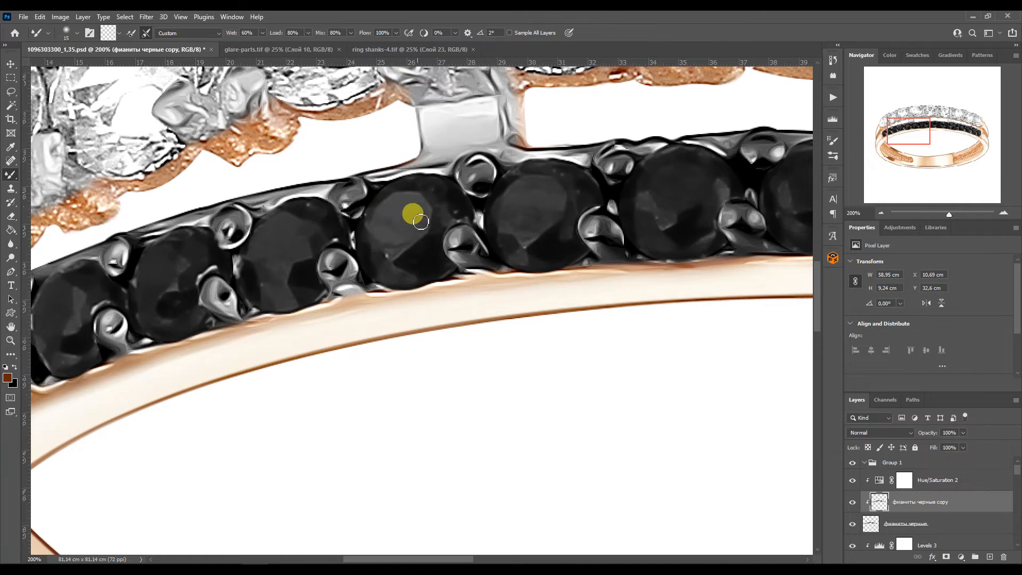
pyautogui.moveTo(900, 123); pyautogui.dragTo(938, 125)
pyautogui.press('[')
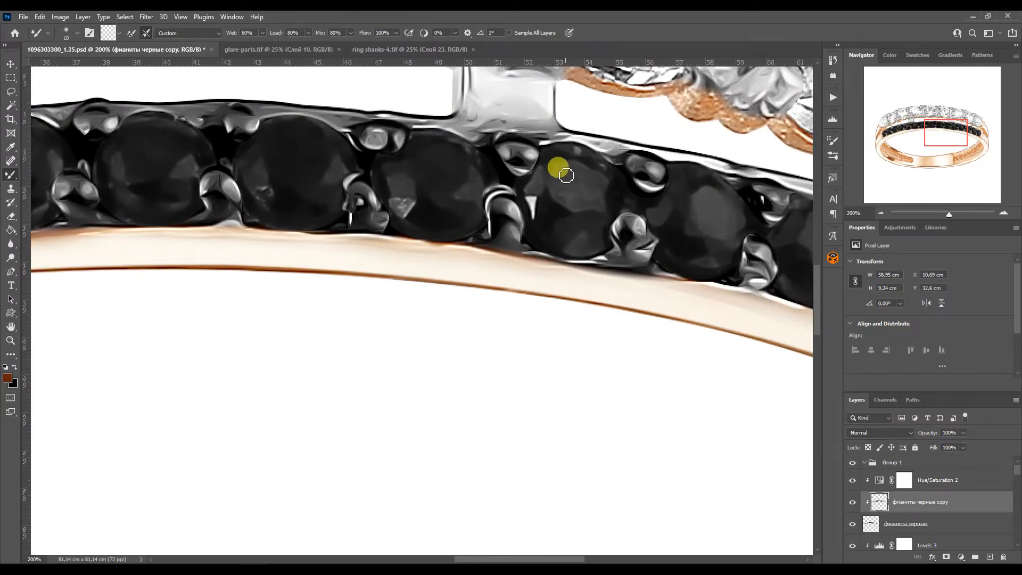
pyautogui.moveTo(945, 133); pyautogui.dragTo(961, 136)
pyautogui.press('[')
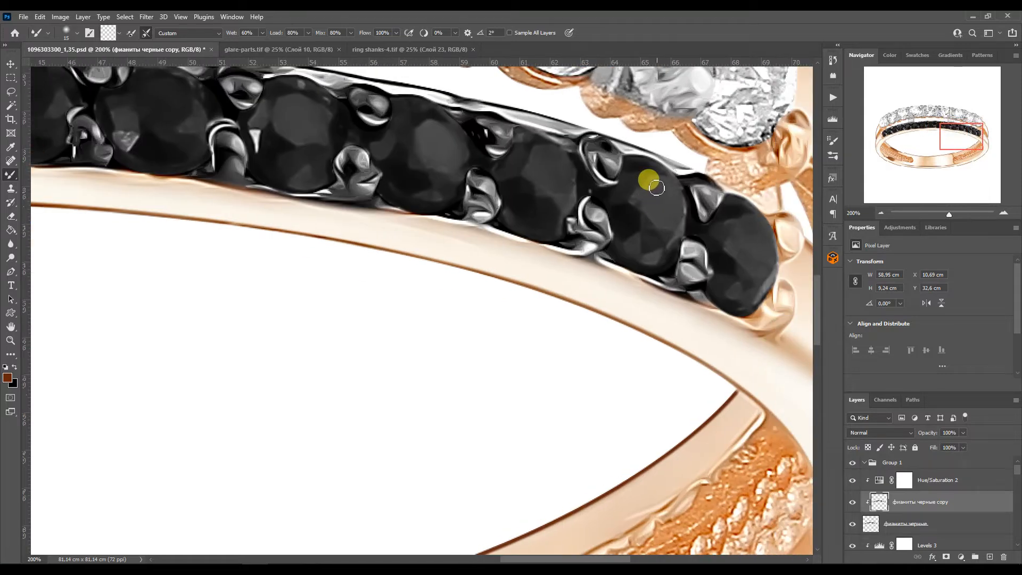
pyautogui.click(892, 131)
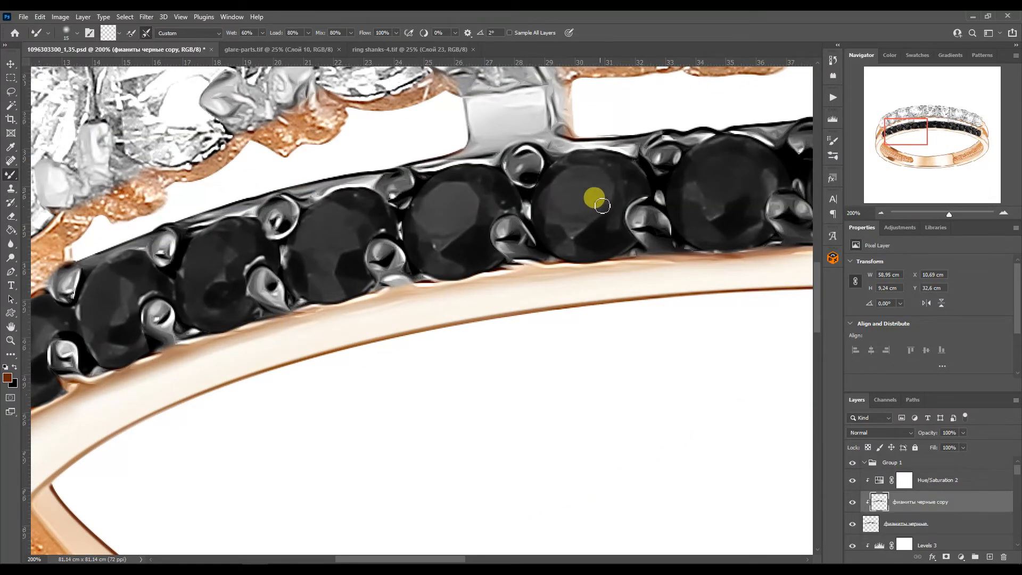
pyautogui.click(881, 213)
pyautogui.click(880, 213)
pyautogui.click(881, 213)
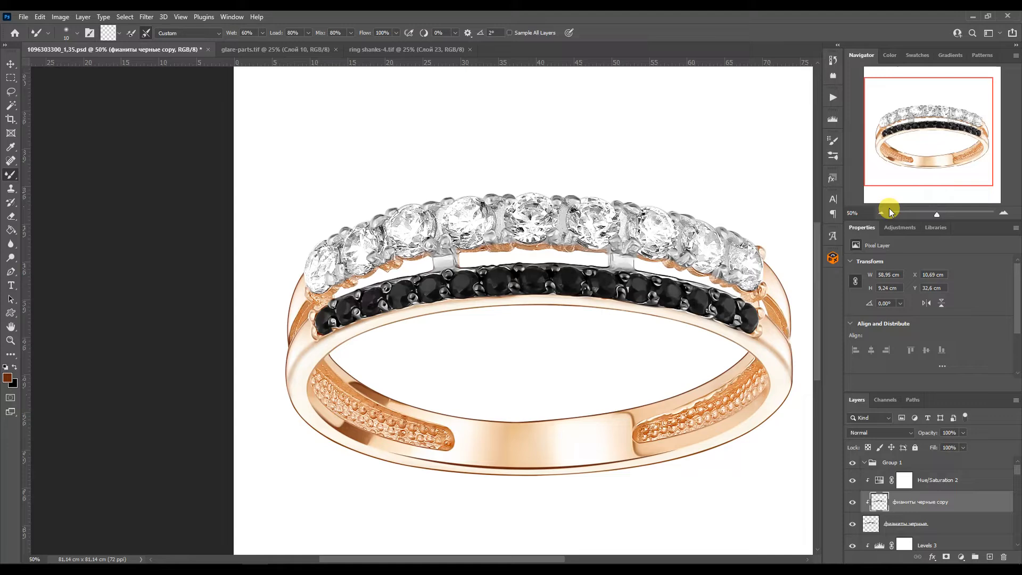
# Step: Run the Add Sharpness action on фианиты черные copy
pyautogui.click(833, 98)
pyautogui.moveTo(818, 234); pyautogui.dragTo(818, 314)
pyautogui.click(761, 333)
pyautogui.click(755, 364)
pyautogui.click(814, 89)
# Step: Add a clipped Levels adjustment above Hue/Saturation 2 with input black 14 and input white 224
pyautogui.click(880, 480)
pyautogui.click(899, 227)
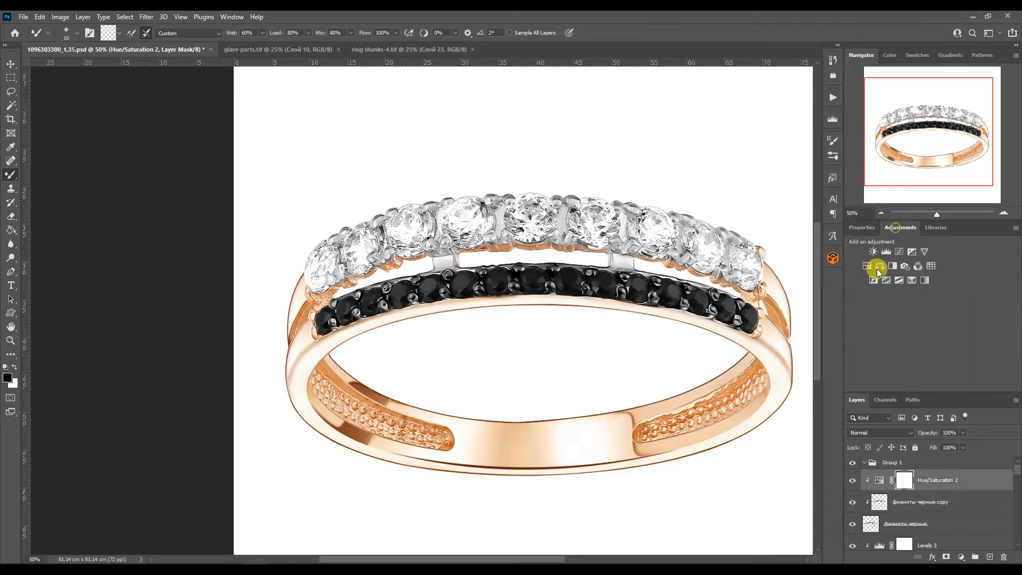
pyautogui.click(889, 251)
pyautogui.keyDown('alt'); pyautogui.click(871, 490); pyautogui.keyUp('alt')
pyautogui.moveTo(869, 340); pyautogui.dragTo(877, 341)
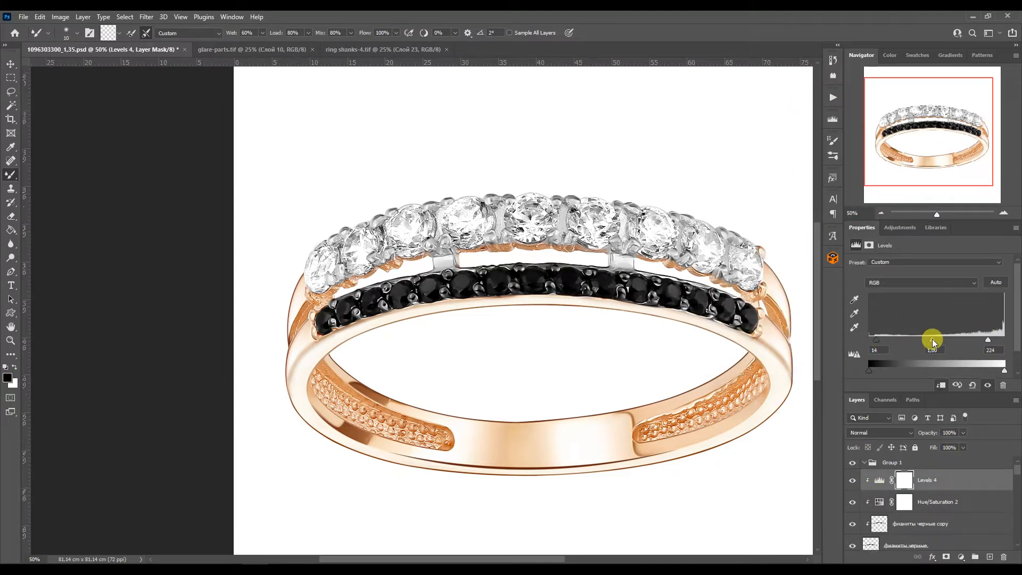
# Step: Duplicate Levels 2 together with the metal layers beneath it and merge the copies into one layer
pyautogui.click(881, 213)
pyautogui.scroll(-4, 907, 518)
pyautogui.click(896, 510)
pyautogui.scroll(-5, 894, 512)
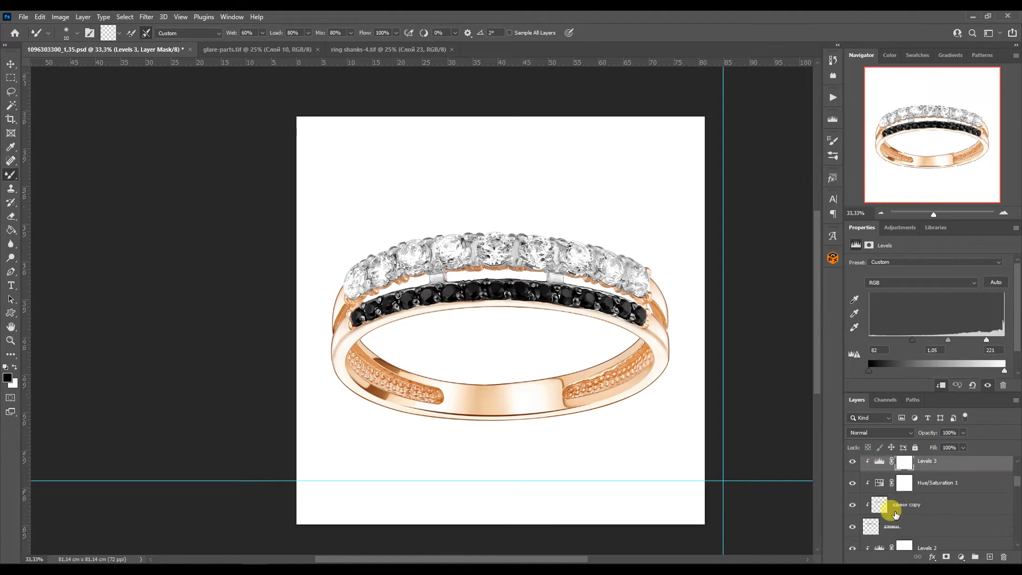
pyautogui.scroll(-2, 896, 514)
pyautogui.keyDown('shift'); pyautogui.click(871, 524); pyautogui.keyUp('shift')
pyautogui.hotkey('ctrl', 'j')
pyautogui.hotkey('ctrl', 'e')
# Step: Hide the source layers beneath Levels 2 copy, duplicate that merged layer and clip the duplicate to it
pyautogui.scroll(-2, 870, 524)
pyautogui.click(852, 527)
pyautogui.scroll(-1, 897, 529)
pyautogui.scroll(-1, 897, 528)
pyautogui.click(850, 529)
pyautogui.scroll(4, 891, 509)
pyautogui.hotkey('ctrl', 'j')
pyautogui.keyDown('alt'); pyautogui.click(876, 517); pyautogui.keyUp('alt')
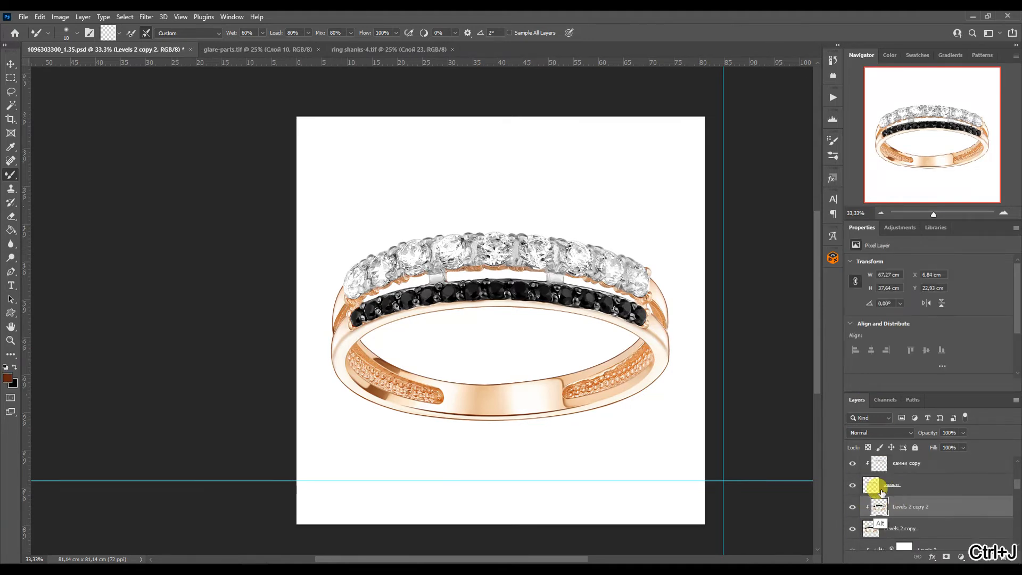
# Step: Compare the ring with and without Levels 2 copy 2, return to a chosen history state and merge the layer down
pyautogui.click(832, 98)
pyautogui.click(833, 60)
pyautogui.click(832, 60)
pyautogui.click(852, 507)
pyautogui.click(852, 507)
pyautogui.click(833, 60)
pyautogui.click(775, 279)
pyautogui.click(804, 56)
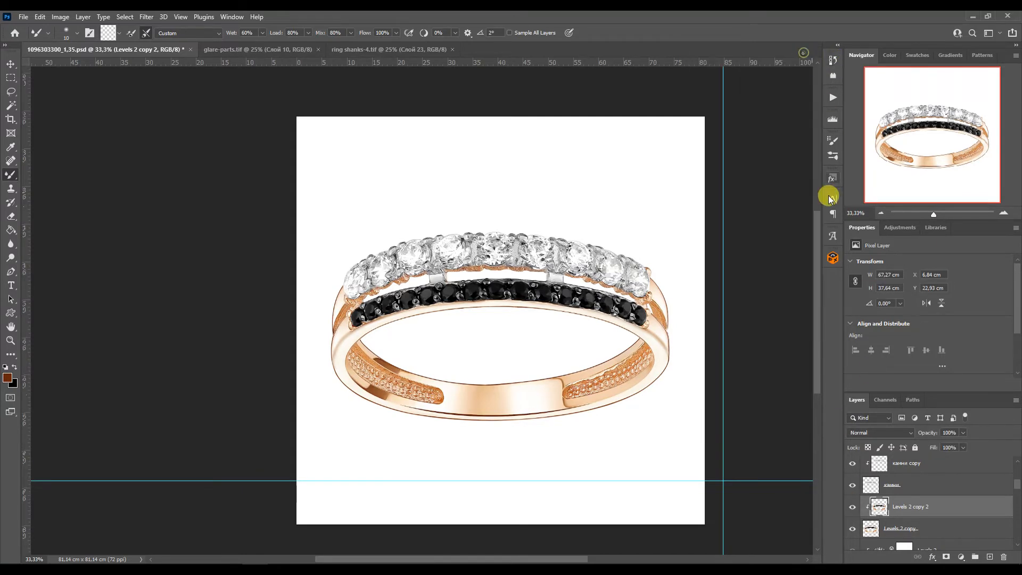
pyautogui.hotkey('ctrl', 'e')
# Step: Move the ring layers from Levels 4 downward into Group 1 and collapse the group
pyautogui.moveTo(1017, 483)
pyautogui.mouseDown()
pyautogui.moveTo(1018, 465)
pyautogui.moveTo(1017, 506)
pyautogui.moveTo(1017, 465)
pyautogui.mouseUp()
pyautogui.click(947, 481)
pyautogui.keyDown('shift'); pyautogui.click(957, 519); pyautogui.keyUp('shift')
pyautogui.moveTo(931, 480); pyautogui.dragTo(875, 463)
pyautogui.click(865, 463)
# Step: Merge a duplicate of Group 1 into a single layer and hide the original group
pyautogui.hotkey('ctrl', 'j')
pyautogui.hotkey('ctrl', 'e')
pyautogui.click(852, 483)
# Step: Rotate the merged ring counterclockwise into a diagonal pose
pyautogui.hotkey('ctrl', 't')
pyautogui.moveTo(679, 402); pyautogui.dragTo(650, 288)
pyautogui.press('Return')
# Step: Move both guides to the canvas centre and centre the rotated Group 1 copy on them
pyautogui.click(442, 157)
pyautogui.moveTo(723, 252); pyautogui.dragTo(500, 270)
pyautogui.moveTo(596, 481); pyautogui.dragTo(615, 320)
pyautogui.click(869, 471)
pyautogui.hotkey('ctrl', 't')
pyautogui.moveTo(559, 385); pyautogui.dragTo(563, 371)
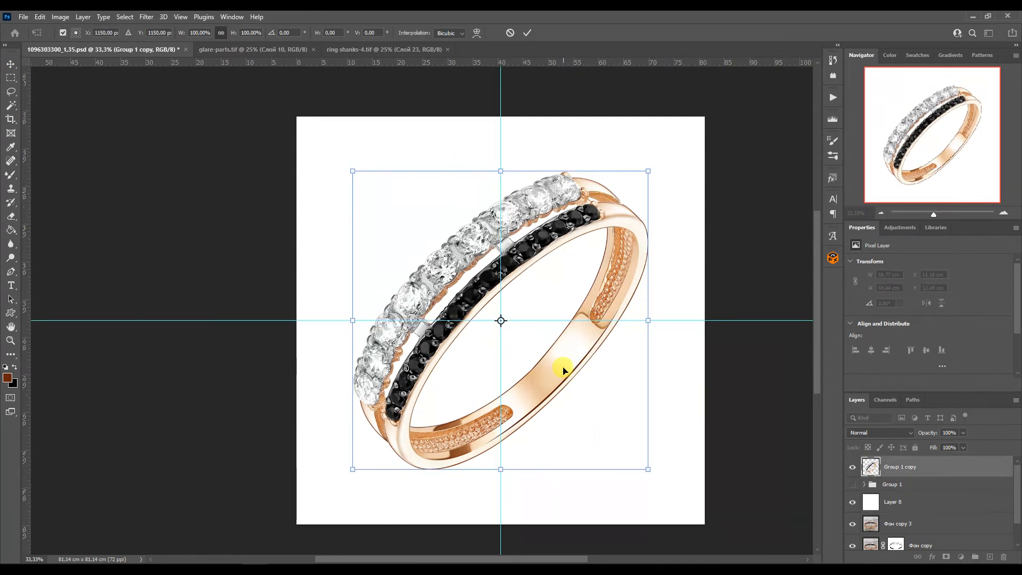
pyautogui.press('Return')
# Step: Select Layer 8, open the shadow file from the shadow folder and place its diagonal shadow under the rotated ring
pyautogui.click(460, 165)
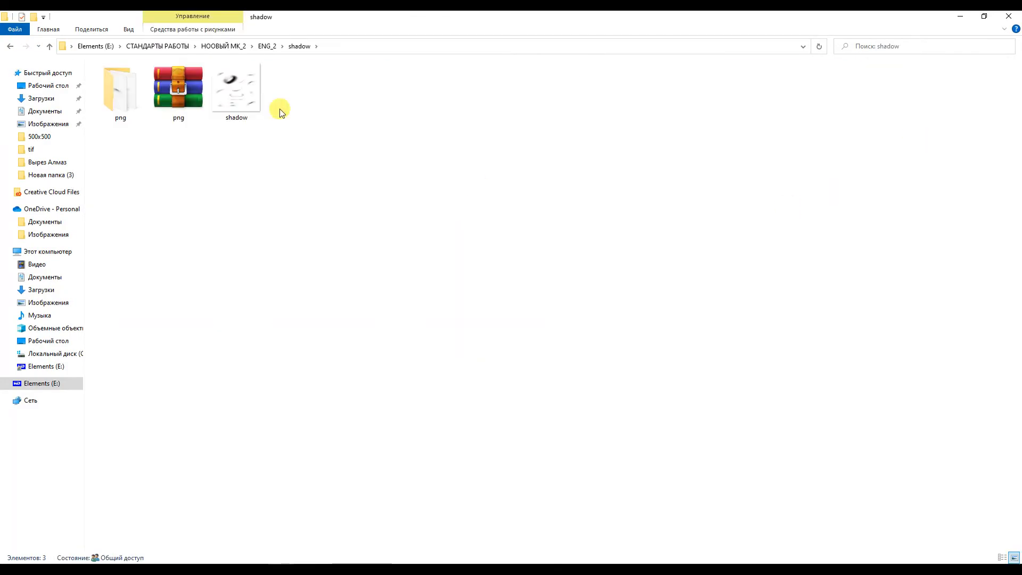
pyautogui.moveTo(274, 108); pyautogui.dragTo(535, 52)
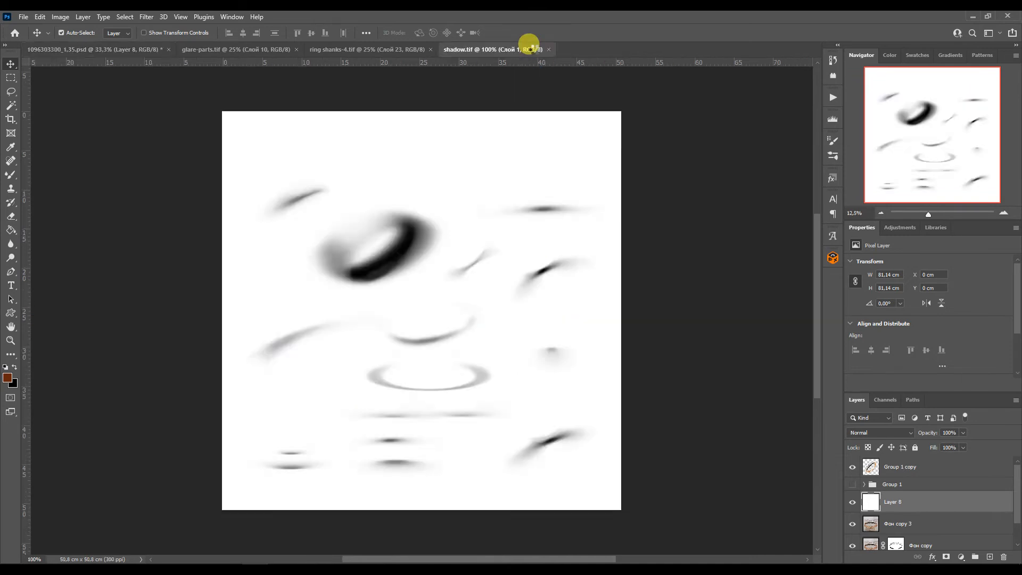
pyautogui.moveTo(478, 271); pyautogui.dragTo(612, 386)
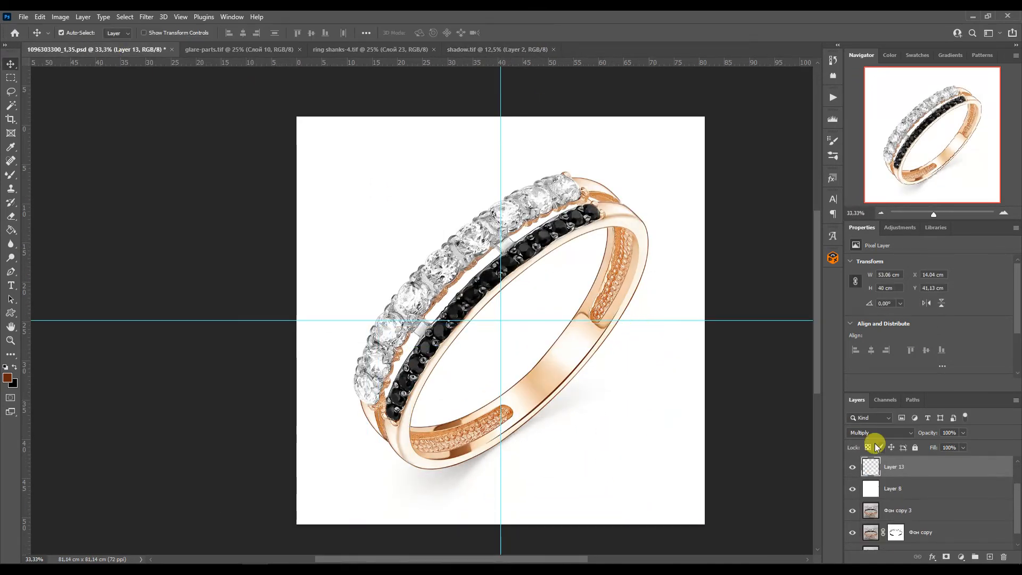
# Step: Move the shadow on Layer 13 directly beneath Group 1 copy in the layer order
pyautogui.click(888, 490)
pyautogui.scroll(2, 889, 492)
pyautogui.moveTo(890, 502); pyautogui.dragTo(880, 478)
pyautogui.click(876, 507)
pyautogui.click(873, 466)
# Step: Show Group 1, hide Group 1 copy, Layer 13, Layer 8 and Фон copy 3, and move the guides away from the ring
pyautogui.click(854, 466)
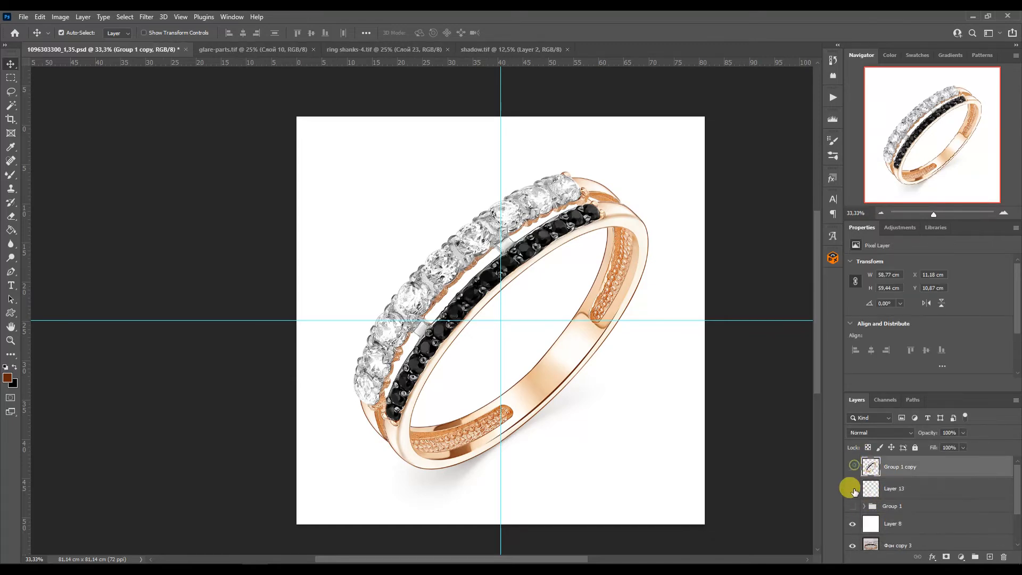
pyautogui.click(853, 489)
pyautogui.click(852, 506)
pyautogui.scroll(-2, 852, 503)
pyautogui.click(852, 479)
pyautogui.click(852, 501)
pyautogui.scroll(2, 857, 506)
pyautogui.moveTo(500, 368); pyautogui.dragTo(740, 525)
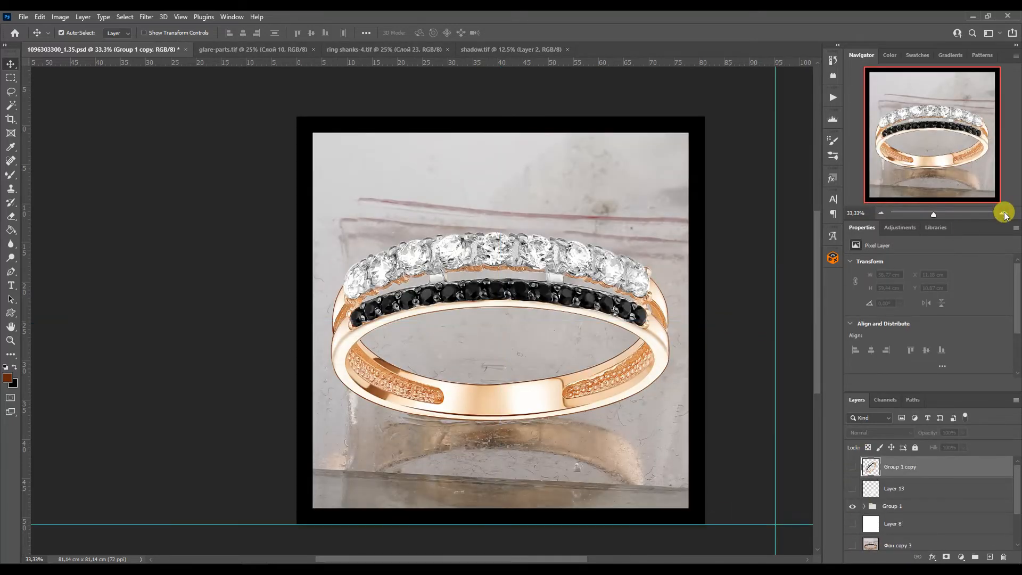
# Step: Compare the retouched ring with the original photo by toggling Group 1, and show the white Layer 8 again
pyautogui.click(1004, 214)
pyautogui.click(851, 502)
pyautogui.click(853, 507)
pyautogui.click(853, 507)
pyautogui.click(853, 507)
pyautogui.click(852, 505)
pyautogui.click(852, 523)
pyautogui.click(852, 506)
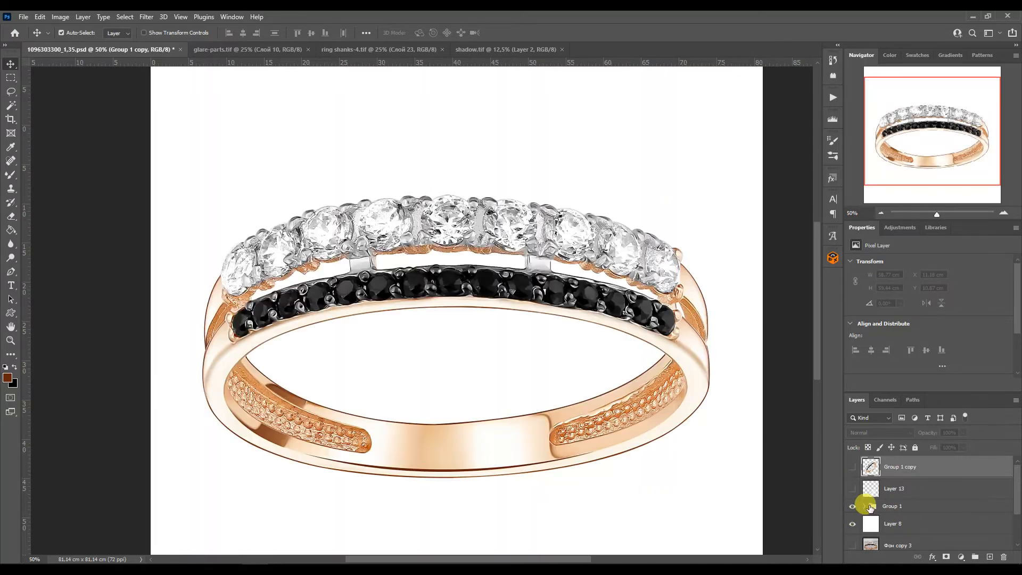
# Step: Expand Group 1 and select the white stones' Levels 3 adjustment
pyautogui.click(883, 506)
pyautogui.click(931, 141)
pyautogui.click(524, 209)
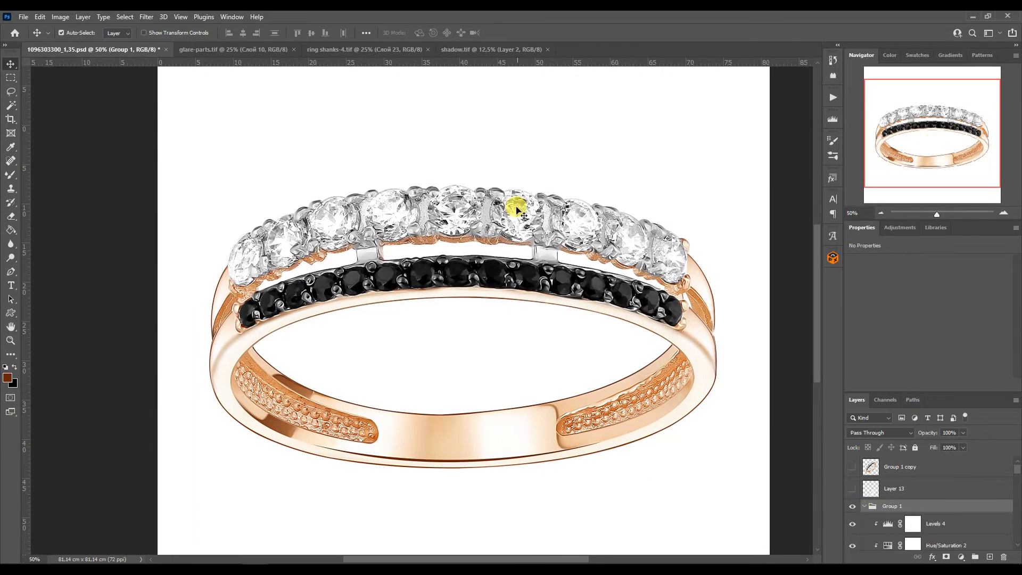
pyautogui.click(879, 489)
# Step: Open assembly-22 from the ENG_2 stones folder in Photoshop
pyautogui.click(360, 528)
pyautogui.click(263, 46)
pyautogui.doubleClick(490, 267)
pyautogui.scroll(-6, 272, 322)
pyautogui.click(776, 300)
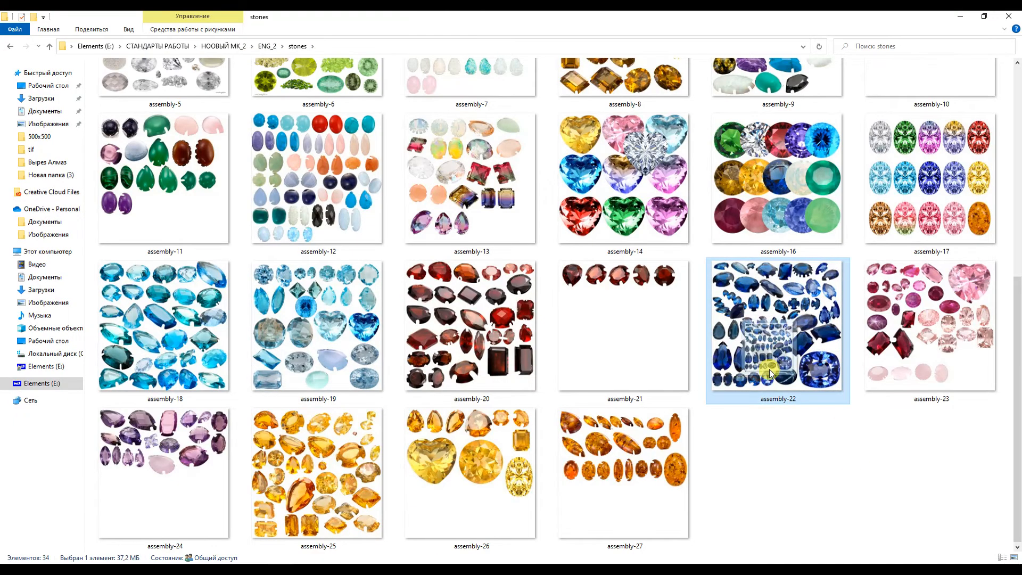
pyautogui.moveTo(769, 368); pyautogui.dragTo(651, 42)
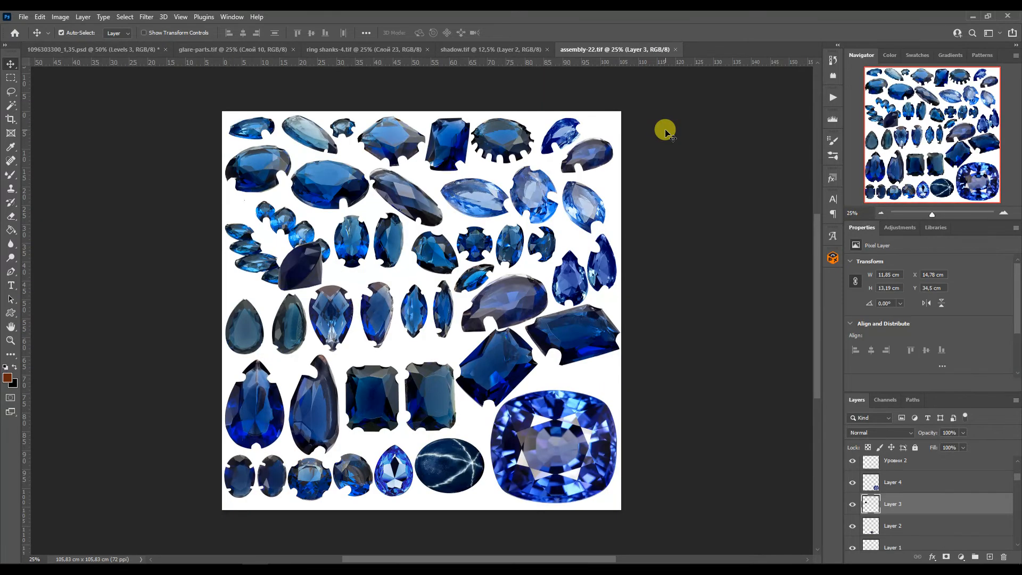
# Step: Copy a round blue sapphire from assembly-22.tif into the ring photo and scale it to fit the middle white stone
pyautogui.moveTo(315, 259); pyautogui.dragTo(310, 264)
pyautogui.moveTo(351, 469); pyautogui.dragTo(457, 209)
pyautogui.hotkey('ctrl', 't')
pyautogui.moveTo(501, 244); pyautogui.dragTo(497, 190)
pyautogui.doubleClick(1003, 213)
pyautogui.moveTo(934, 128); pyautogui.dragTo(934, 118)
pyautogui.moveTo(449, 83); pyautogui.dragTo(463, 121)
pyautogui.moveTo(518, 306); pyautogui.dragTo(511, 277)
pyautogui.moveTo(462, 121); pyautogui.dragTo(466, 127)
pyautogui.press('Return')
# Step: Clip the sapphire layer Слой 23 to the white stones and rotate it by 0.93°
pyautogui.hotkey('ctrl', 'alt', 'g')
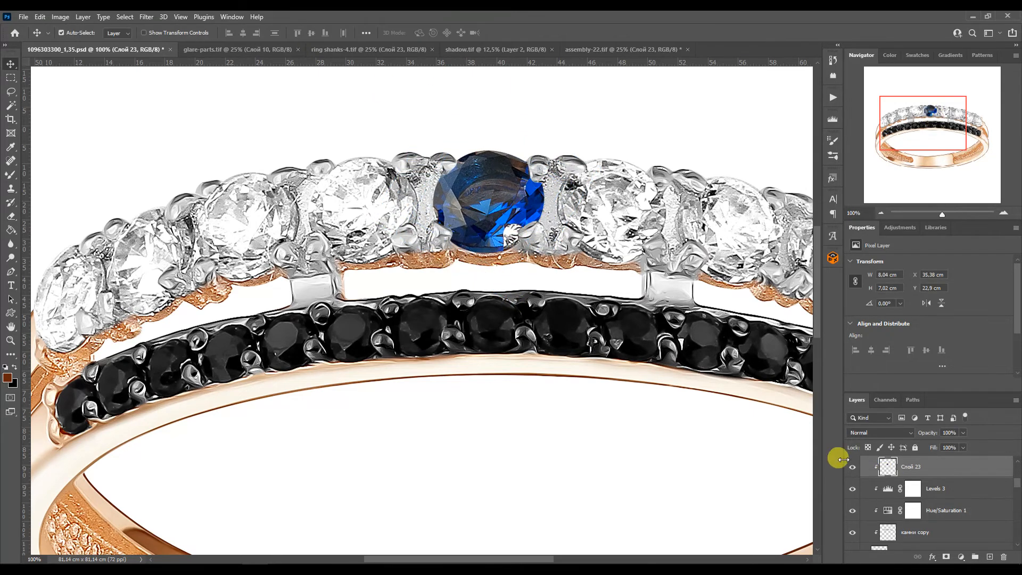
pyautogui.hotkey('ctrl', 't')
pyautogui.moveTo(558, 235); pyautogui.dragTo(486, 216)
pyautogui.hotkey('ctrl', 'z')
pyautogui.moveTo(549, 119)
pyautogui.mouseDown()
pyautogui.moveTo(559, 146)
pyautogui.moveTo(555, 135)
pyautogui.mouseUp()
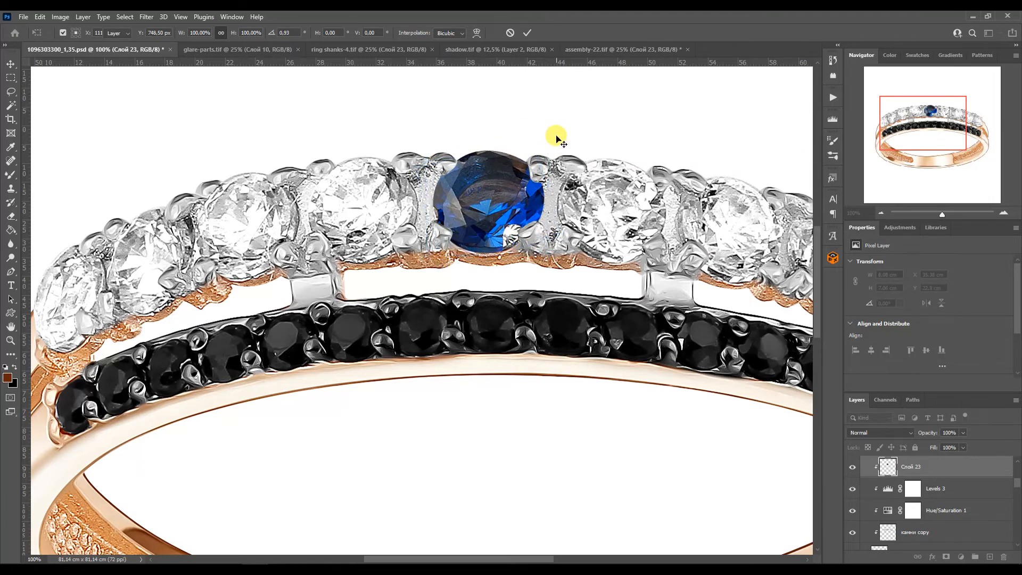
pyautogui.press('Return')
# Step: Duplicate the sapphire layer Слой 23 flipped horizontally, clip the copy to the stones and give it a black layer mask
pyautogui.hotkey('ctrl', 'alt', 't')
pyautogui.rightClick(495, 179)
pyautogui.click(541, 389)
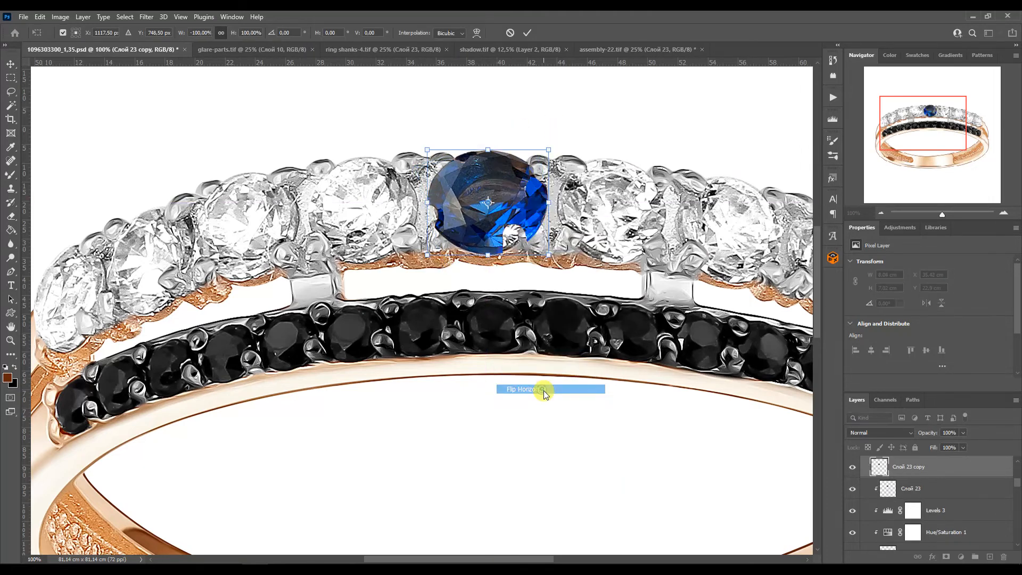
pyautogui.press('Return')
pyautogui.keyDown('alt'); pyautogui.click(893, 477); pyautogui.keyUp('alt')
pyautogui.click(946, 556)
pyautogui.hotkey('ctrl', 'i')
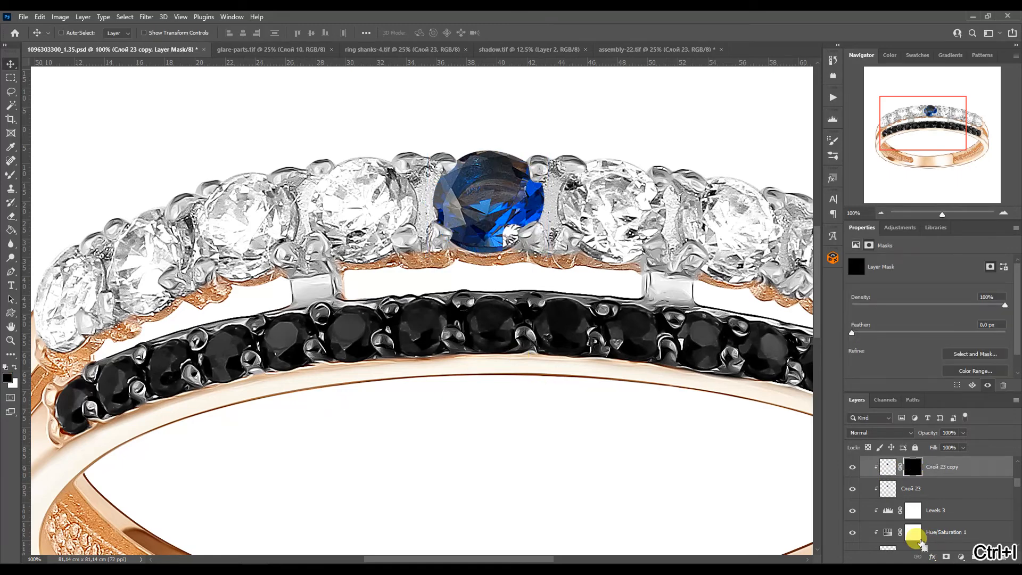
# Step: Paint white on the copy's mask with the Brush to fill the sapphire's missing lower part with mirrored facets
pyautogui.rightClick(12, 174)
pyautogui.click(53, 175)
pyautogui.click(1004, 212)
pyautogui.click(1003, 213)
pyautogui.moveTo(923, 119); pyautogui.dragTo(930, 111)
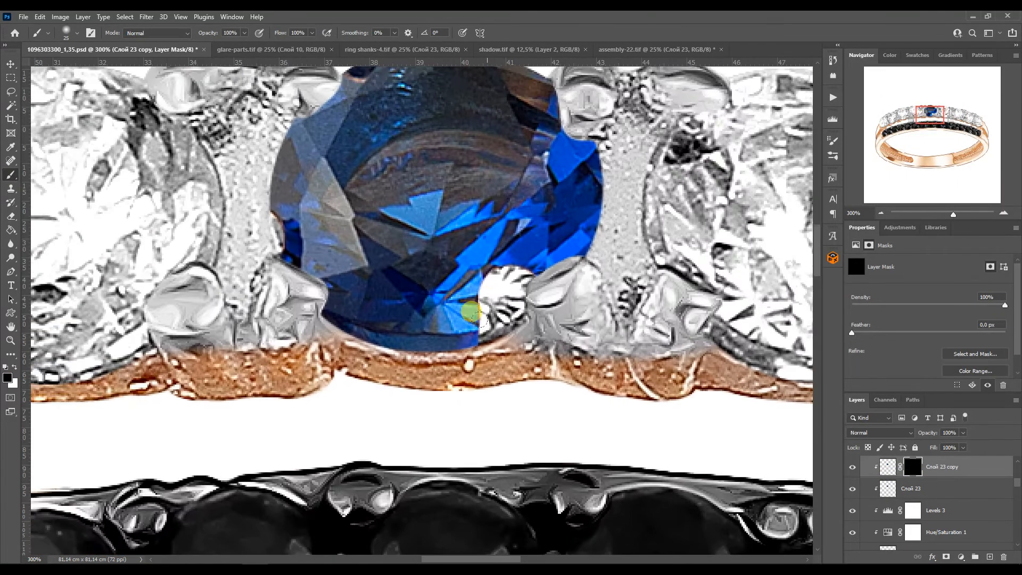
pyautogui.click(15, 367)
pyautogui.moveTo(492, 325)
pyautogui.mouseDown()
pyautogui.moveTo(497, 283)
pyautogui.moveTo(481, 267)
pyautogui.moveTo(445, 278)
pyautogui.moveTo(518, 213)
pyautogui.moveTo(558, 211)
pyautogui.mouseUp()
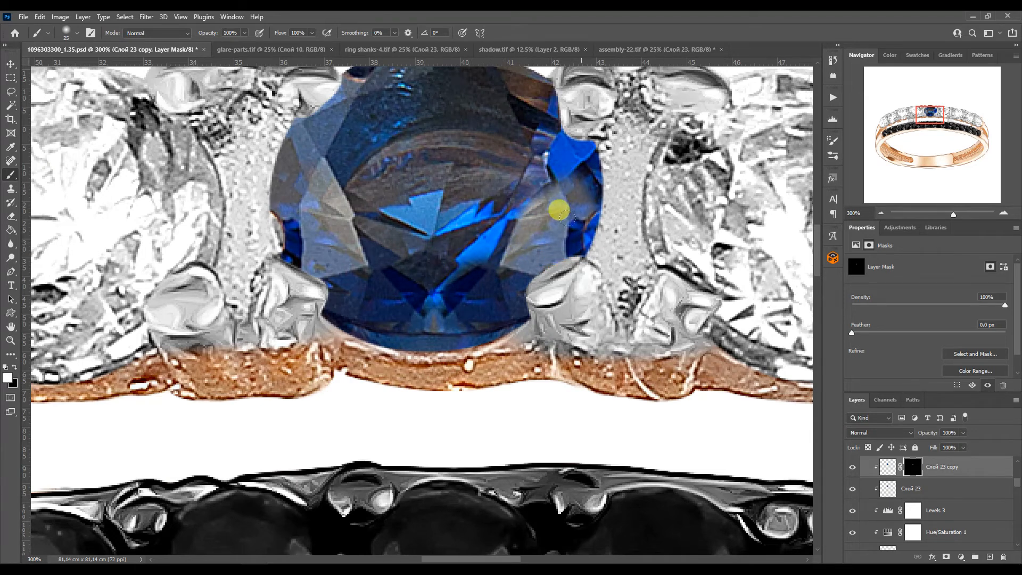
pyautogui.click(17, 361)
pyautogui.moveTo(581, 251); pyautogui.dragTo(573, 164)
pyautogui.moveTo(447, 299)
pyautogui.mouseDown()
pyautogui.moveTo(443, 291)
pyautogui.moveTo(465, 281)
pyautogui.mouseUp()
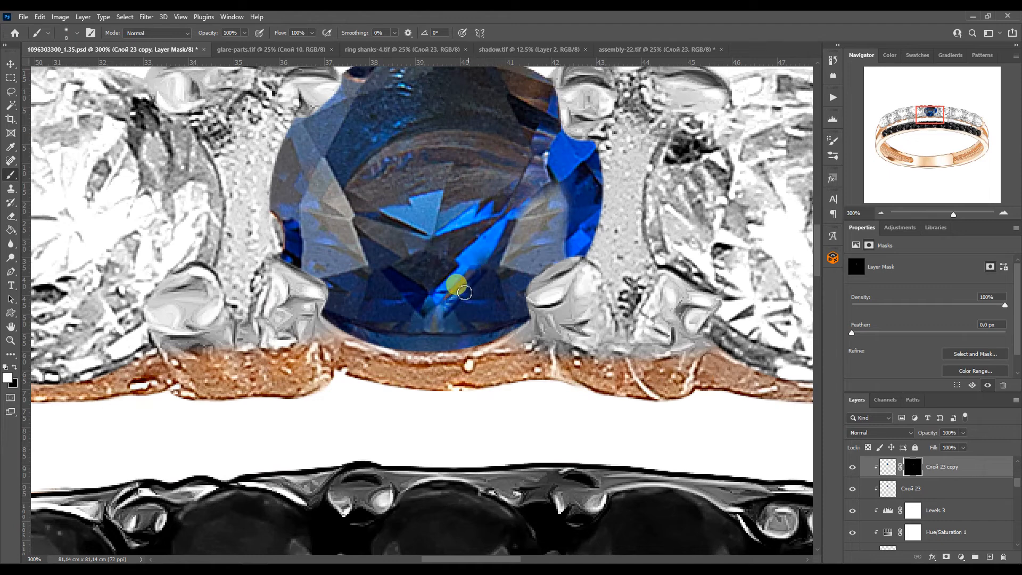
# Step: Touch up the edge of Слой 23 with the Mixer Brush and merge the flipped copy into it
pyautogui.click(881, 213)
pyautogui.click(886, 488)
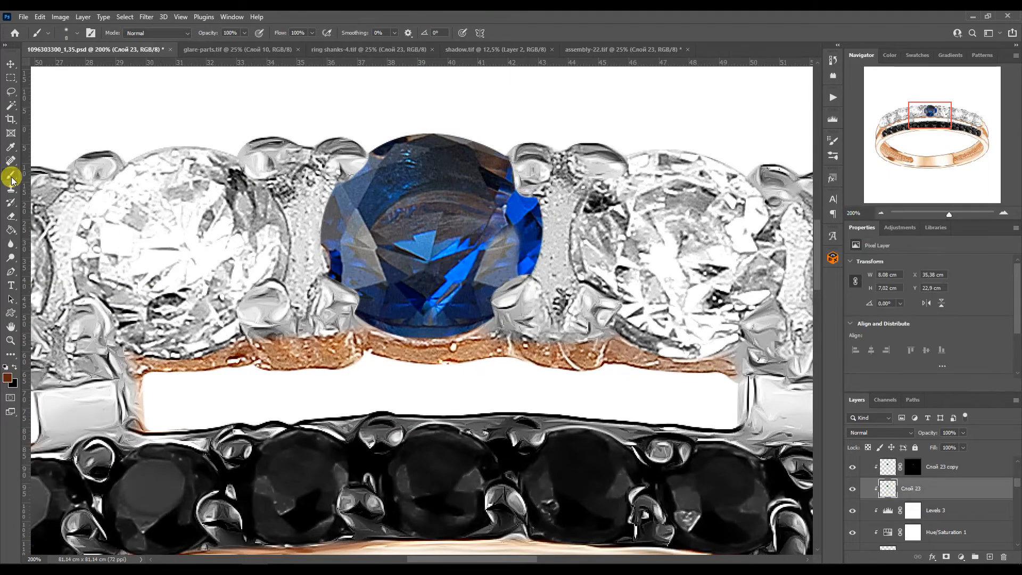
pyautogui.rightClick(11, 175)
pyautogui.click(64, 210)
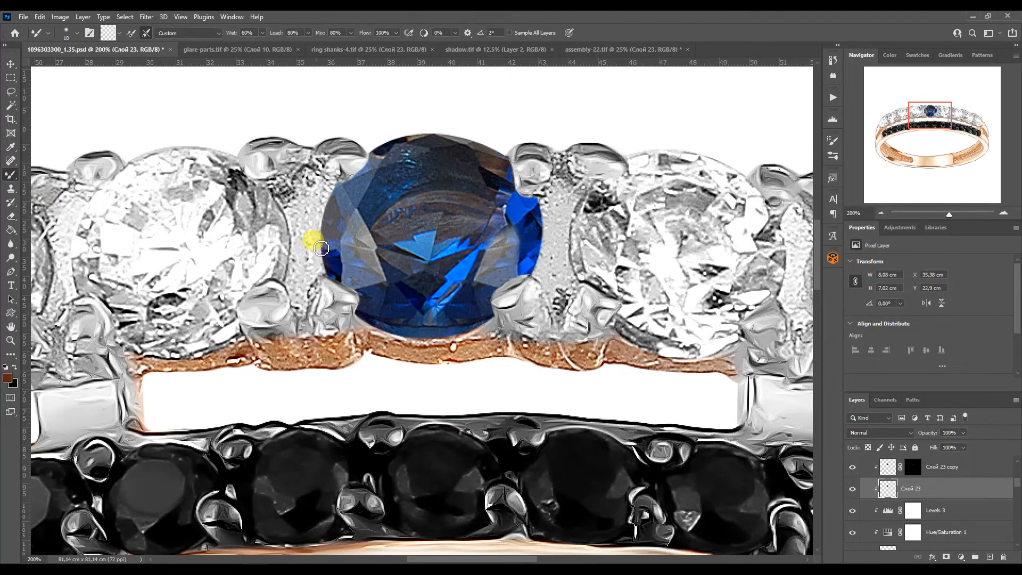
pyautogui.click(885, 466)
pyautogui.hotkey('ctrl', 'e')
# Step: Copy the sapphire onto the white stone left of the middle one, rotate it about -13.88° and distort it to fit
pyautogui.click(880, 213)
pyautogui.click(11, 64)
pyautogui.moveTo(438, 263); pyautogui.dragTo(313, 270)
pyautogui.hotkey('ctrl', 't')
pyautogui.moveTo(381, 317); pyautogui.dragTo(385, 296)
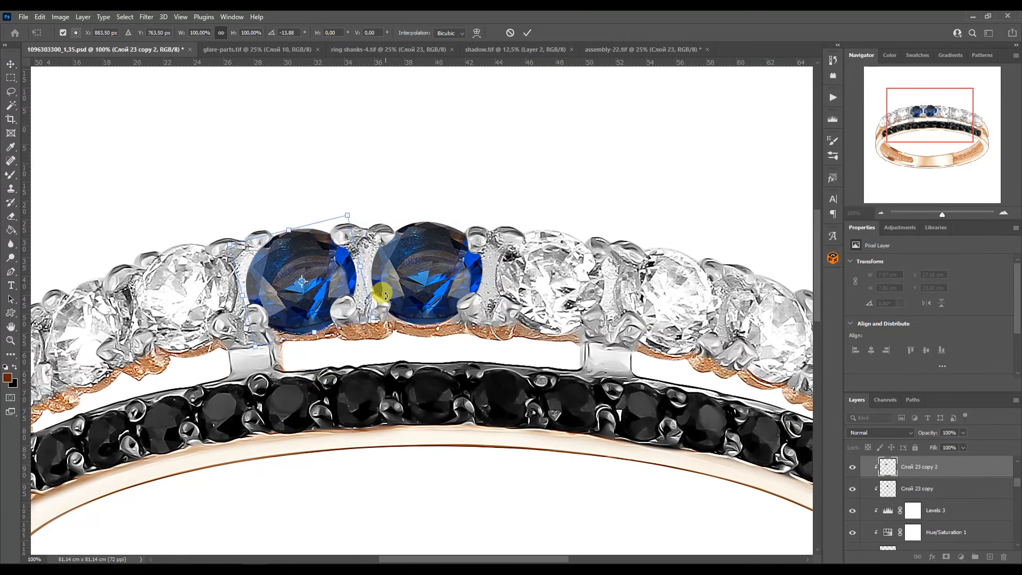
pyautogui.moveTo(242, 297); pyautogui.dragTo(245, 295)
pyautogui.moveTo(290, 232); pyautogui.dragTo(291, 229)
pyautogui.moveTo(361, 267); pyautogui.dragTo(355, 265)
pyautogui.press('Return')
# Step: Copy the sapphire onto the third stone from the ring's left end, then rotate and resize it to fit
pyautogui.moveTo(921, 133); pyautogui.dragTo(900, 137)
pyautogui.moveTo(493, 228); pyautogui.dragTo(380, 248)
pyautogui.hotkey('ctrl', 't')
pyautogui.moveTo(443, 320); pyautogui.dragTo(446, 294)
pyautogui.moveTo(385, 276); pyautogui.dragTo(378, 273)
pyautogui.press('Return')
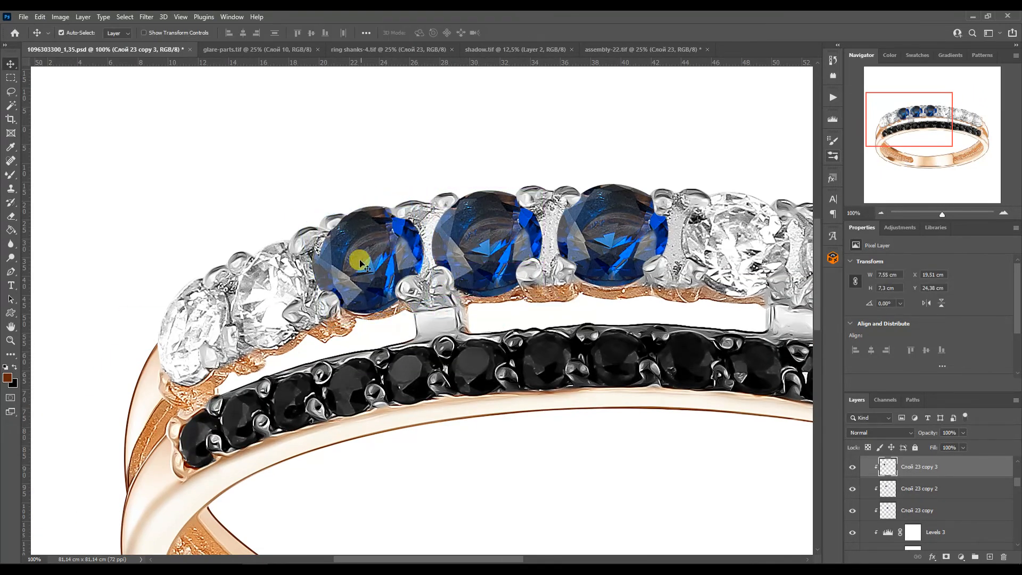
pyautogui.hotkey('ctrl', 't')
pyautogui.moveTo(429, 260); pyautogui.dragTo(425, 261)
pyautogui.moveTo(370, 314); pyautogui.dragTo(372, 314)
# Step: Copy the sapphire onto the second stone from the ring's left end, then rotate and narrow it to fit the setting
pyautogui.moveTo(315, 261); pyautogui.dragTo(274, 293)
pyautogui.press('Return')
pyautogui.hotkey('ctrl', 't')
pyautogui.moveTo(342, 341); pyautogui.dragTo(352, 312)
pyautogui.moveTo(225, 317); pyautogui.dragTo(230, 320)
pyautogui.moveTo(325, 276); pyautogui.dragTo(320, 274)
pyautogui.moveTo(254, 247); pyautogui.dragTo(258, 250)
pyautogui.moveTo(295, 348); pyautogui.dragTo(291, 344)
pyautogui.moveTo(319, 274); pyautogui.dragTo(318, 270)
pyautogui.press('Return')
# Step: Extend the upper edge of the second sapphire from the left under its prongs with the Mixer Brush
pyautogui.click(11, 174)
pyautogui.click(1003, 213)
pyautogui.click(1003, 213)
pyautogui.click(1003, 213)
pyautogui.click(893, 118)
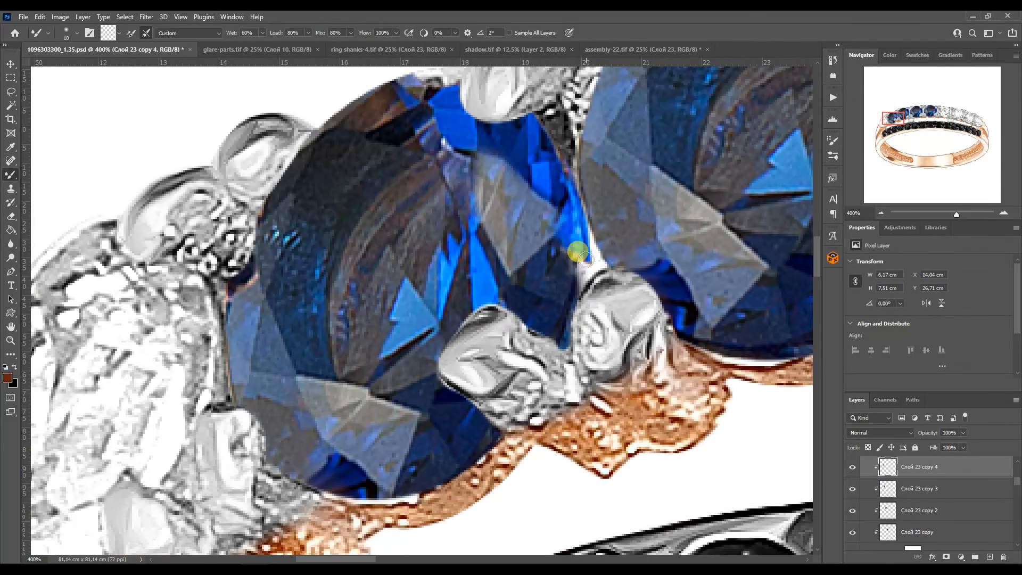
pyautogui.moveTo(438, 94); pyautogui.dragTo(496, 303)
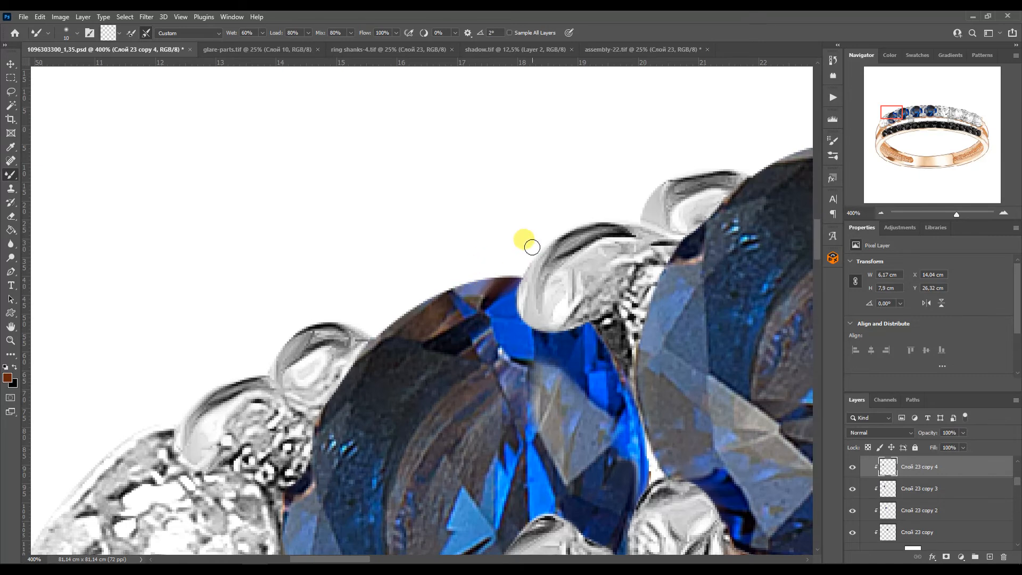
# Step: Copy the sapphire onto the leftmost white stone and transform it to fit the setting
pyautogui.click(880, 213)
pyautogui.click(881, 213)
pyautogui.click(907, 116)
pyautogui.click(881, 213)
pyautogui.moveTo(264, 280); pyautogui.dragTo(221, 313)
pyautogui.hotkey('ctrl', 't')
pyautogui.moveTo(203, 260); pyautogui.dragTo(208, 263)
pyautogui.press('Return')
# Step: Copy the sapphire onto the stone right of the middle one, rotate and fit it, and touch up its edge with the Mixer Brush
pyautogui.moveTo(912, 467); pyautogui.dragTo(913, 497)
pyautogui.moveTo(929, 114); pyautogui.dragTo(959, 114)
pyautogui.moveTo(344, 213); pyautogui.dragTo(467, 220)
pyautogui.hotkey('ctrl', 't')
pyautogui.moveTo(536, 175); pyautogui.dragTo(554, 215)
pyautogui.moveTo(492, 208); pyautogui.dragTo(497, 212)
pyautogui.moveTo(445, 279); pyautogui.dragTo(449, 275)
pyautogui.press('Return')
pyautogui.press('b')
pyautogui.doubleClick(1003, 213)
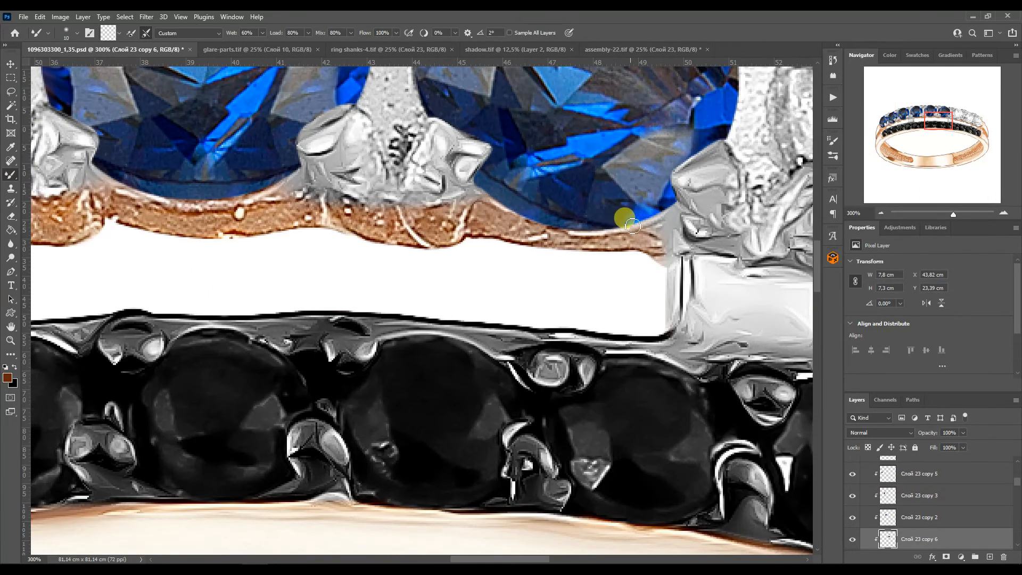
# Step: Copy the sapphire onto the second stone right of the middle, distort it to fit and blend its edges with the Mixer Brush
pyautogui.hotkey('ctrl', '0')
pyautogui.scroll(3, 751, 155)
pyautogui.keyDown('alt'); pyautogui.moveTo(353, 228); pyautogui.dragTo(481, 253); pyautogui.keyUp('alt')
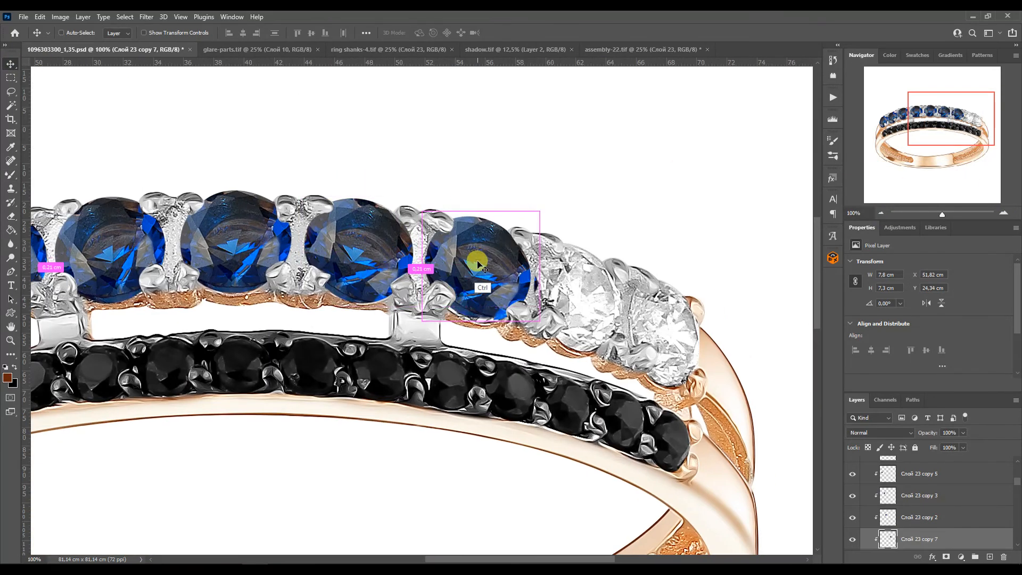
pyautogui.hotkey('ctrl', 't')
pyautogui.moveTo(493, 213); pyautogui.dragTo(490, 219)
pyautogui.keyDown('ctrl'); pyautogui.moveTo(538, 278); pyautogui.dragTo(532, 283); pyautogui.keyUp('ctrl')
pyautogui.keyDown('ctrl'); pyautogui.moveTo(466, 321); pyautogui.dragTo(464, 322); pyautogui.keyUp('ctrl')
pyautogui.press('Return')
pyautogui.press('b')
pyautogui.click(1003, 212)
pyautogui.click(1003, 213)
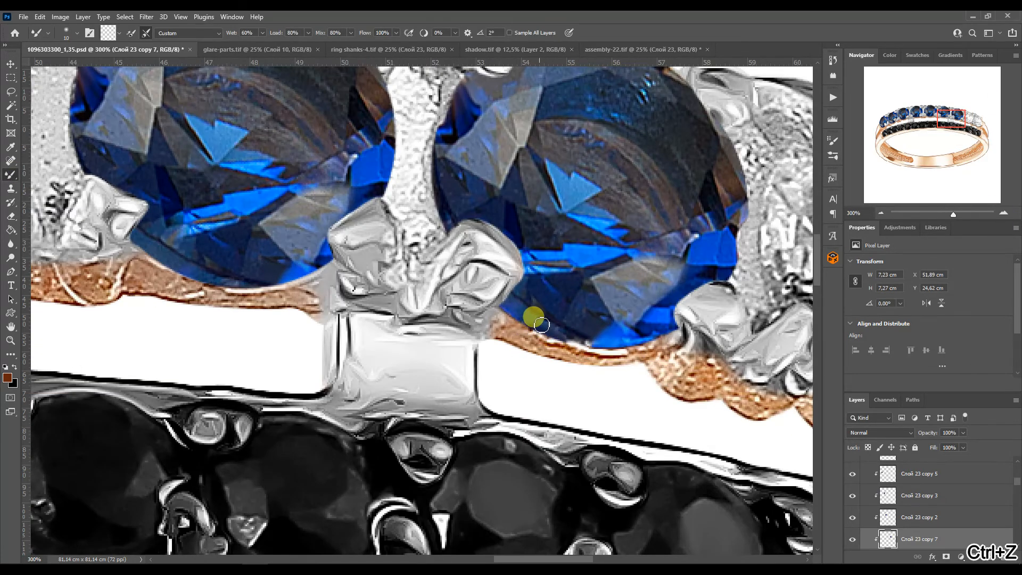
pyautogui.moveTo(941, 116); pyautogui.dragTo(958, 116)
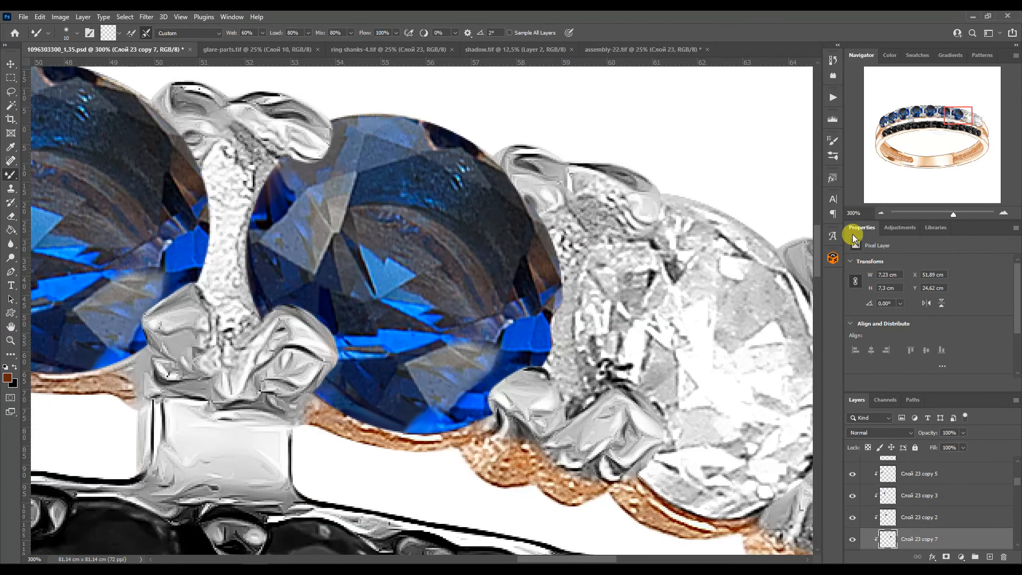
# Step: Copy the sapphire onto the second stone from the ring's right end, then rotate and distort it to fit
pyautogui.click(881, 213)
pyautogui.click(882, 212)
pyautogui.press('v')
pyautogui.keyDown('alt'); pyautogui.moveTo(424, 296); pyautogui.dragTo(529, 321); pyautogui.keyUp('alt')
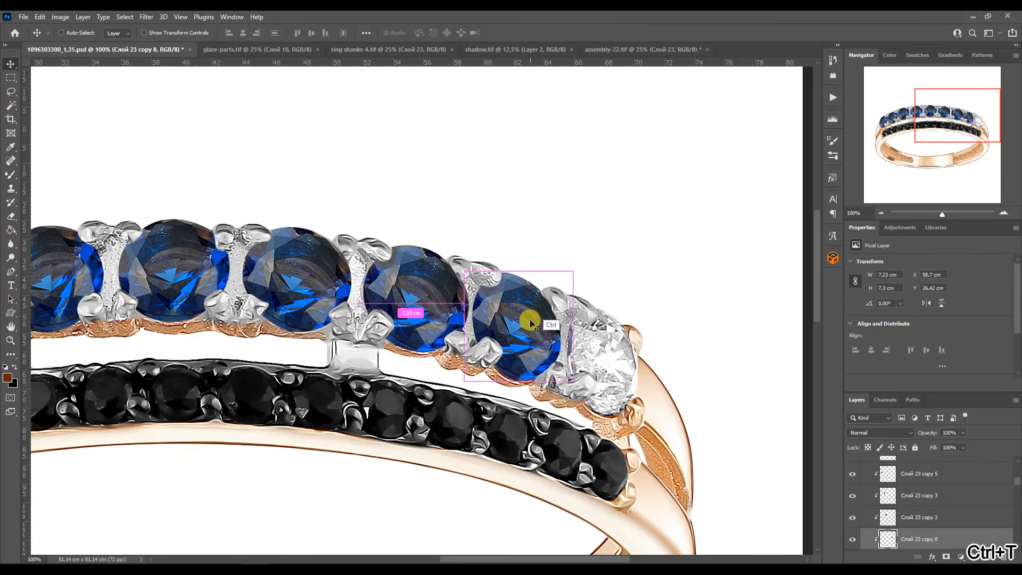
pyautogui.hotkey('ctrl', 't')
pyautogui.moveTo(580, 264); pyautogui.dragTo(597, 287)
pyautogui.moveTo(533, 307); pyautogui.dragTo(535, 308)
pyautogui.keyDown('ctrl'); pyautogui.moveTo(572, 342); pyautogui.dragTo(562, 346); pyautogui.keyUp('ctrl')
pyautogui.keyDown('ctrl'); pyautogui.moveTo(534, 276); pyautogui.dragTo(530, 279); pyautogui.keyUp('ctrl')
pyautogui.moveTo(557, 347); pyautogui.dragTo(558, 346)
pyautogui.moveTo(470, 307); pyautogui.dragTo(474, 305)
# Step: Copy the sapphire onto the rightmost white stone and distort it to fit the setting
pyautogui.moveTo(502, 374); pyautogui.dragTo(636, 368)
pyautogui.keyDown('ctrl'); pyautogui.moveTo(605, 302); pyautogui.dragTo(607, 307); pyautogui.keyUp('ctrl')
pyautogui.doubleClick(602, 360)
# Step: Select all the sapphire copy layers and merge them into one layer
pyautogui.scroll(2, 937, 500)
pyautogui.click(936, 499)
pyautogui.scroll(-6, 936, 499)
pyautogui.keyDown('shift'); pyautogui.click(937, 516); pyautogui.keyUp('shift')
pyautogui.hotkey('ctrl', 'e')
# Step: Add a clipped Levels adjustment to the merged sapphires with input levels 25, 0.86 and 217
pyautogui.click(897, 228)
pyautogui.click(888, 251)
pyautogui.click(941, 384)
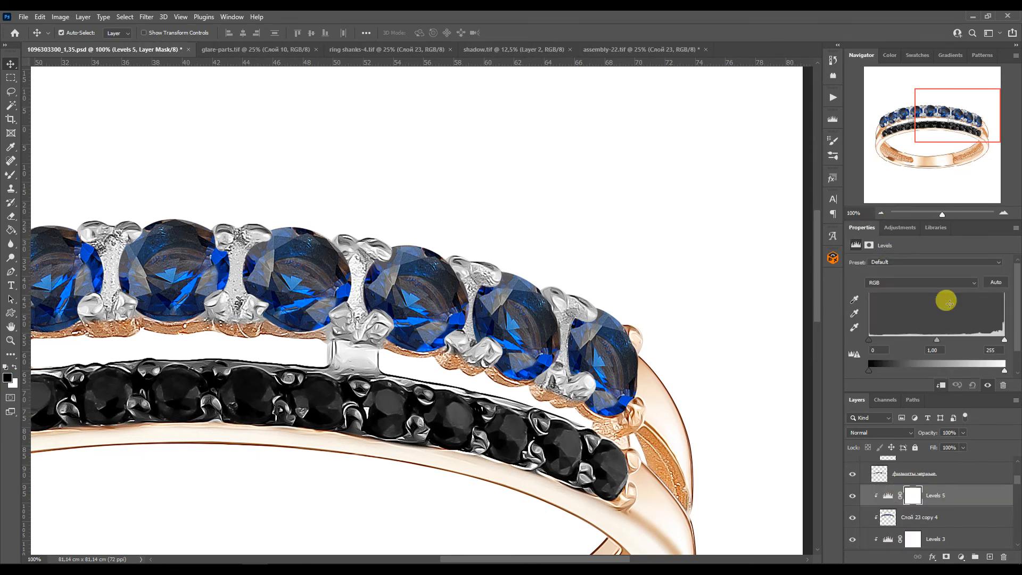
pyautogui.click(881, 213)
pyautogui.click(881, 213)
pyautogui.click(1003, 213)
pyautogui.moveTo(1004, 340); pyautogui.dragTo(985, 340)
pyautogui.moveTo(869, 339); pyautogui.dragTo(939, 339)
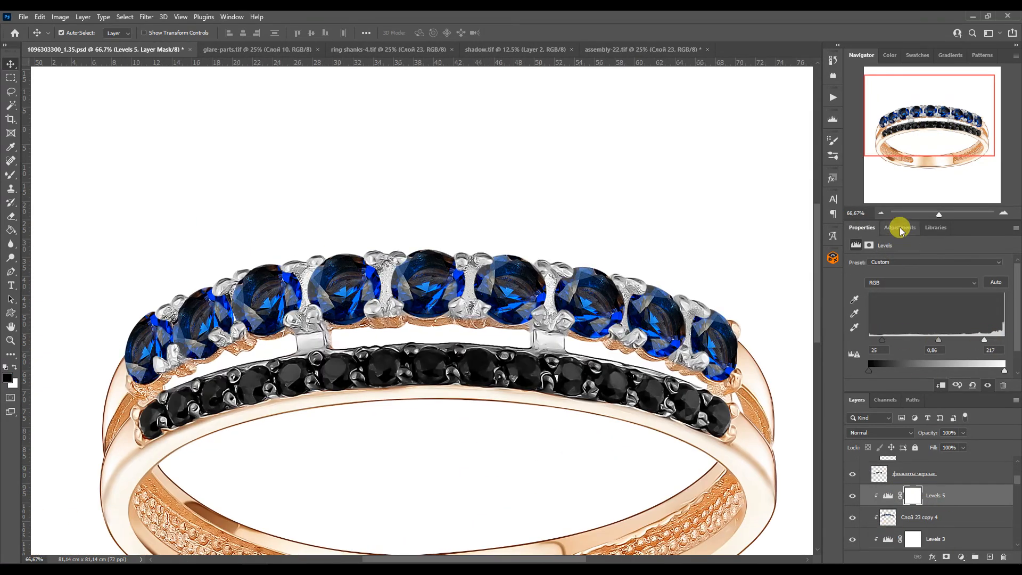
# Step: Add another clipped adjustment layer above the sapphires' Levels 5 and compare the stones with and without the adjustments
pyautogui.click(899, 227)
pyautogui.click(883, 265)
pyautogui.keyDown('alt'); pyautogui.click(881, 506); pyautogui.keyUp('alt')
pyautogui.moveTo(852, 496); pyautogui.dragTo(852, 517)
# Step: Load the outline of the white metal settings as a selection and copy that metal from Levels 2 copy 2 to a new layer
pyautogui.click(555, 348)
pyautogui.scroll(-5, 917, 515)
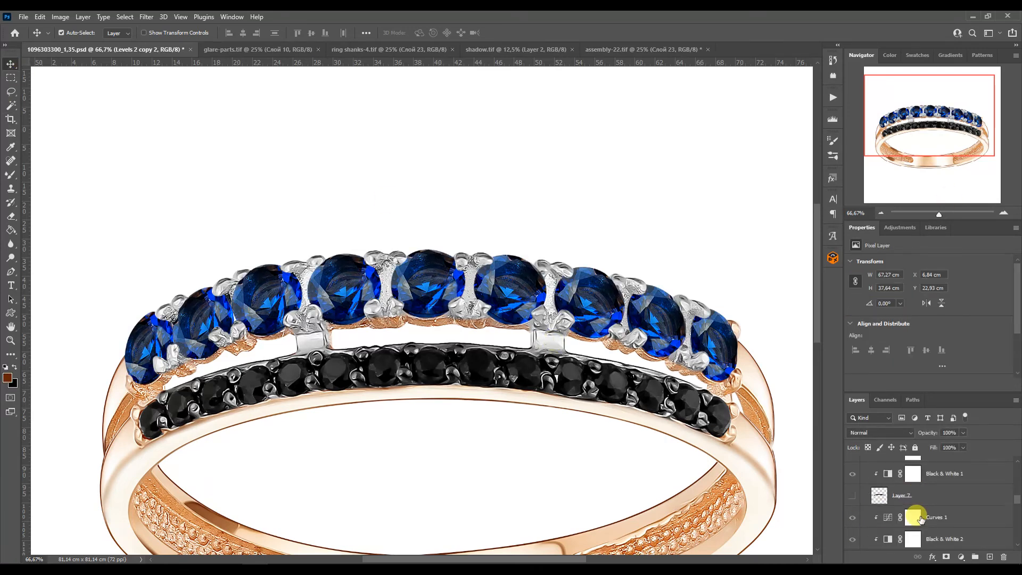
pyautogui.click(886, 533)
pyautogui.keyDown('shift'); pyautogui.click(887, 495); pyautogui.keyUp('shift')
pyautogui.click(878, 539)
pyautogui.keyDown('ctrl'); pyautogui.click(879, 539); pyautogui.keyUp('ctrl')
pyautogui.scroll(5, 888, 512)
pyautogui.click(901, 514)
pyautogui.hotkey('ctrl', 'j')
# Step: Blacken the copied settings with a clipped Levels adjustment: input black 58, midtone 0.17 and a reduced output white
pyautogui.click(899, 228)
pyautogui.click(868, 259)
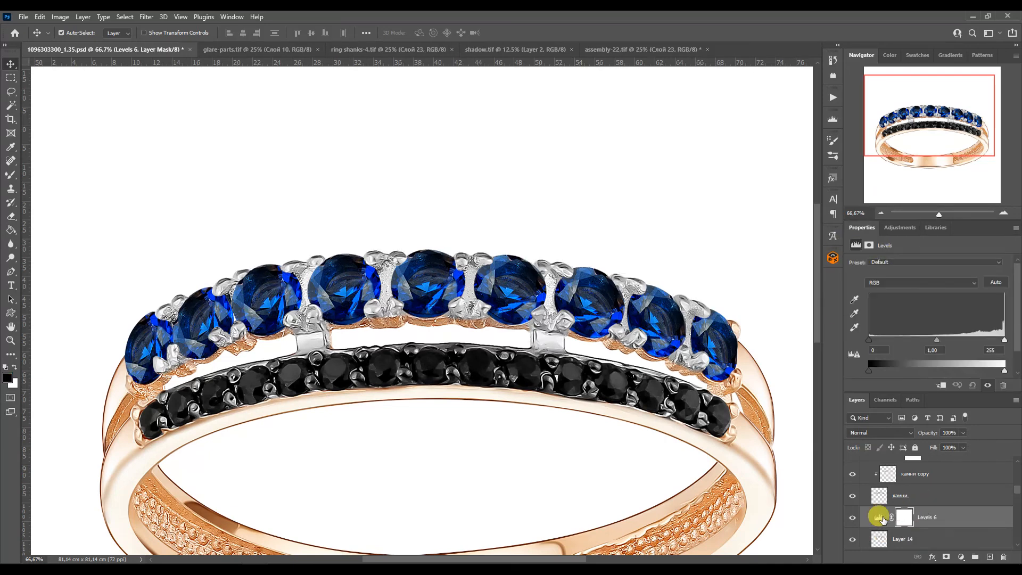
pyautogui.moveTo(938, 343); pyautogui.dragTo(969, 340)
pyautogui.moveTo(869, 341); pyautogui.dragTo(894, 344)
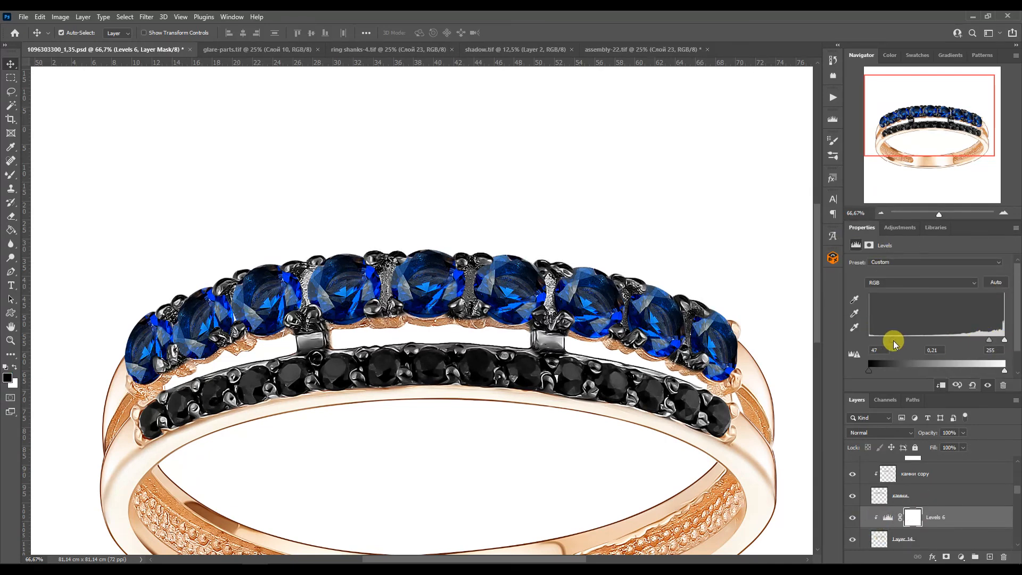
pyautogui.moveTo(993, 343); pyautogui.dragTo(968, 370)
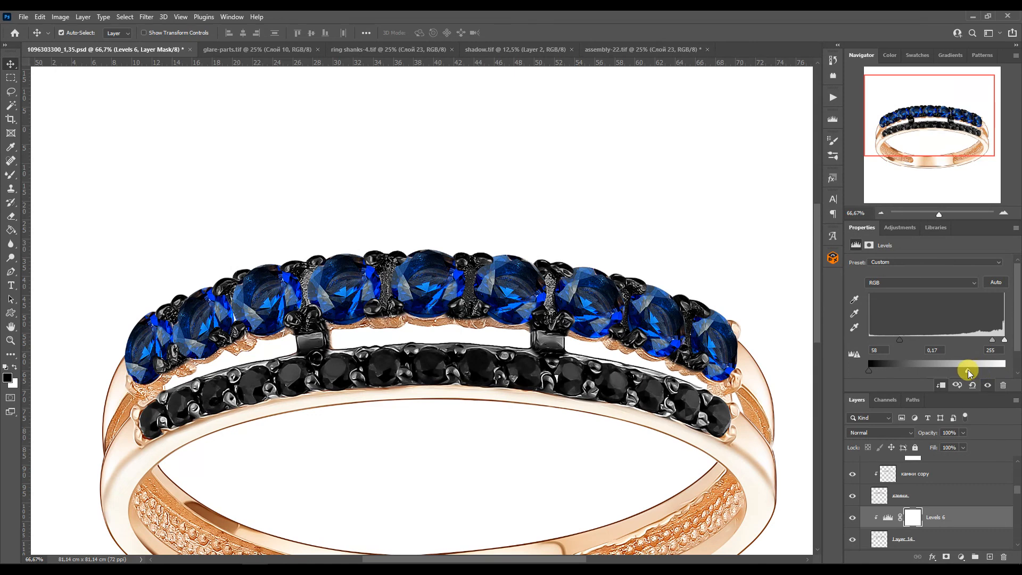
# Step: Collapse Group 1, duplicate it and merge the duplicate into a single layer
pyautogui.scroll(-1, 939, 519)
pyautogui.scroll(-1, 938, 520)
pyautogui.moveTo(922, 113); pyautogui.dragTo(922, 122)
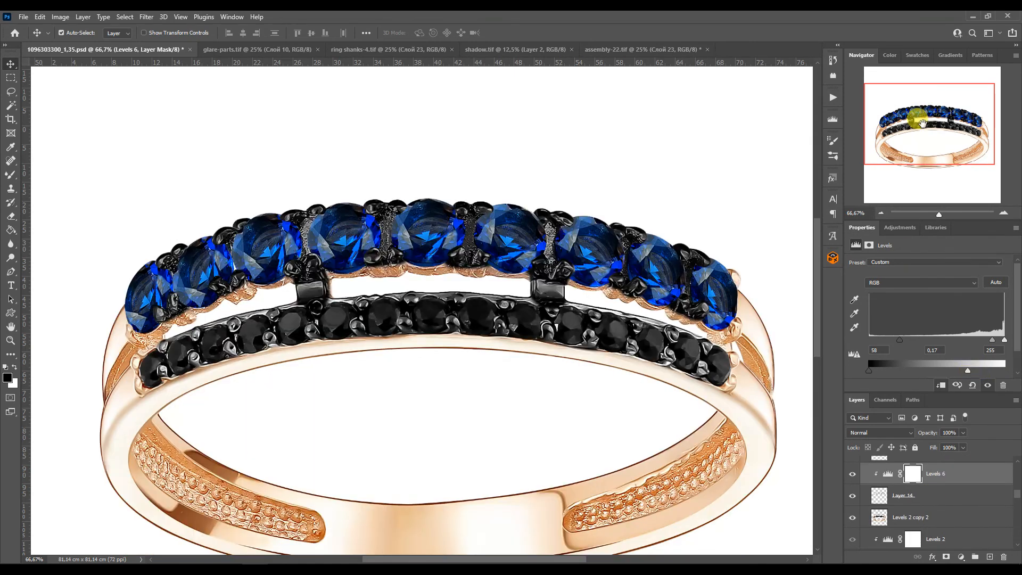
pyautogui.click(881, 214)
pyautogui.click(880, 214)
pyautogui.scroll(10, 935, 539)
pyautogui.click(917, 508)
pyautogui.click(865, 505)
pyautogui.hotkey('ctrl', 'j')
pyautogui.hotkey('ctrl', 'e')
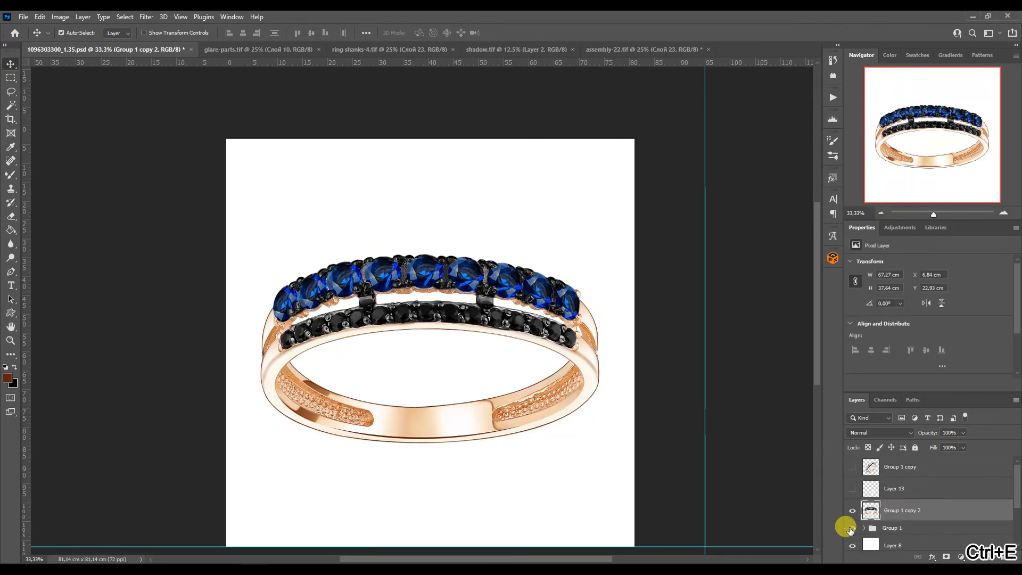
# Step: Rotate the merged sapphire ring Group 1 copy 2 to the diagonal pose and fit it around the centre of the canvas
pyautogui.hotkey('ctrl', 't')
pyautogui.moveTo(625, 446); pyautogui.dragTo(589, 299)
pyautogui.press('Return')
pyautogui.keyDown('ctrl'); pyautogui.click(593, 394); pyautogui.keyUp('ctrl')
pyautogui.moveTo(442, 337); pyautogui.dragTo(430, 319)
pyautogui.click(497, 392)
pyautogui.hotkey('ctrl', 't')
pyautogui.moveTo(497, 393); pyautogui.dragTo(497, 383)
pyautogui.press('Return')
# Step: Move Group 1 copy 2 to the top of the layer stack and show Layer 13 and Group 1 copy beneath it
pyautogui.moveTo(865, 501); pyautogui.dragTo(869, 457)
pyautogui.click(852, 510)
pyautogui.click(852, 489)
pyautogui.click(853, 466)
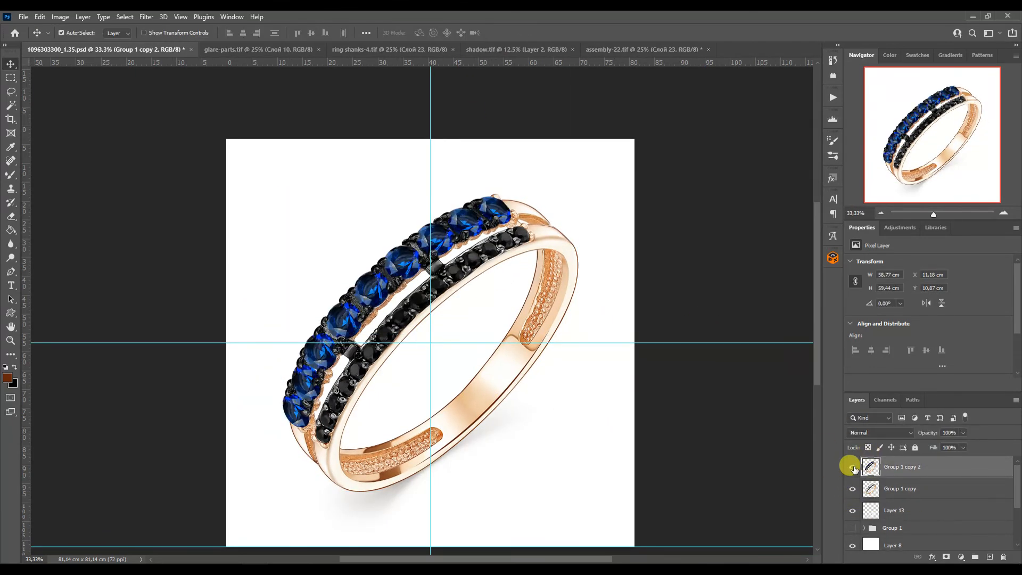